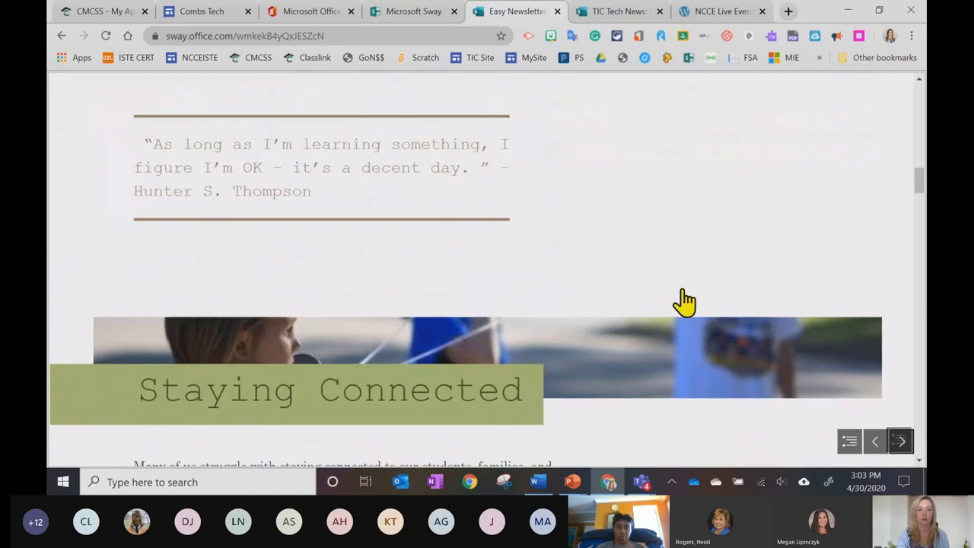
Read through the sample newsletter's Staying Connected and Safety First sections.
scroll(684, 301, down, 3)
scroll(688, 300, down, 4)
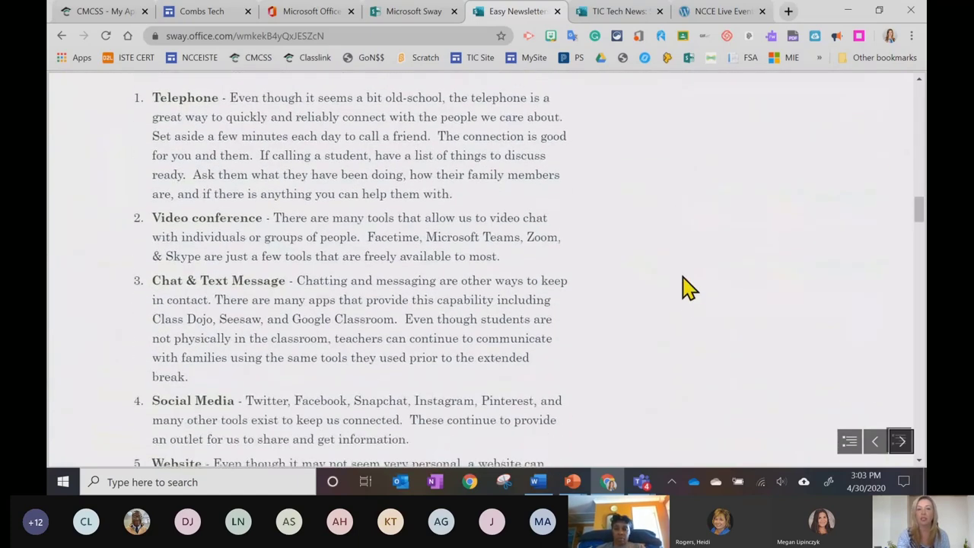
scroll(688, 289, down, 2)
scroll(689, 288, down, 2)
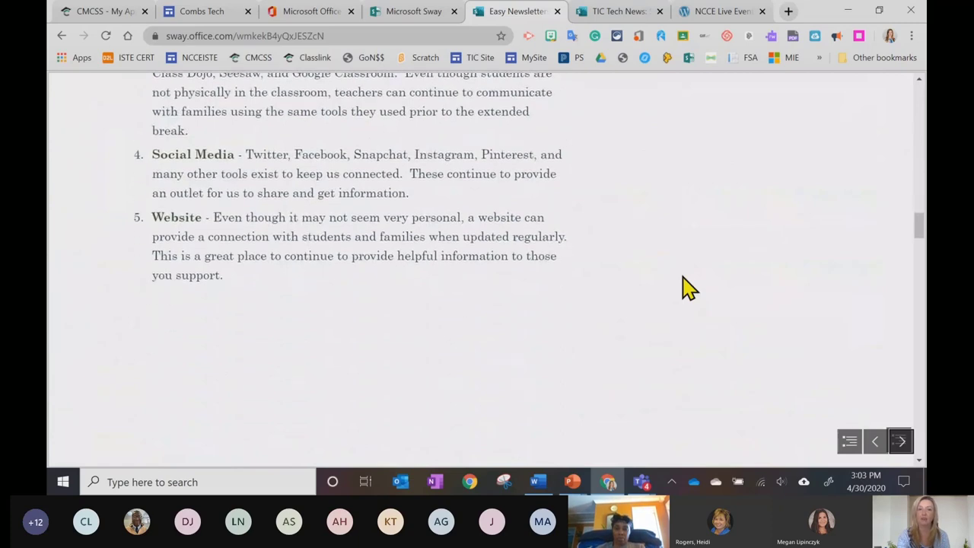
scroll(688, 287, up, 1)
drag(688, 288, 469, 337)
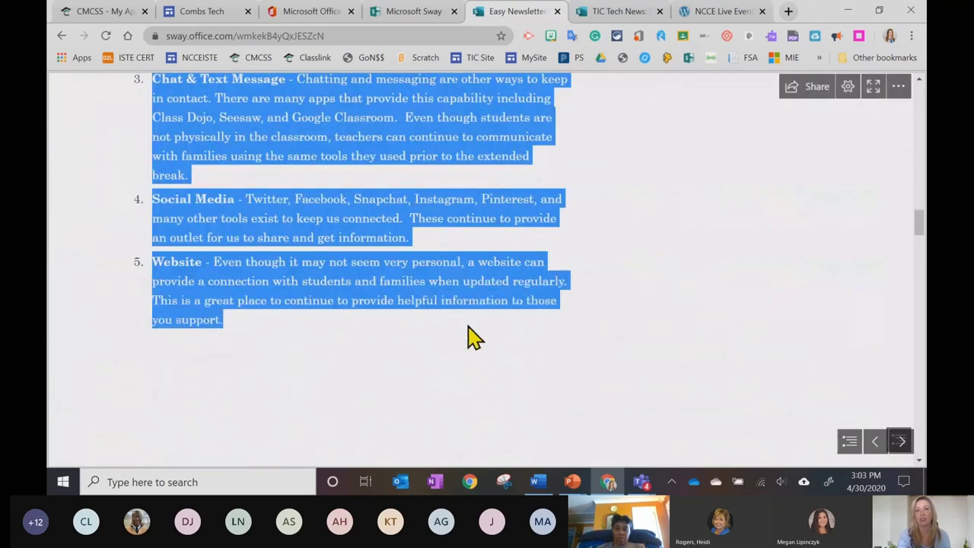
click(556, 341)
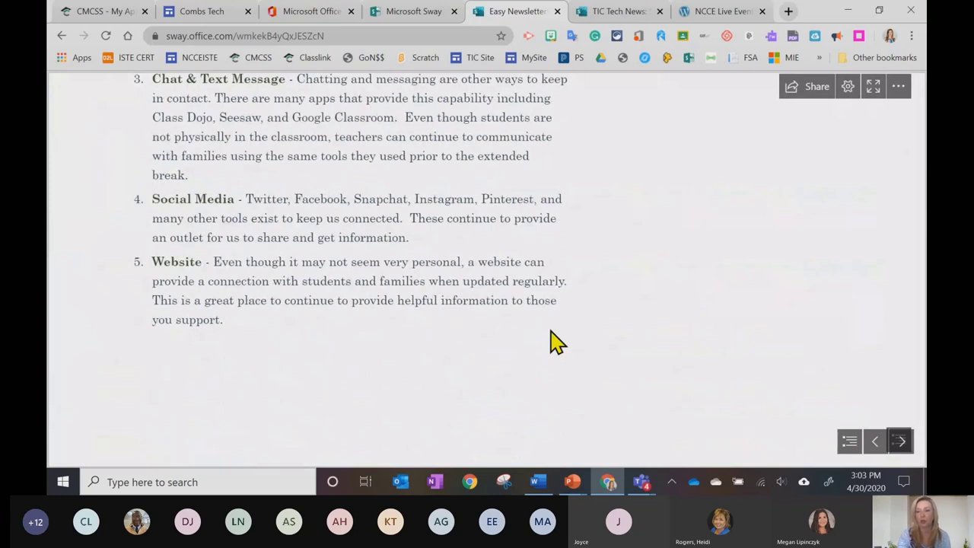
scroll(598, 349, down, 3)
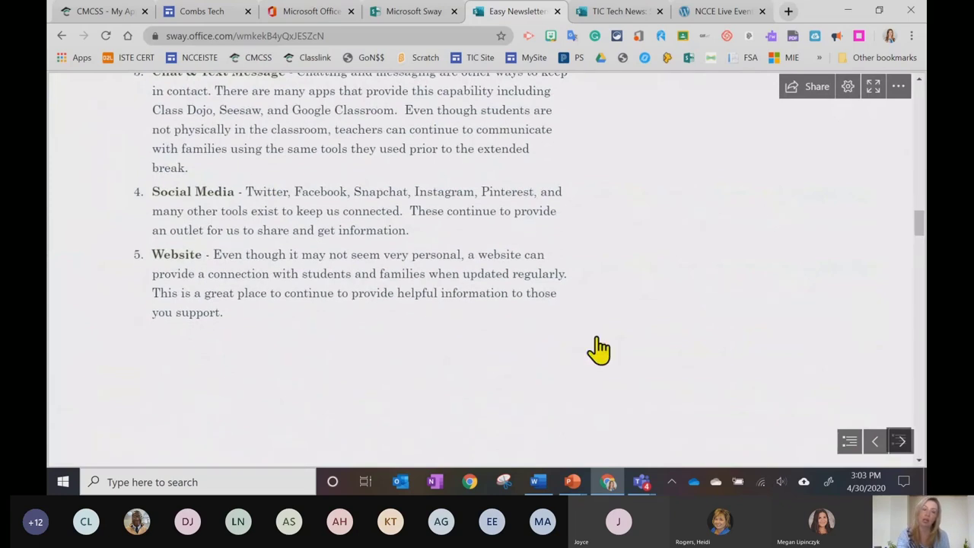
scroll(597, 342, down, 5)
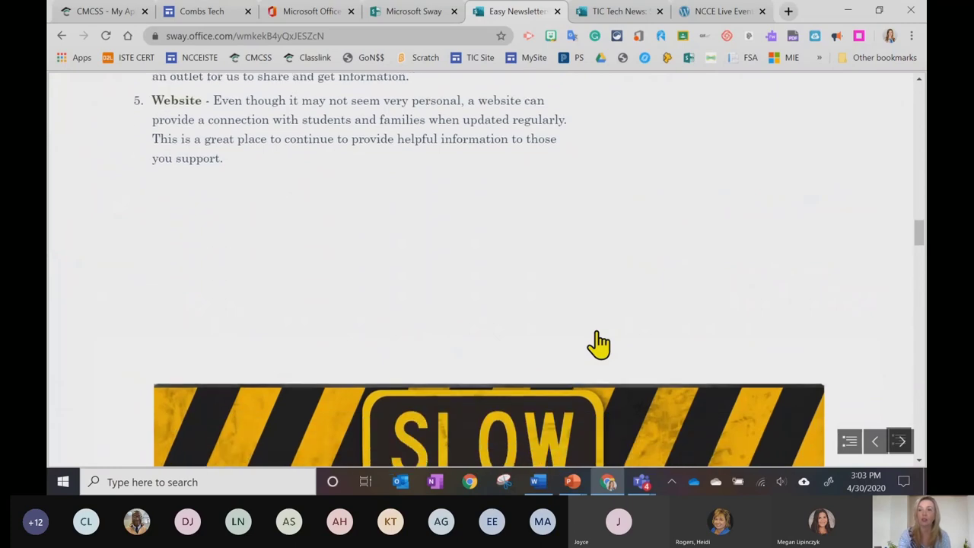
scroll(599, 344, down, 5)
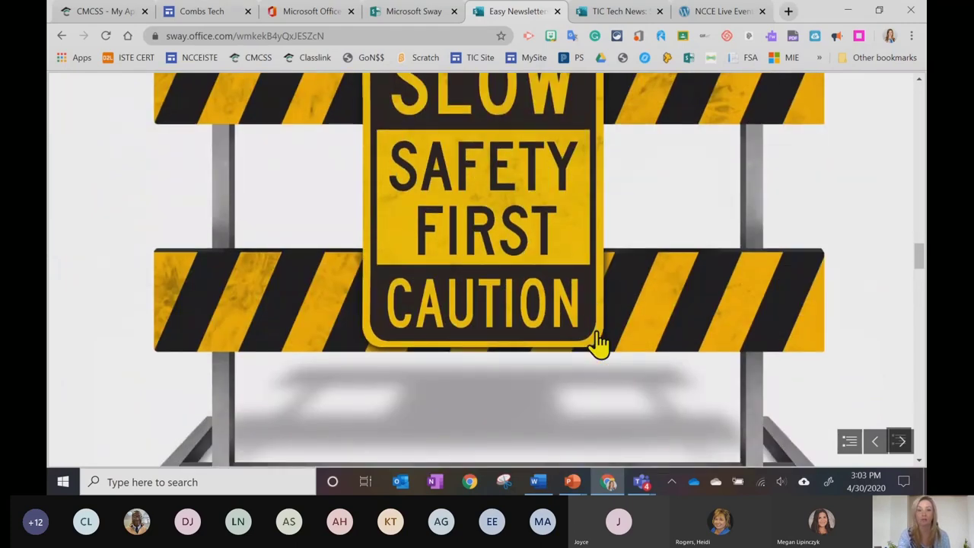
scroll(598, 344, down, 5)
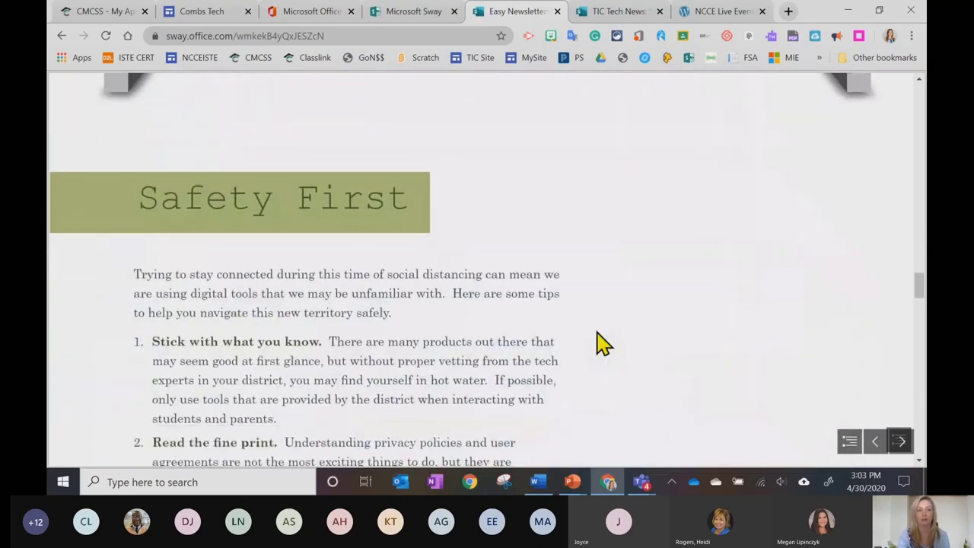
Examine the Previous Newsletters from 2019-20 list and the contact section at the end of the sample newsletter.
scroll(599, 344, down, 5)
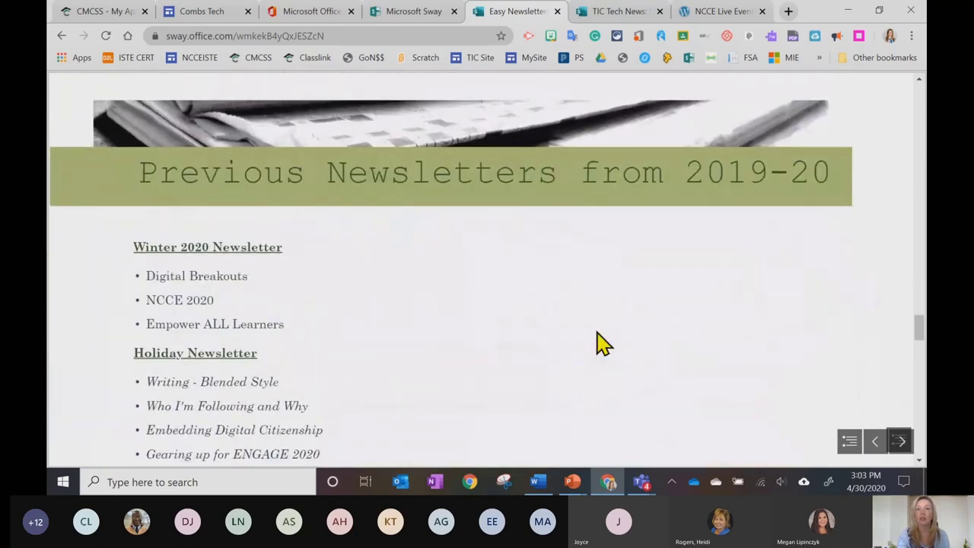
scroll(598, 344, down, 1)
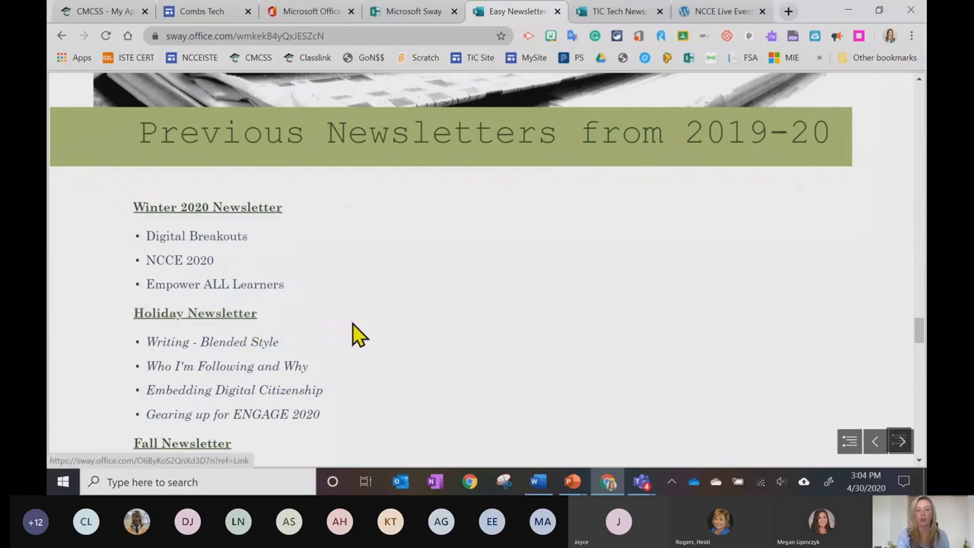
scroll(354, 335, down, 3)
scroll(354, 335, down, 3)
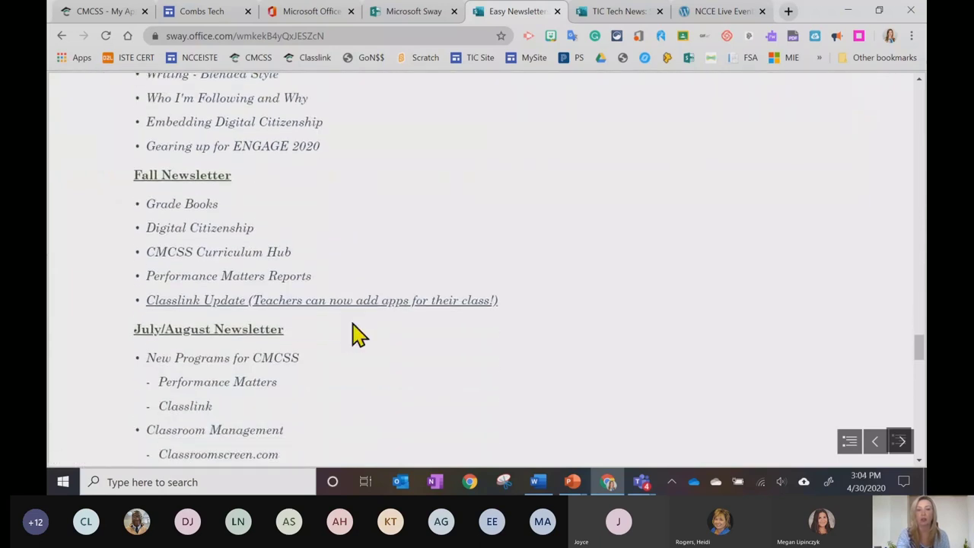
scroll(355, 334, down, 2)
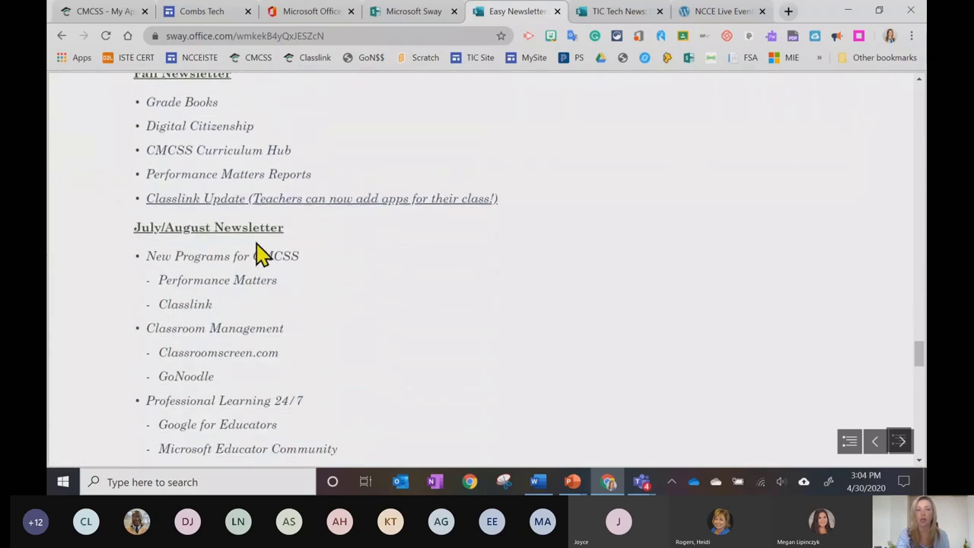
scroll(410, 346, down, 4)
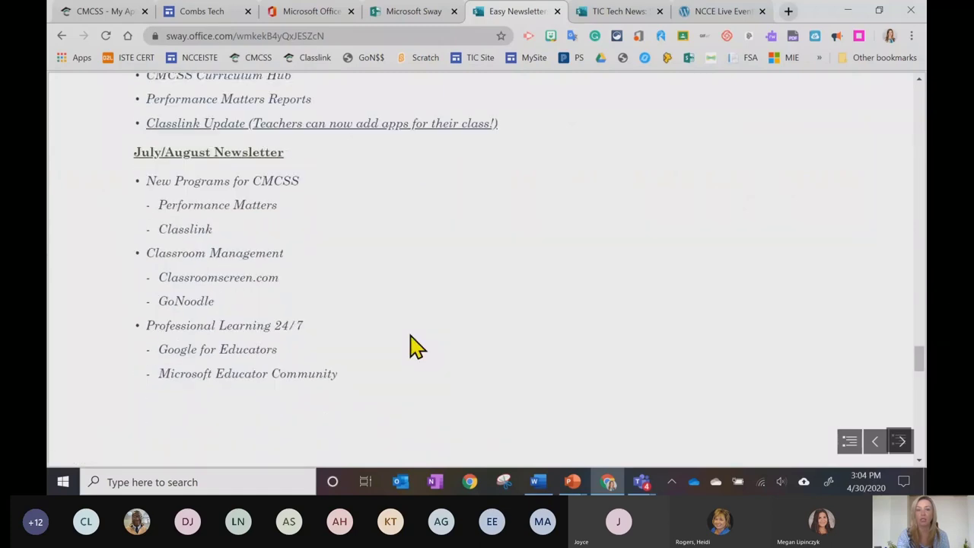
scroll(411, 346, down, 5)
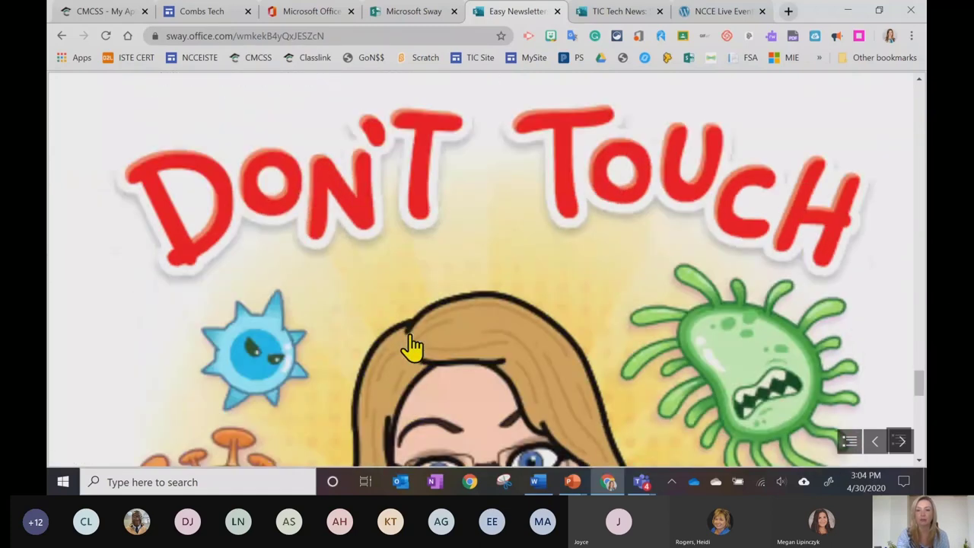
scroll(411, 346, down, 1)
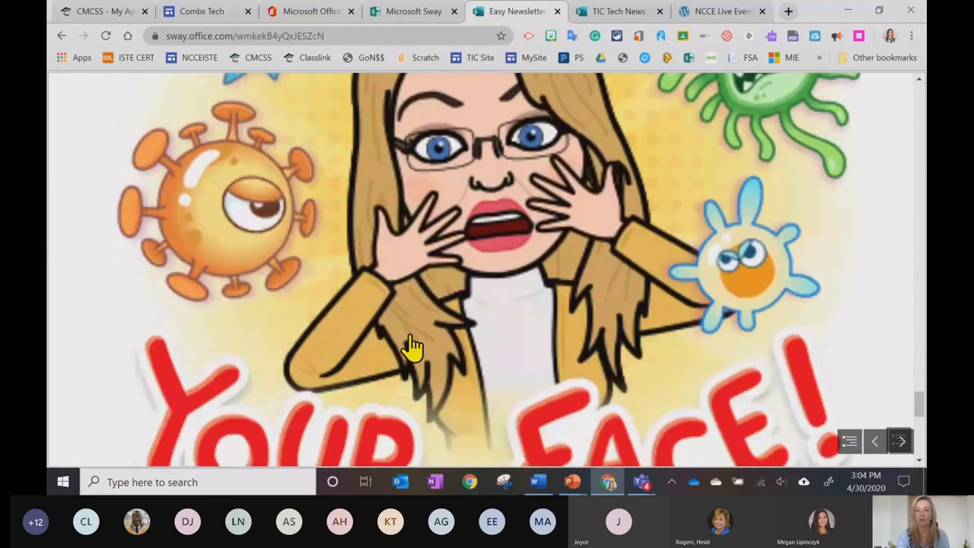
scroll(411, 346, down, 4)
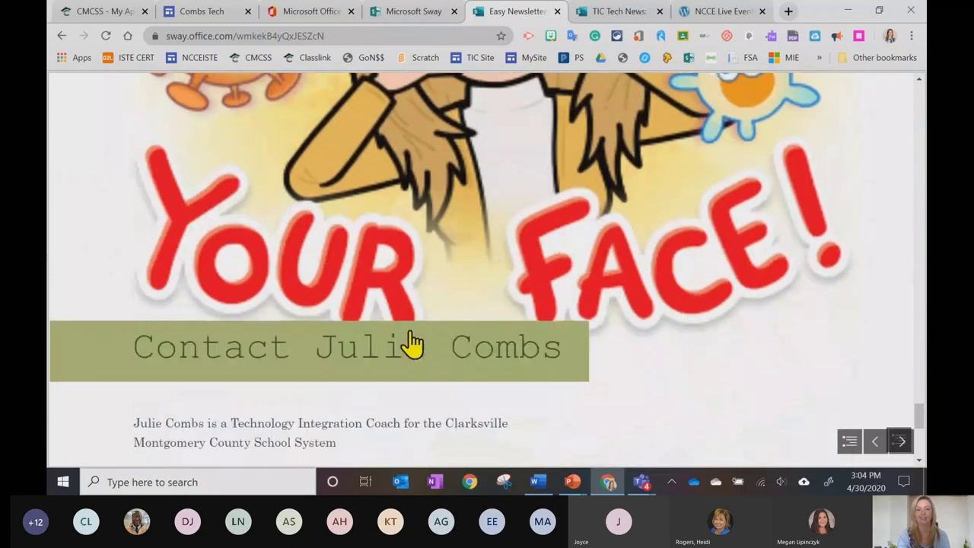
scroll(413, 341, down, 1)
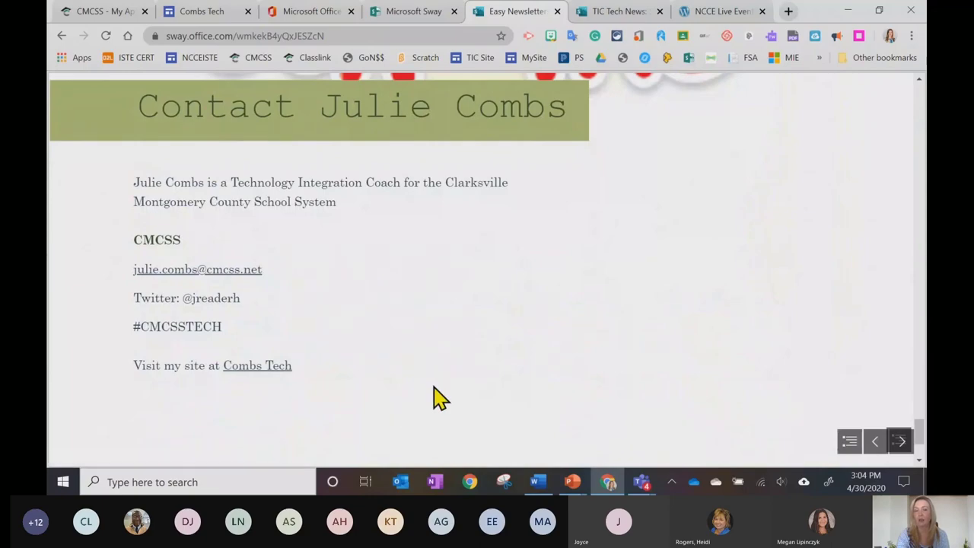
Advance the presentation through the objectives, Office 365 login and template slides to the "Go Live Time..." slide.
scroll(637, 297, up, 15)
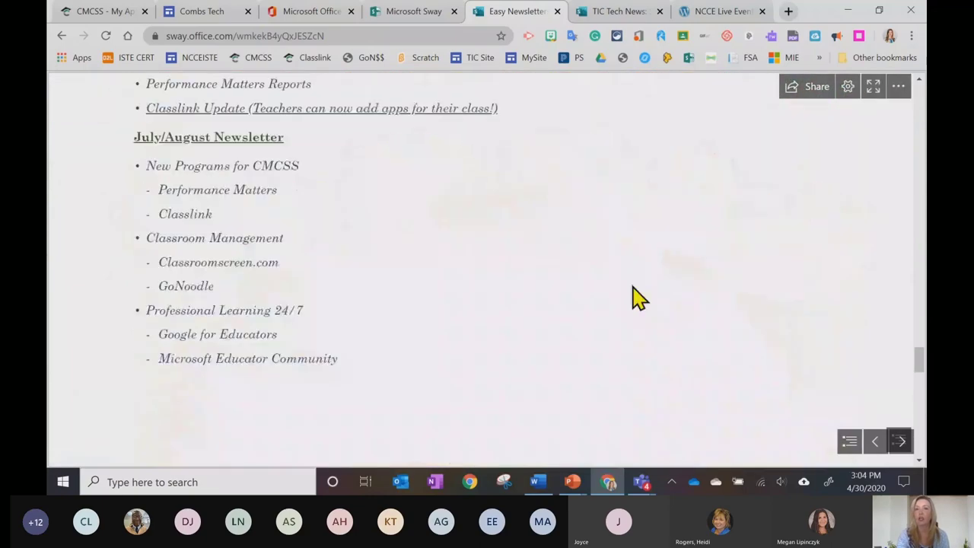
scroll(637, 296, up, 15)
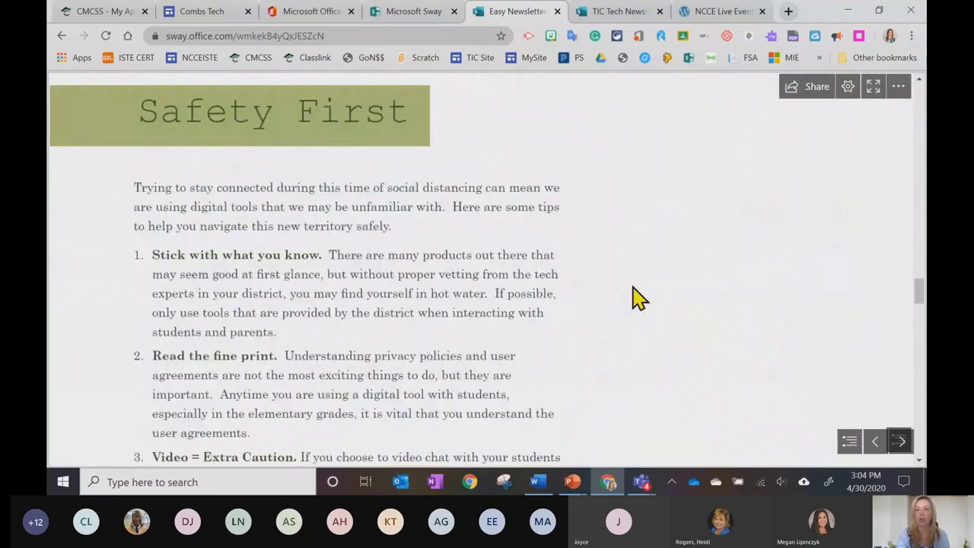
scroll(635, 297, up, 10)
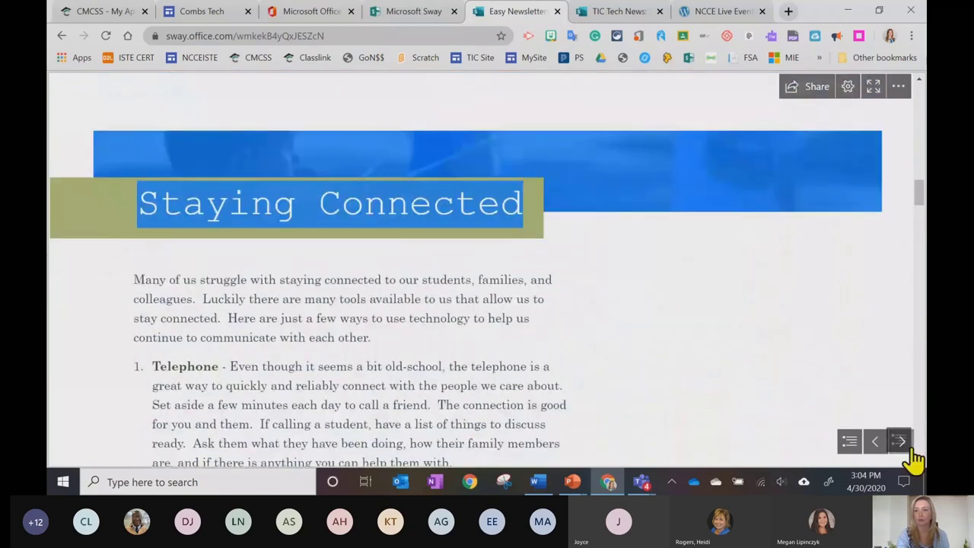
click(901, 442)
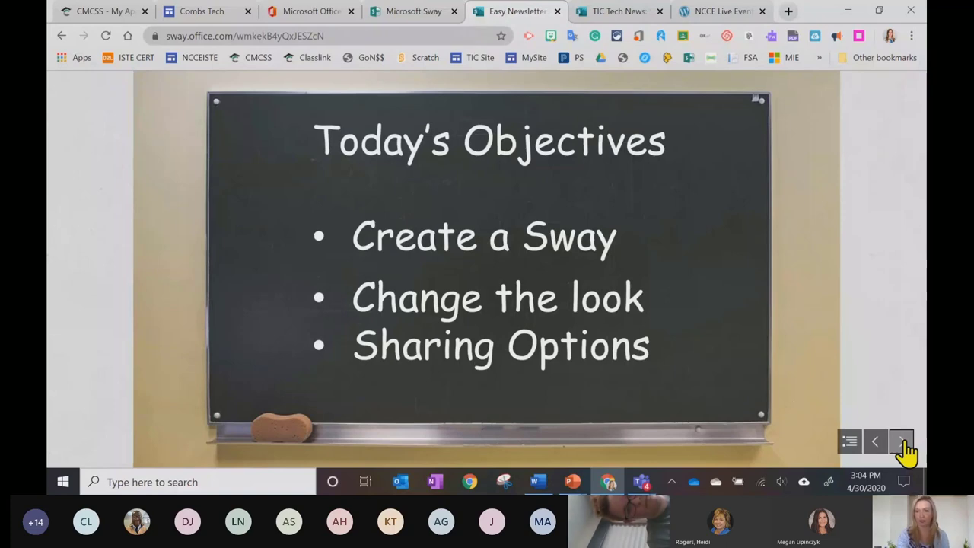
click(902, 442)
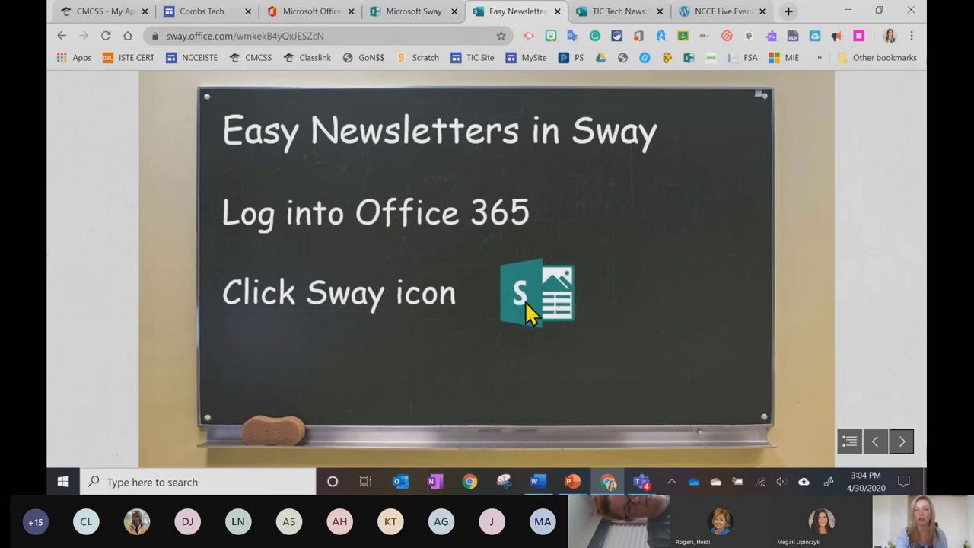
click(900, 442)
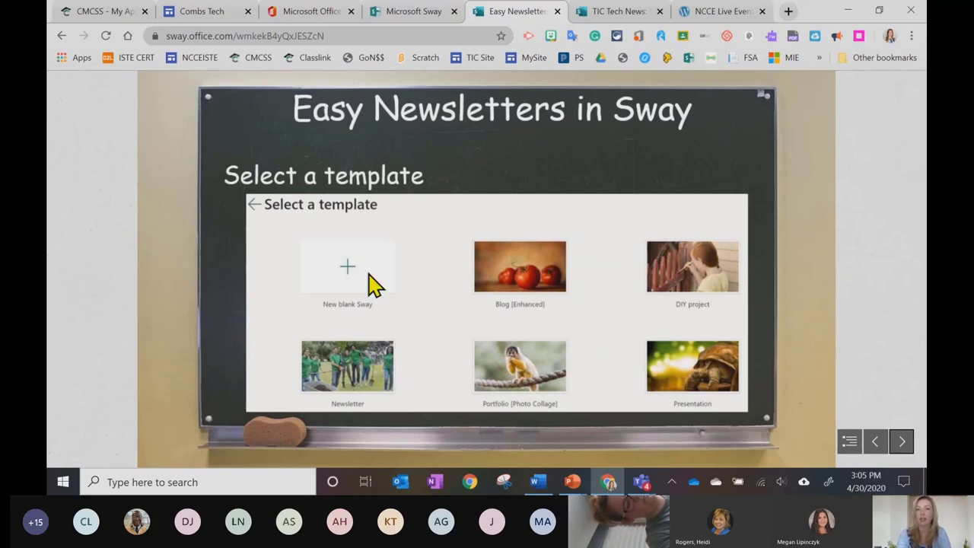
click(902, 442)
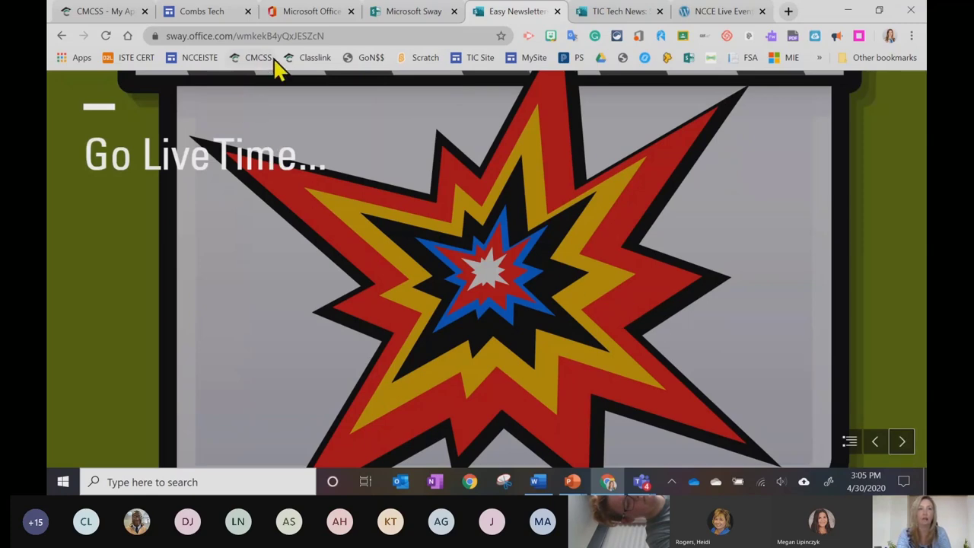
Switch to the Office 365 home page and on to the Sway start page to review its templates and recent Sways.
click(302, 22)
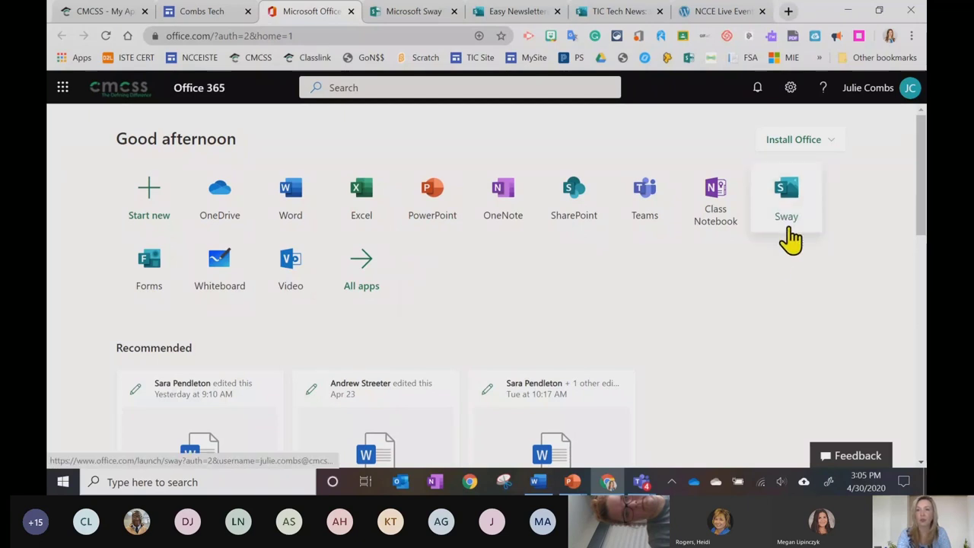
click(411, 14)
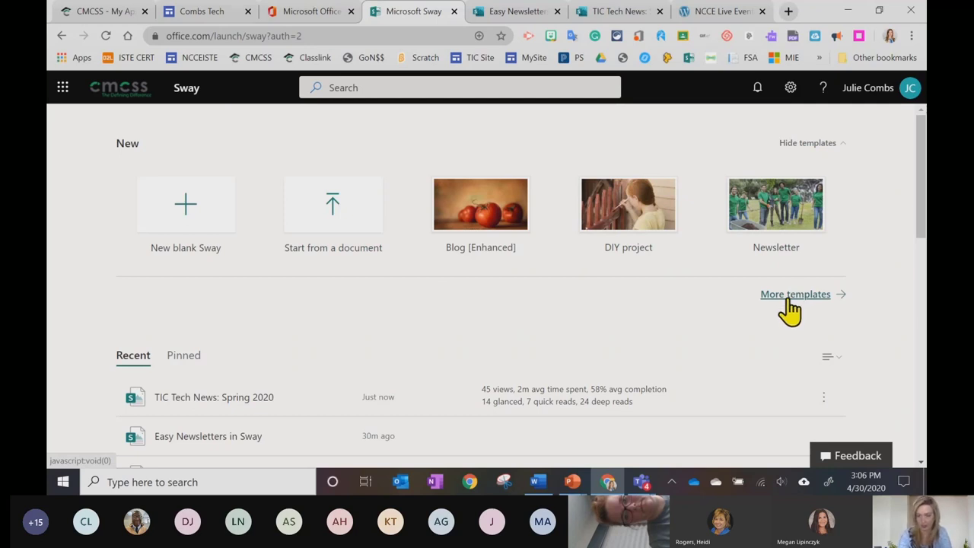
scroll(735, 337, down, 2)
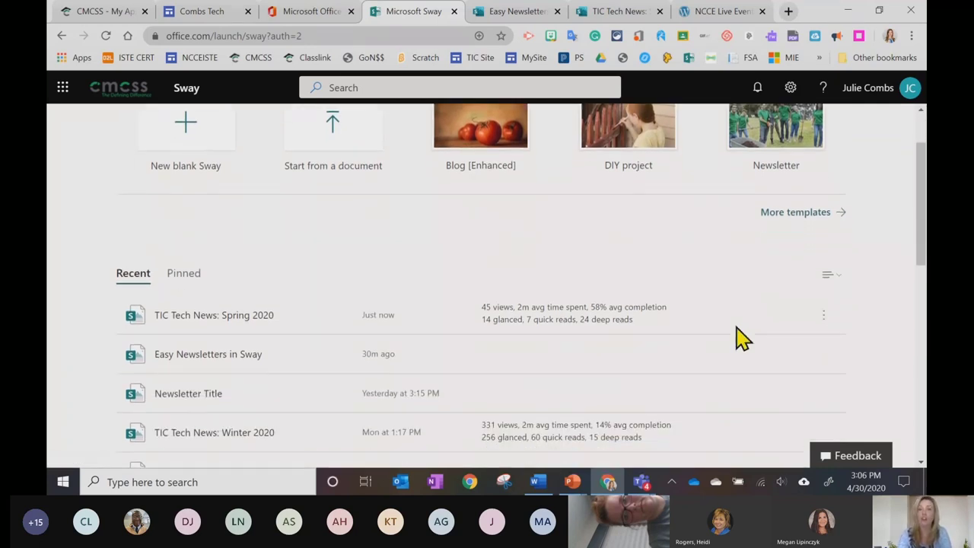
scroll(735, 339, down, 1)
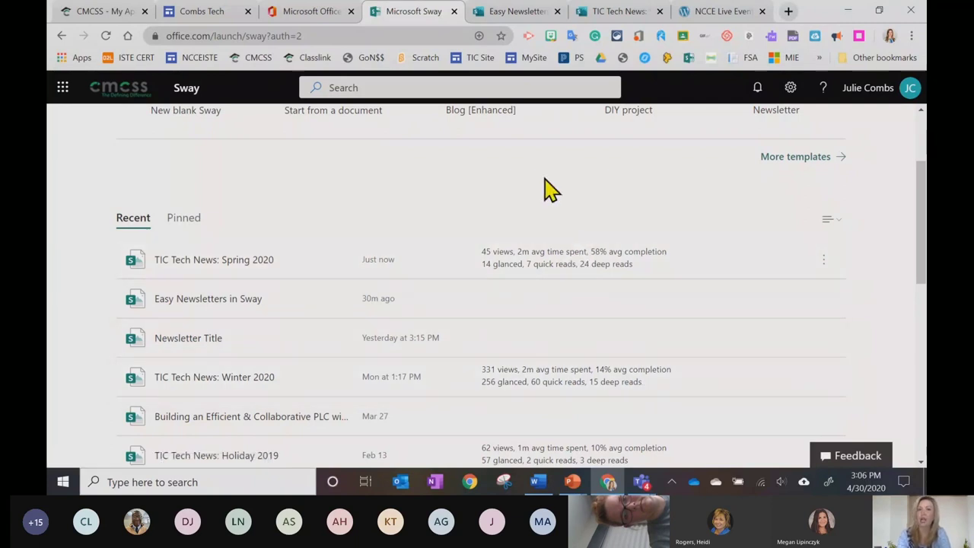
scroll(544, 190, up, 1)
scroll(545, 190, down, 1)
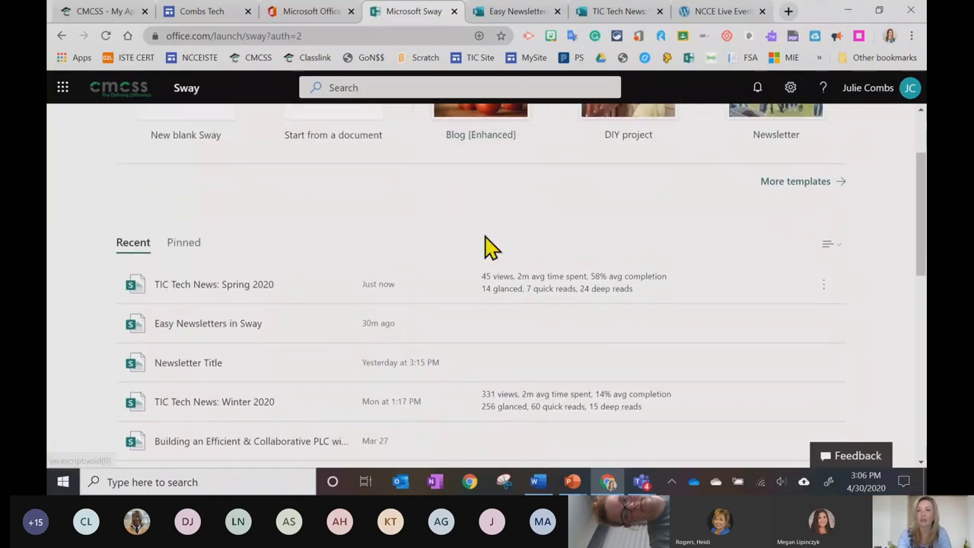
scroll(563, 250, up, 2)
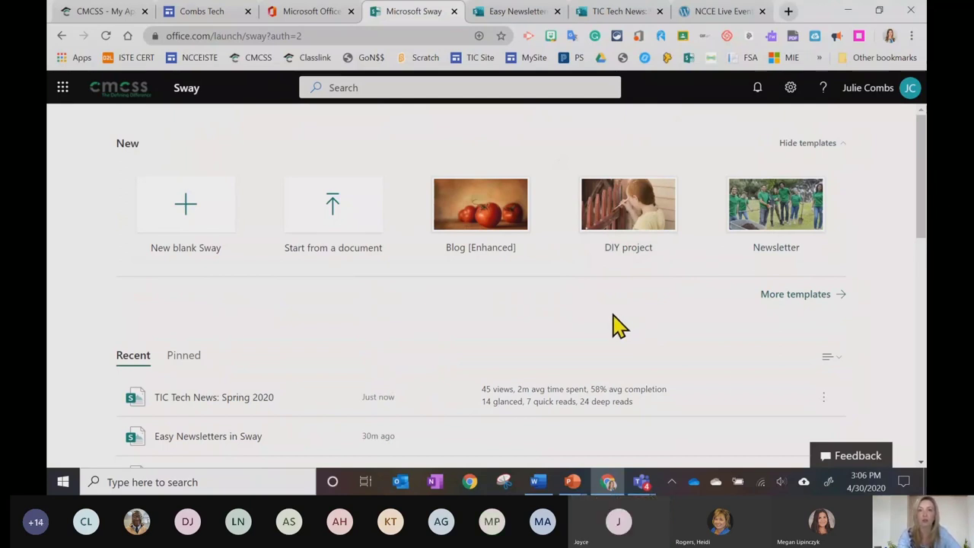
Open the Newsletter template from the Sway start page and start editing it as a new Sway.
click(504, 13)
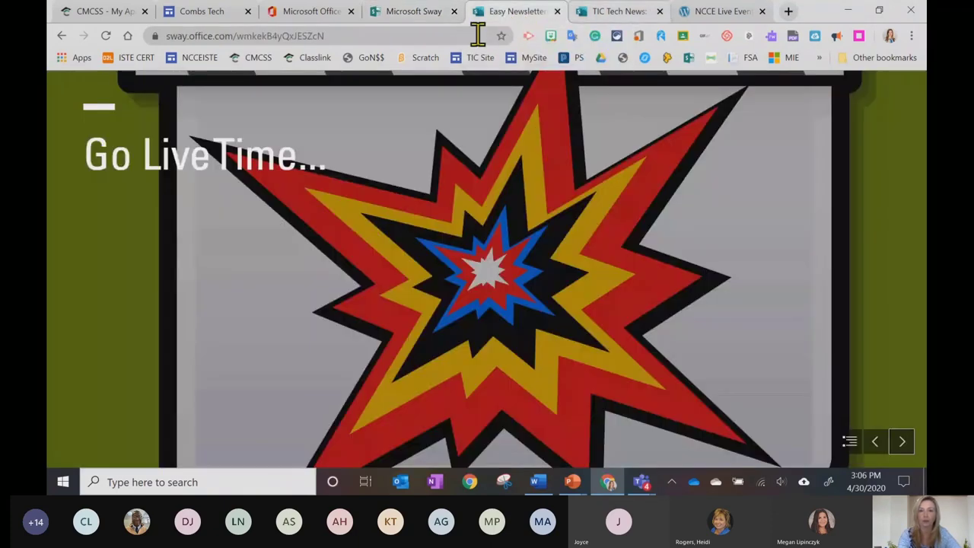
click(426, 20)
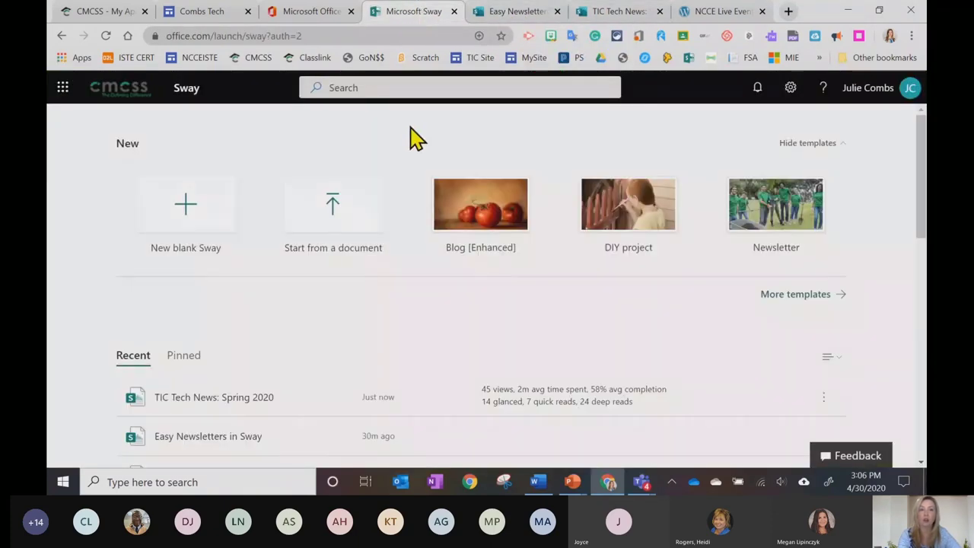
click(784, 227)
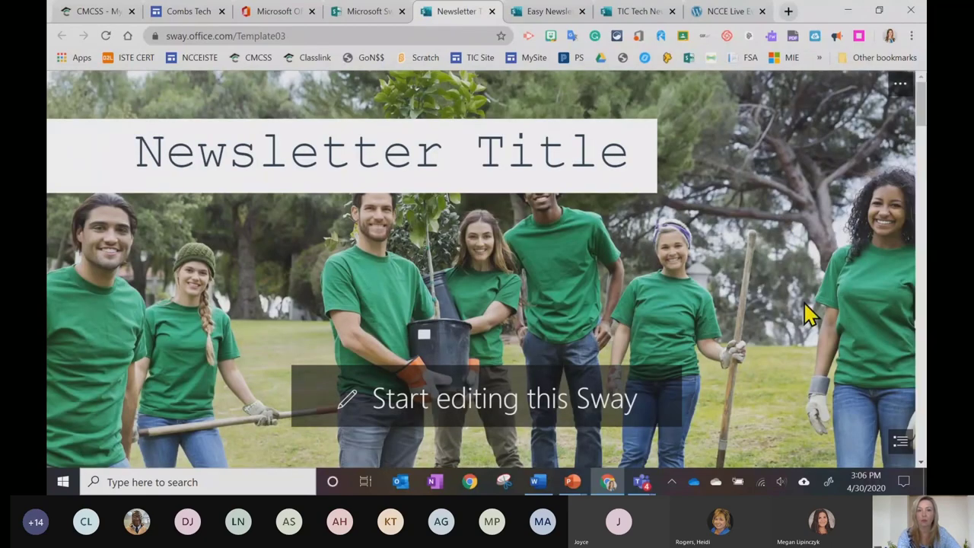
scroll(809, 315, down, 1)
scroll(809, 314, up, 1)
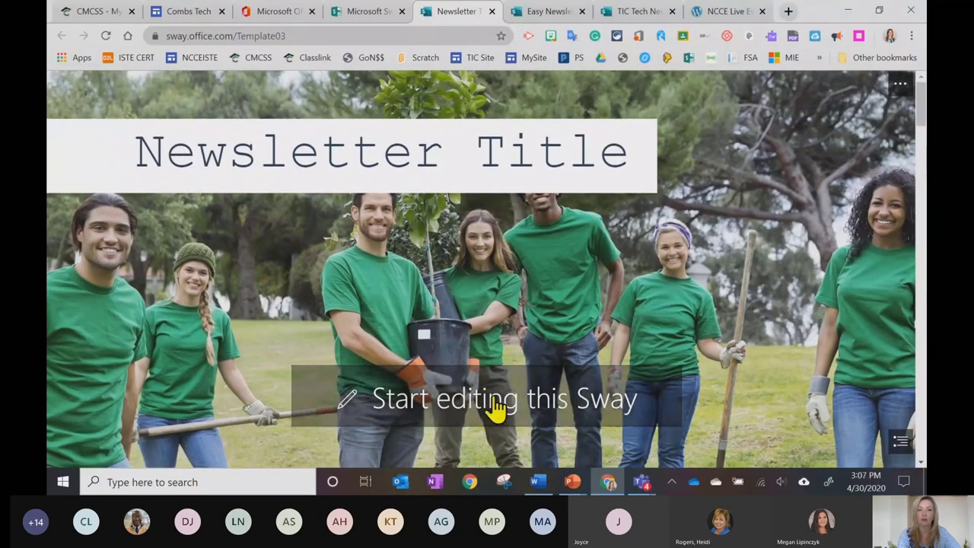
click(464, 407)
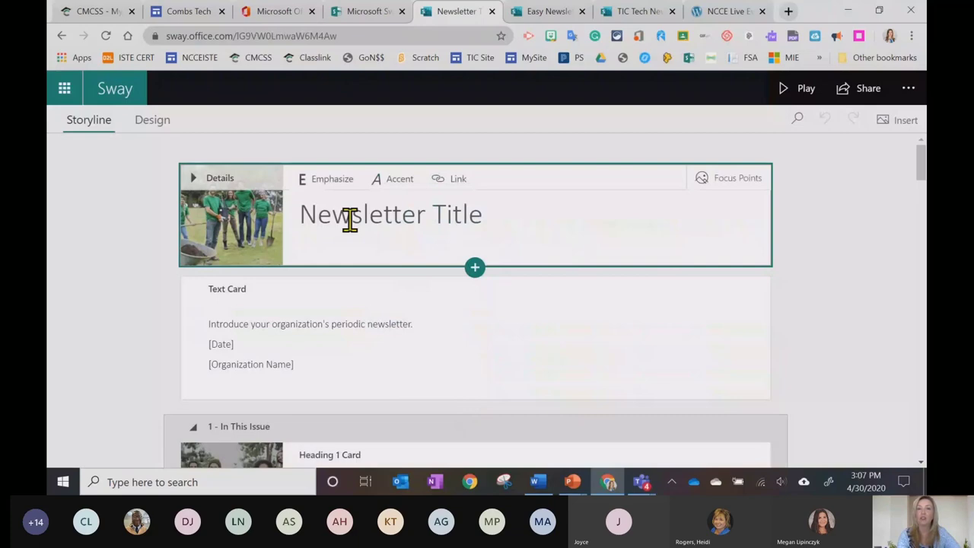
Look over the template's storyline sections and replace the placeholder newsletter title with the presenter's first name in the possessive plus "Sway".
scroll(532, 332, down, 1)
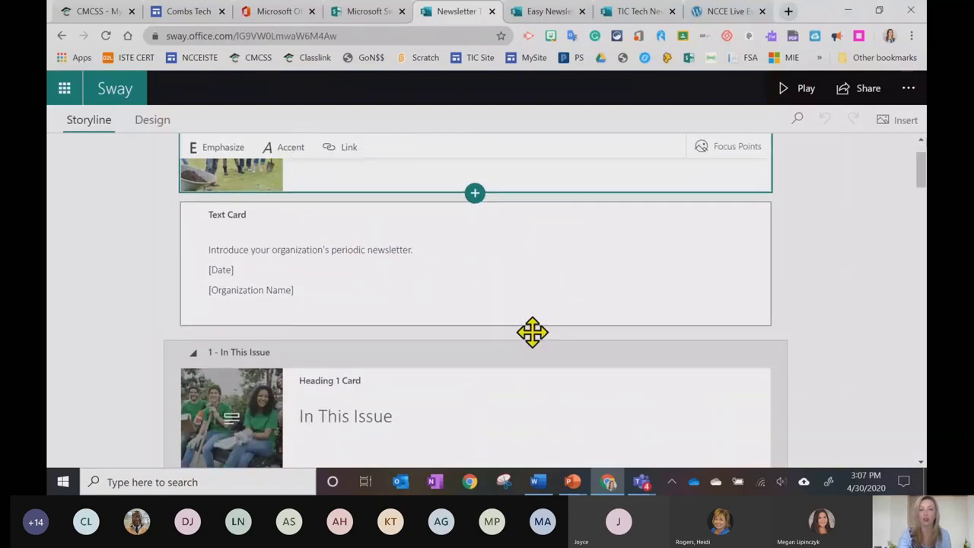
scroll(532, 332, down, 3)
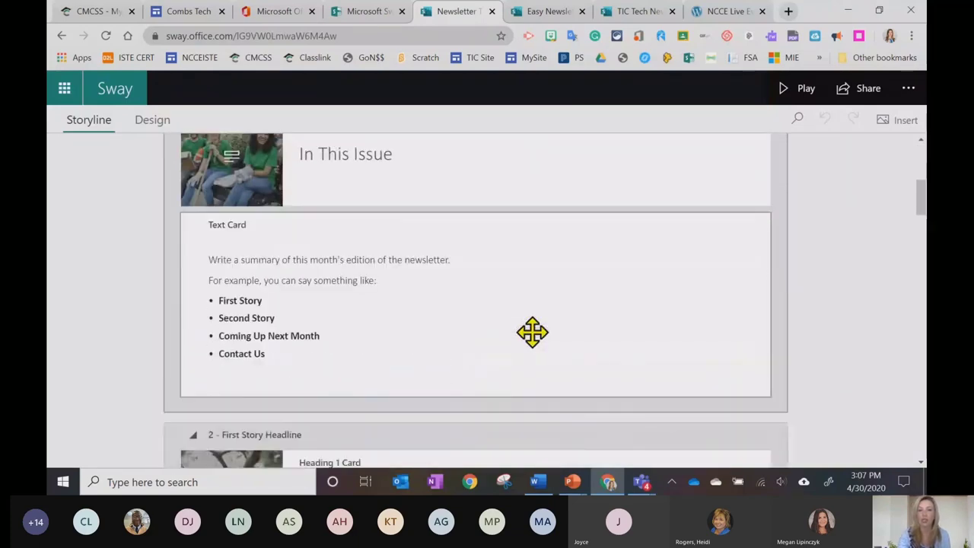
scroll(532, 331, down, 3)
scroll(528, 343, up, 1)
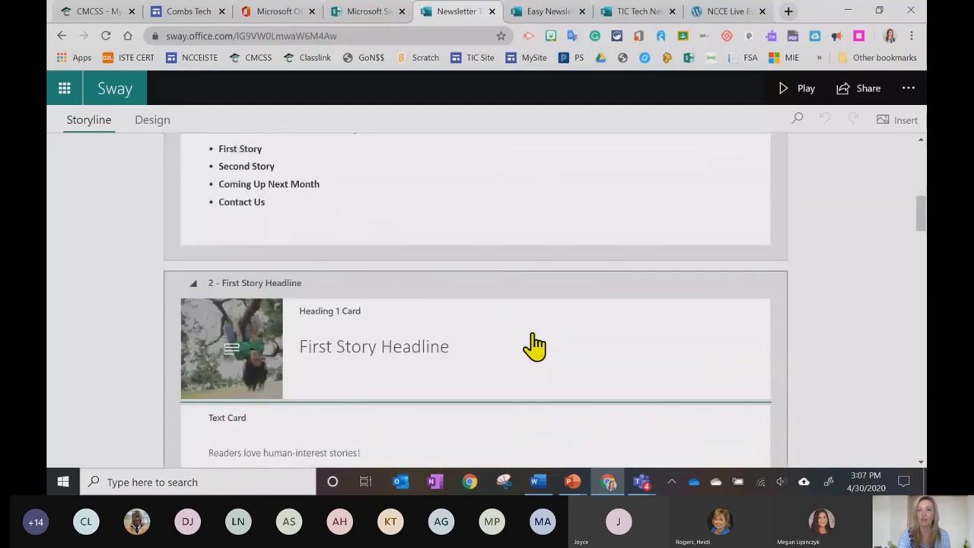
scroll(535, 346, up, 6)
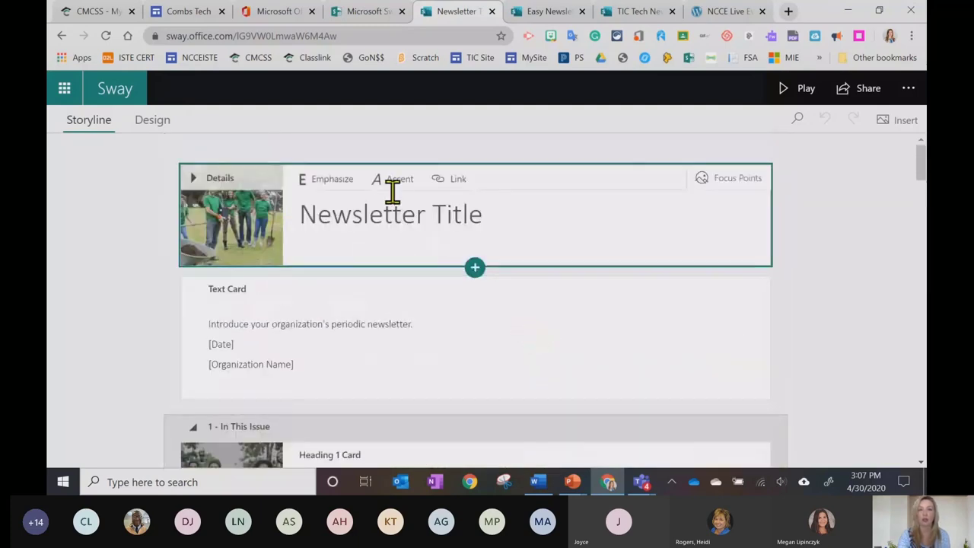
click(391, 213)
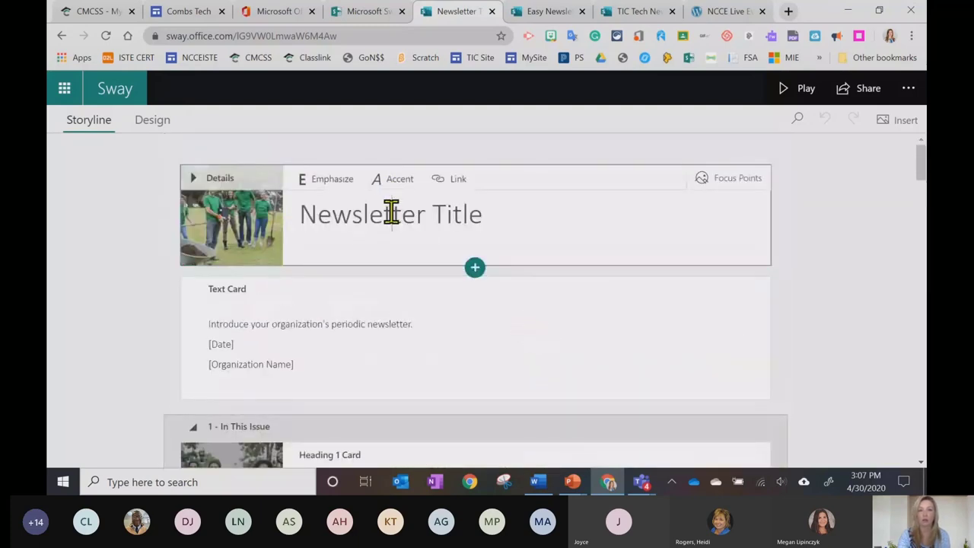
triple_click(391, 213)
text(J)
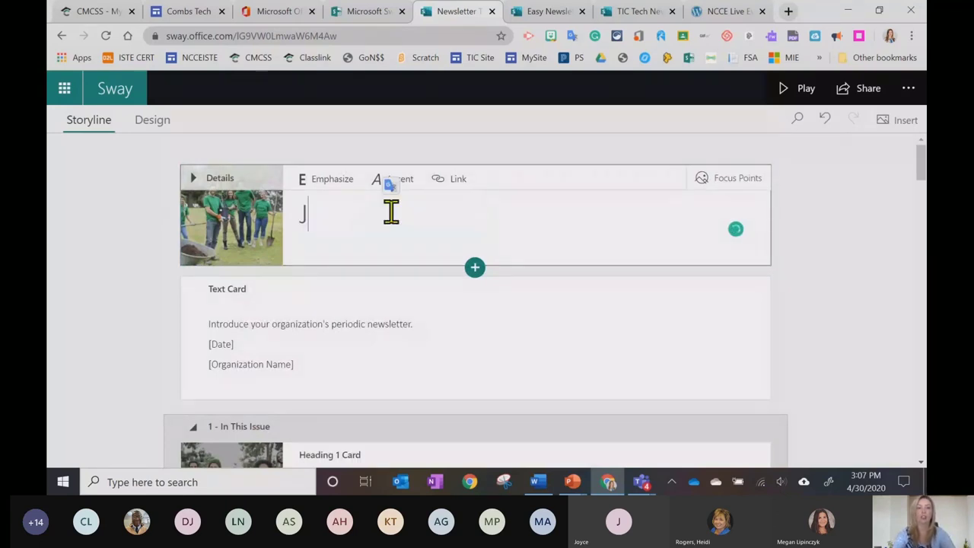
text(ulie's Sway)
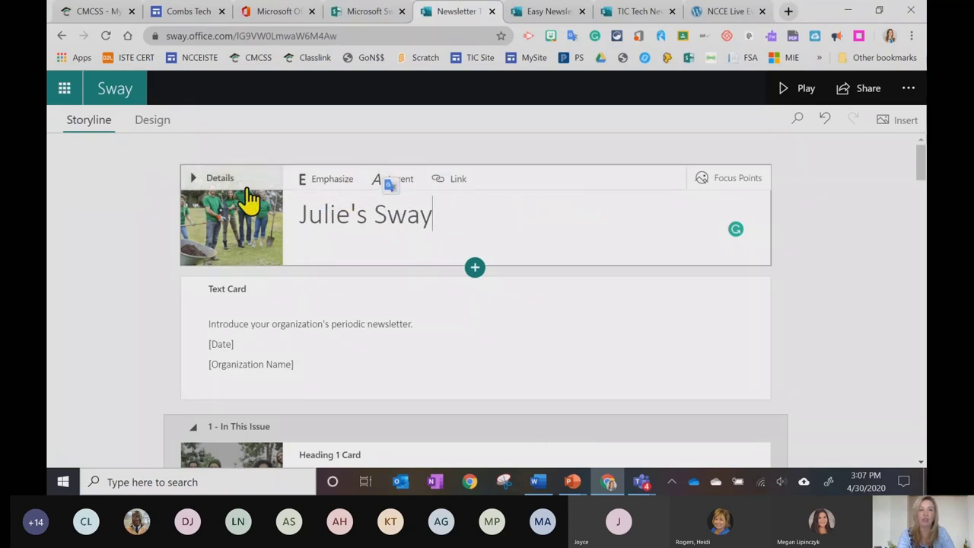
Show the title card's heading details and delete its background image, 09.jpg.
click(193, 179)
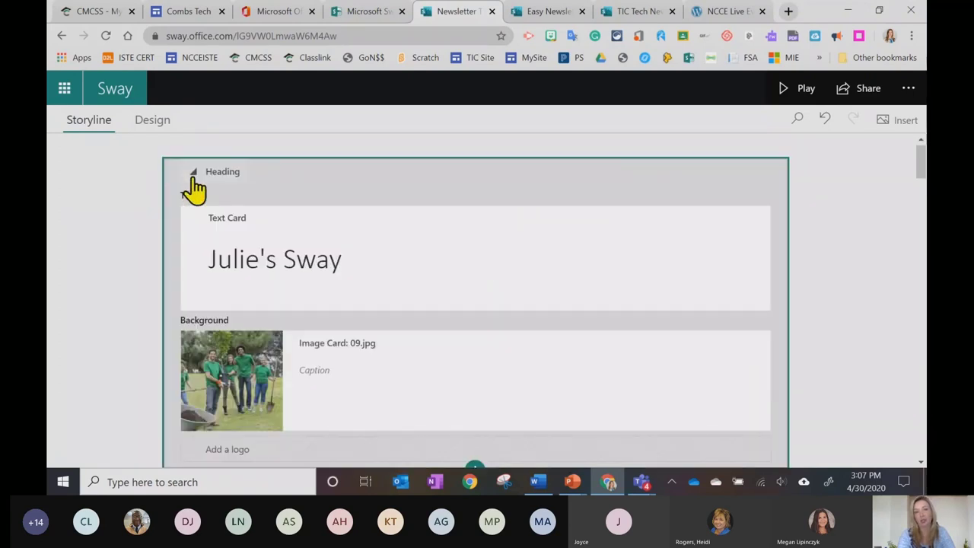
click(195, 176)
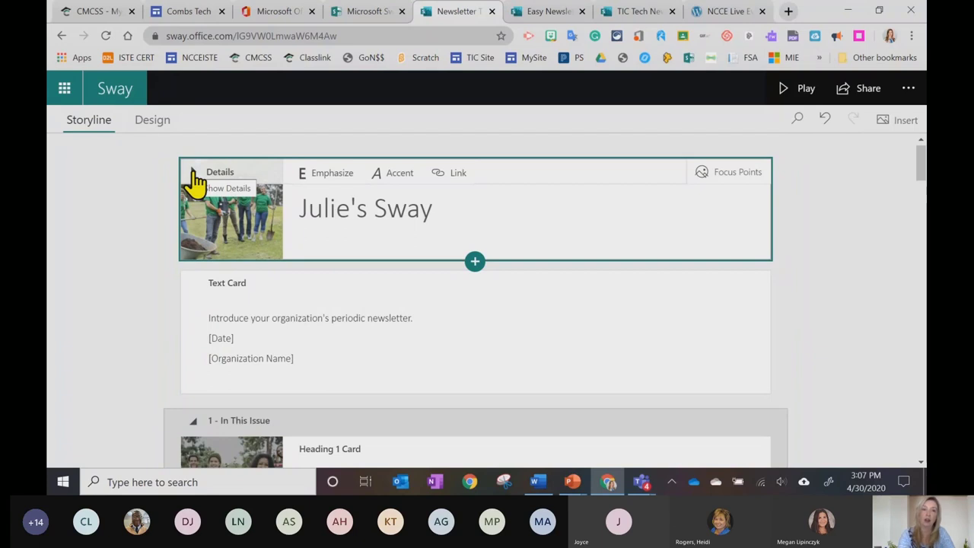
click(194, 176)
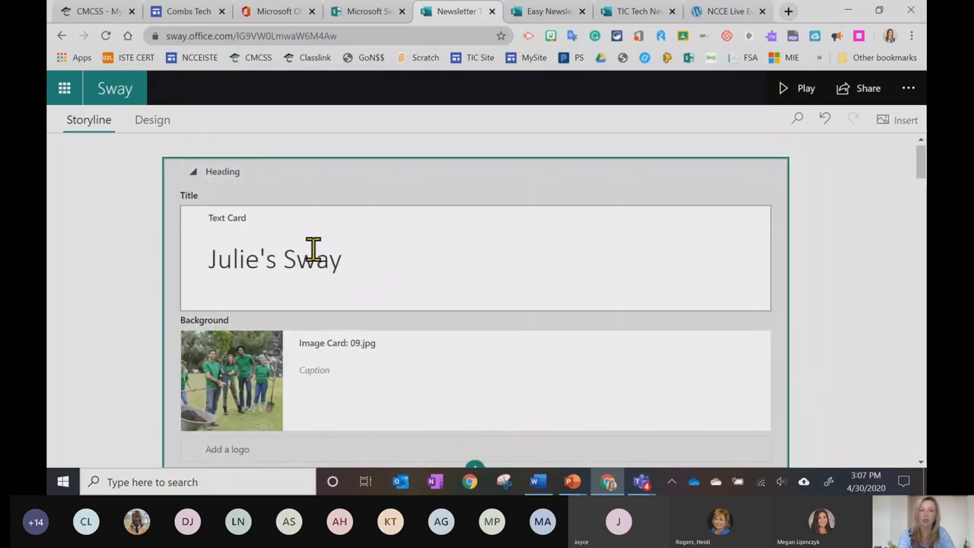
scroll(418, 326, down, 2)
scroll(417, 326, up, 1)
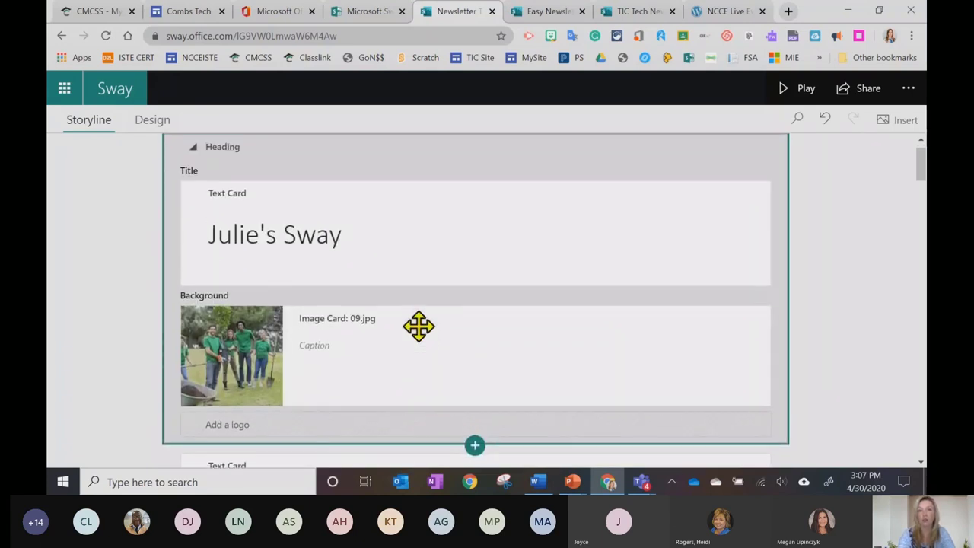
click(234, 354)
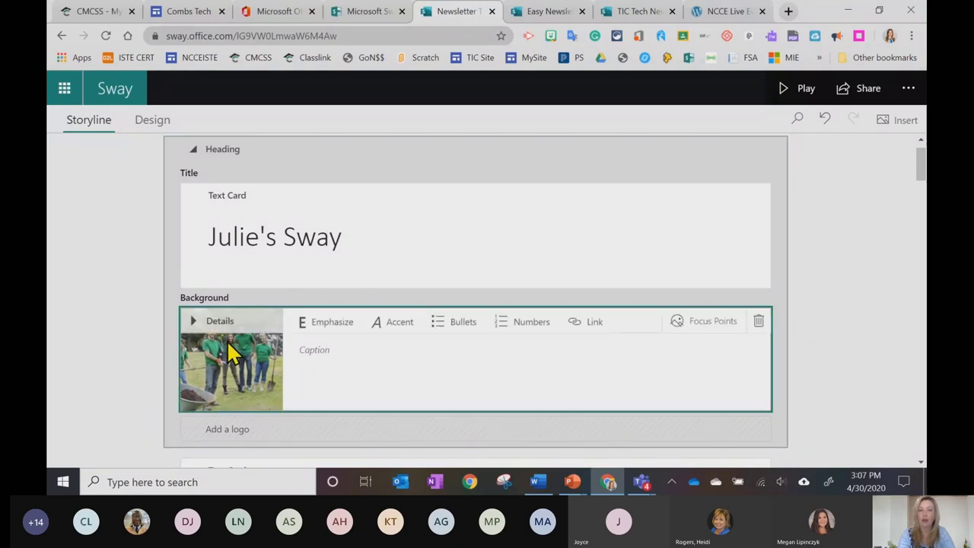
click(759, 321)
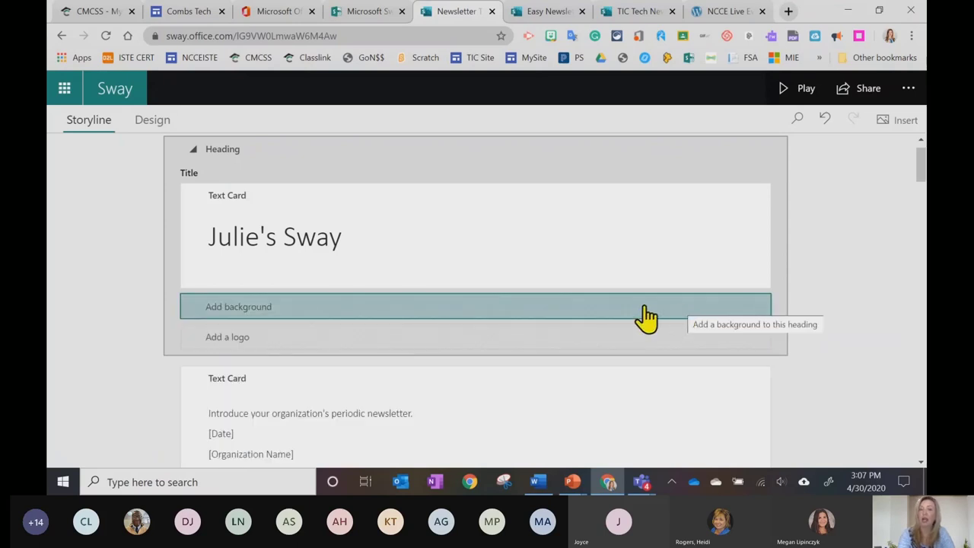
Search the suggested images for "cats" and add the 1200 x 797 close-up of the grey cat as the title background.
click(538, 316)
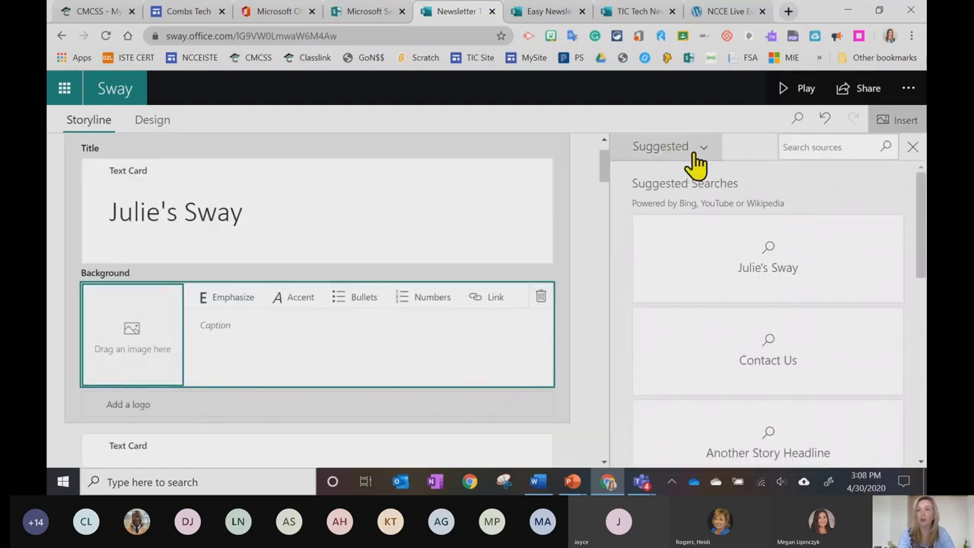
click(794, 149)
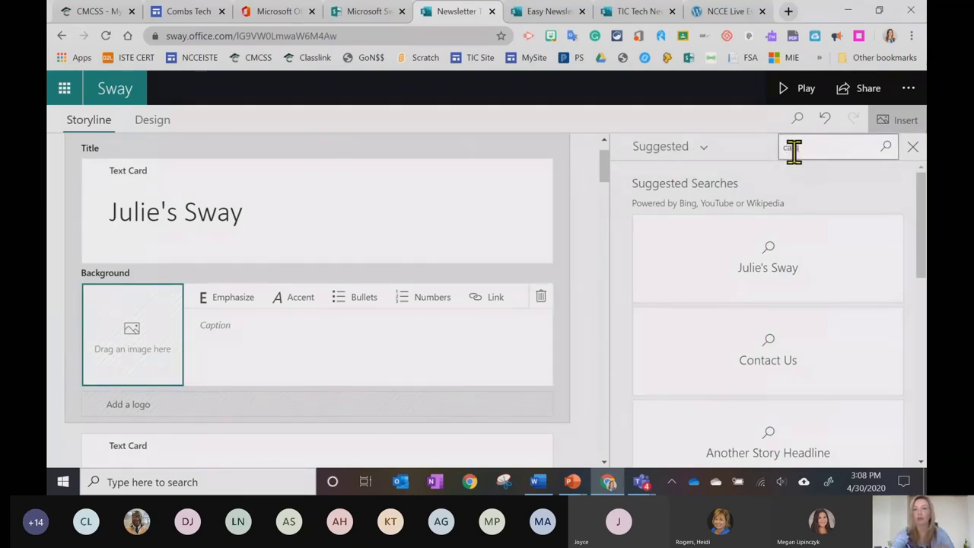
key(Return)
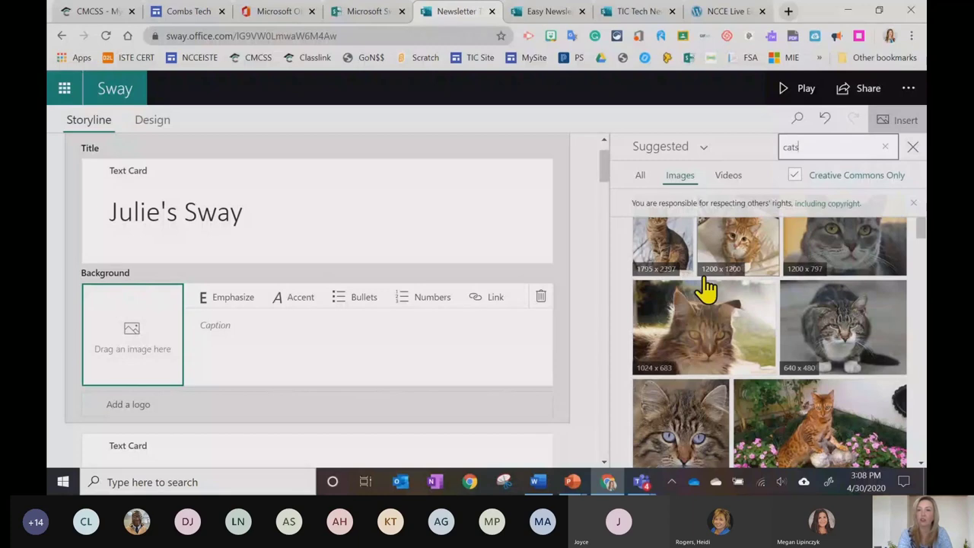
click(843, 249)
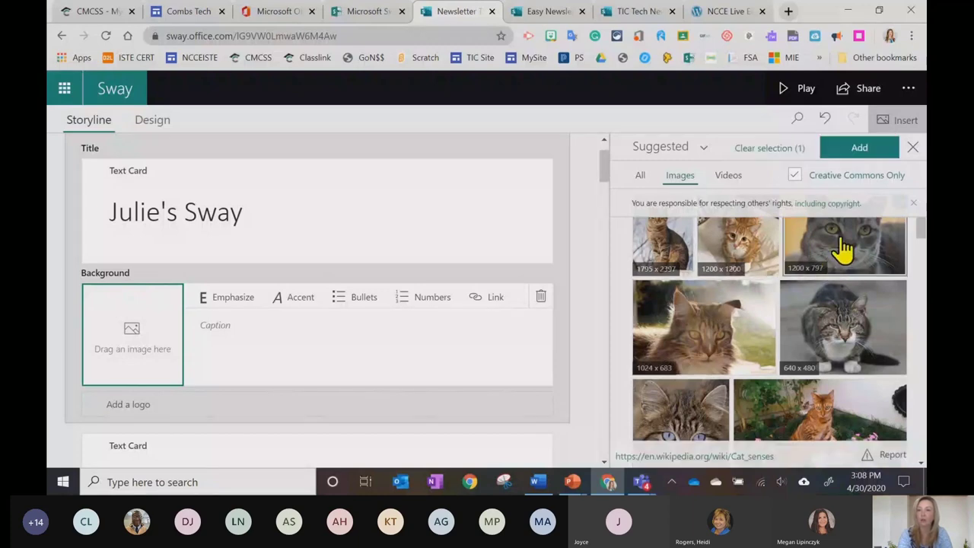
click(857, 149)
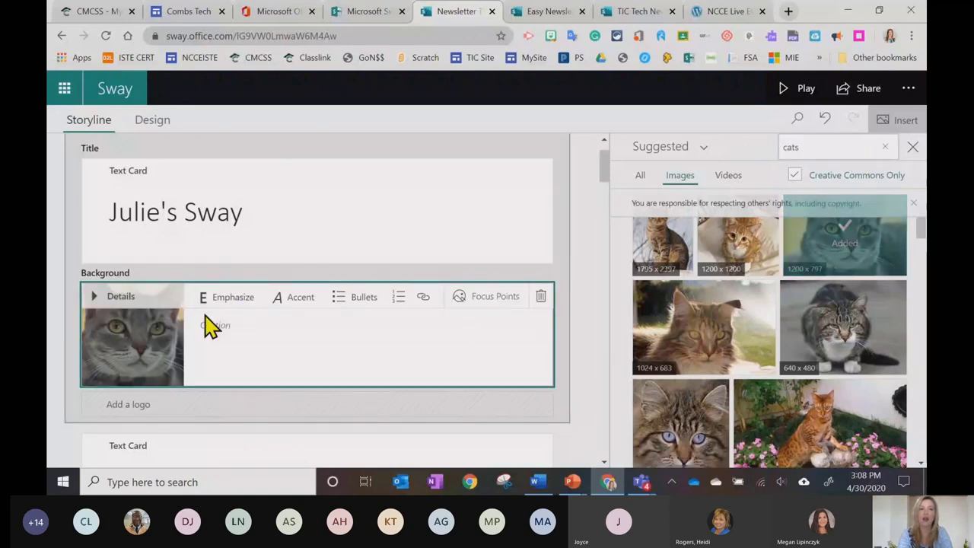
Play the Sway to preview the title banner and the introduction below it, and return to editing.
scroll(228, 334, down, 1)
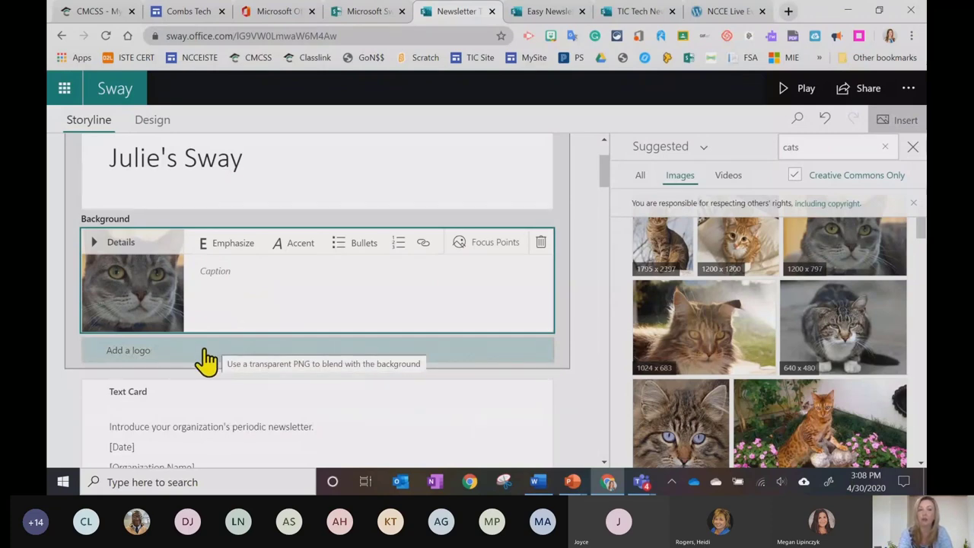
scroll(485, 156, up, 2)
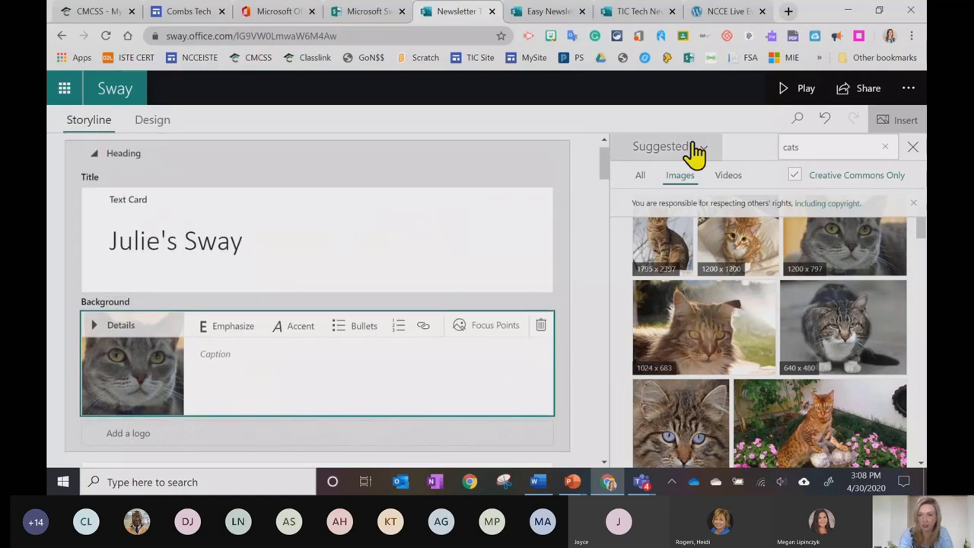
click(784, 95)
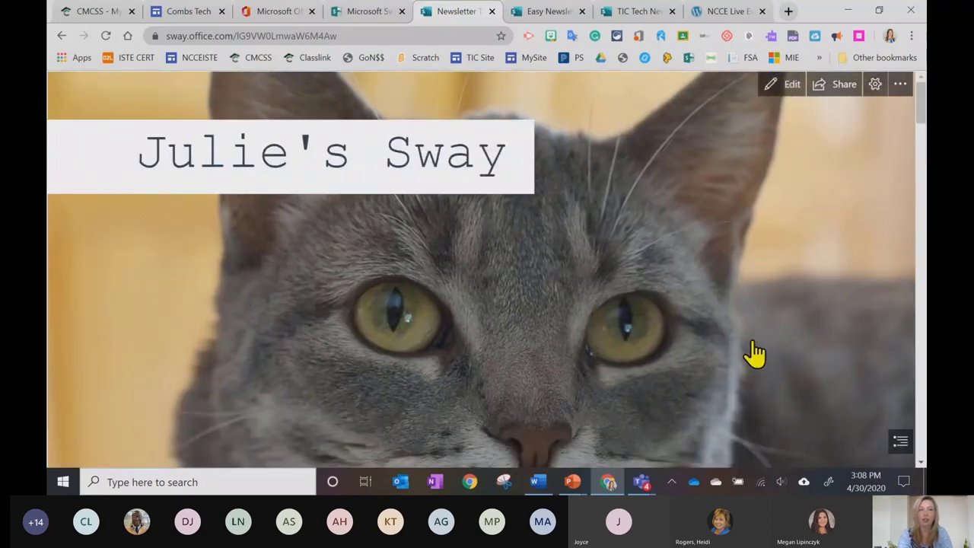
scroll(753, 351, down, 5)
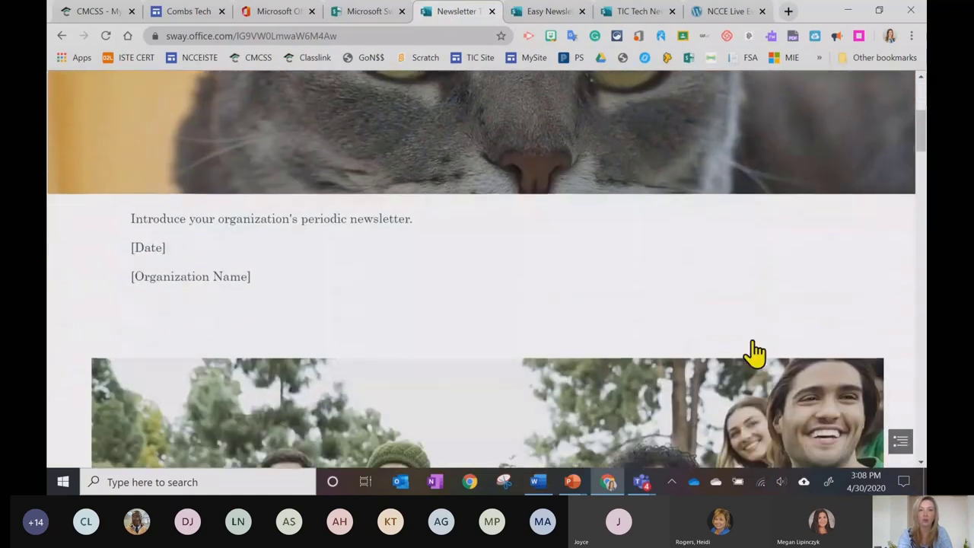
scroll(753, 351, up, 6)
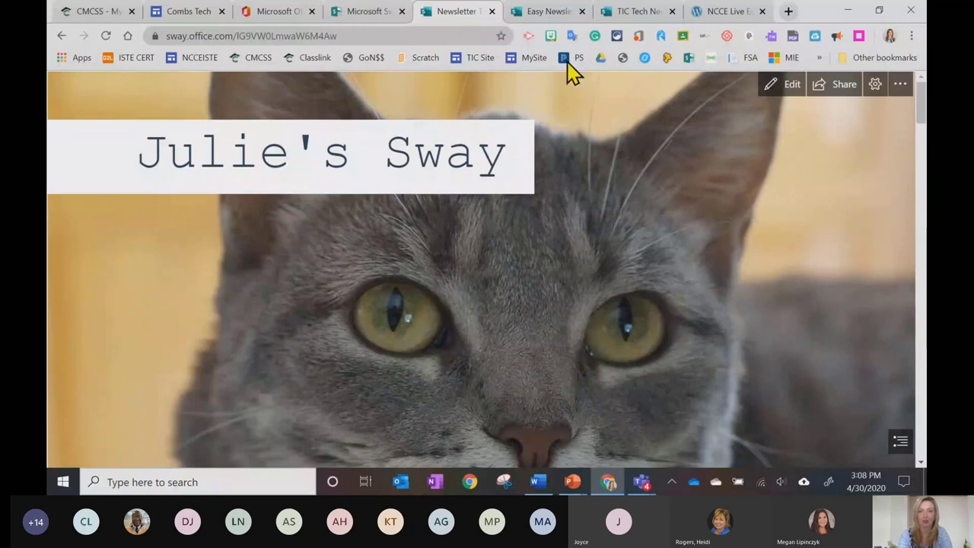
click(774, 88)
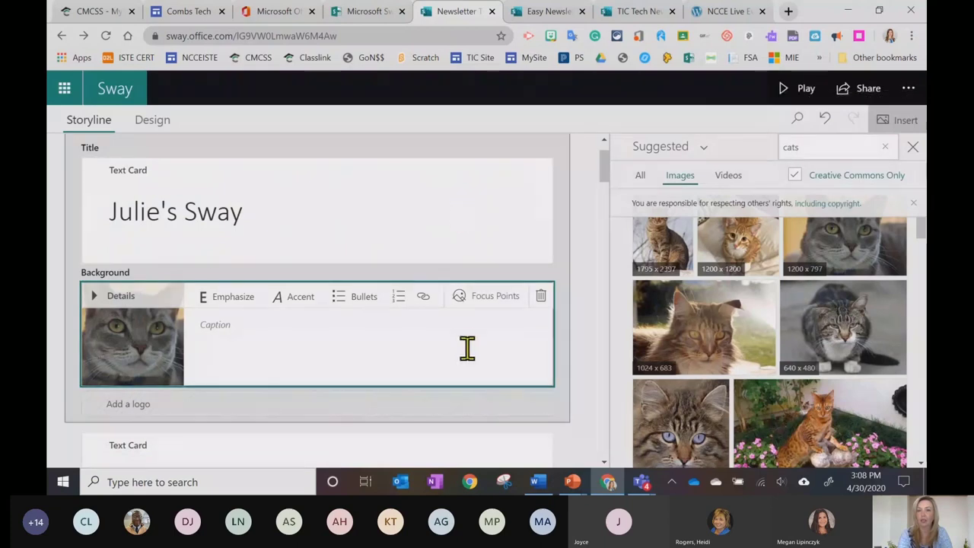
Review the Text, Media and Group content types insertable below the introduction text card, and try adding a blank text card there.
scroll(467, 348, down, 2)
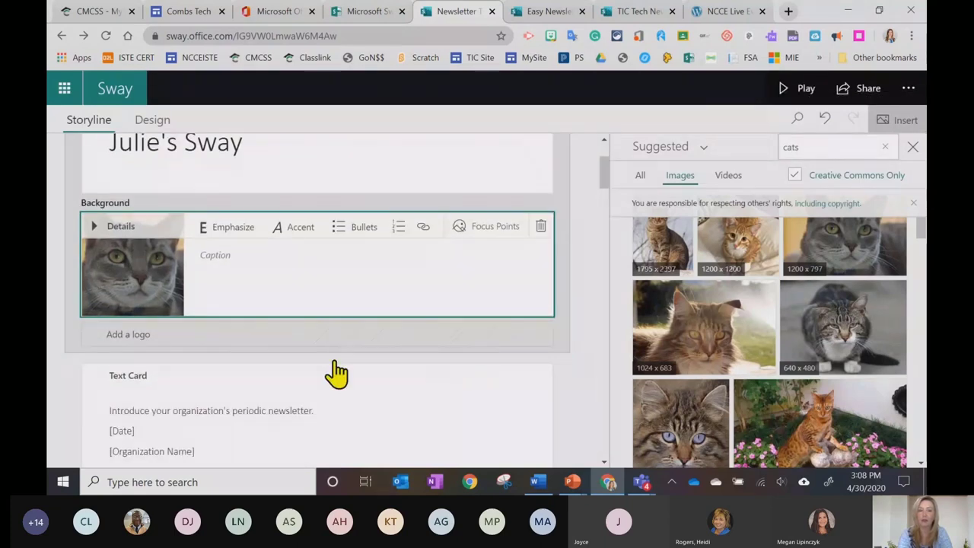
scroll(317, 404, down, 3)
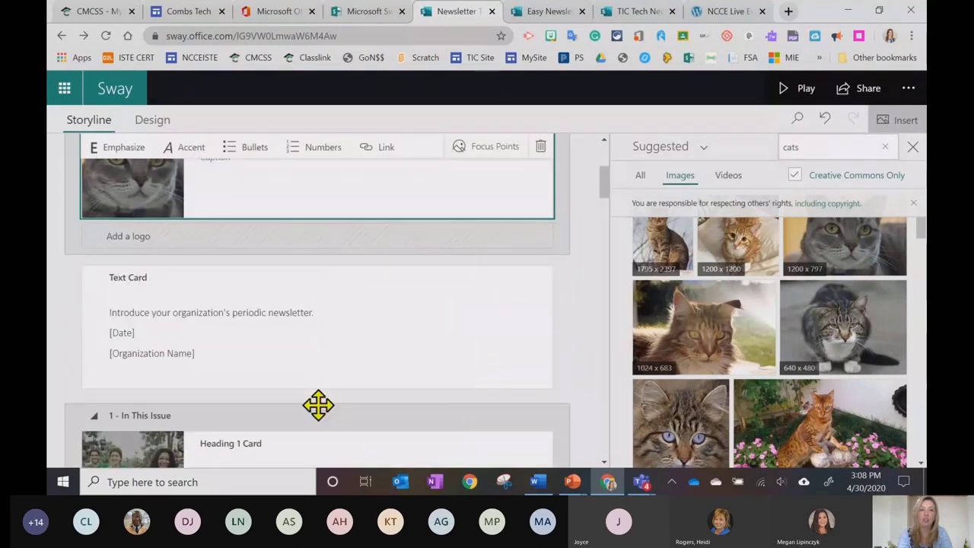
click(320, 356)
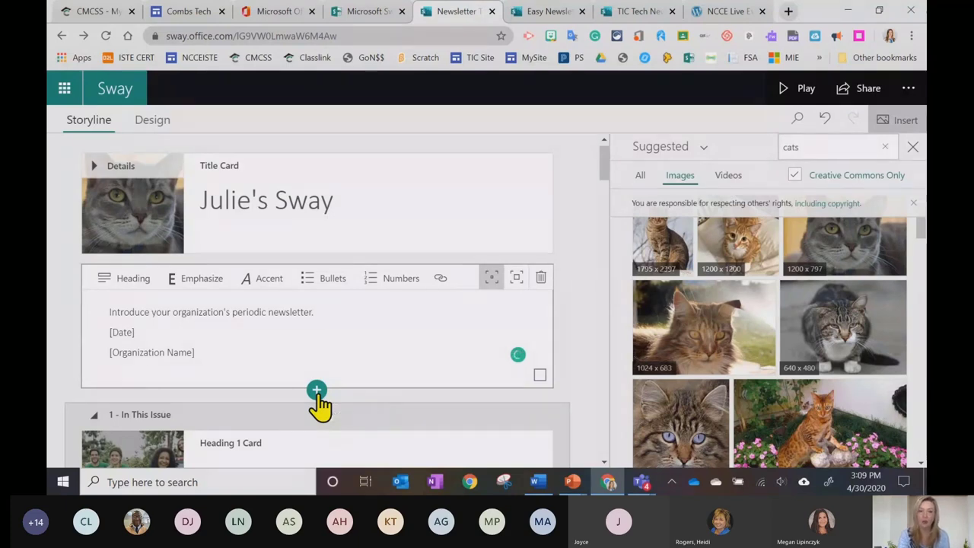
click(317, 391)
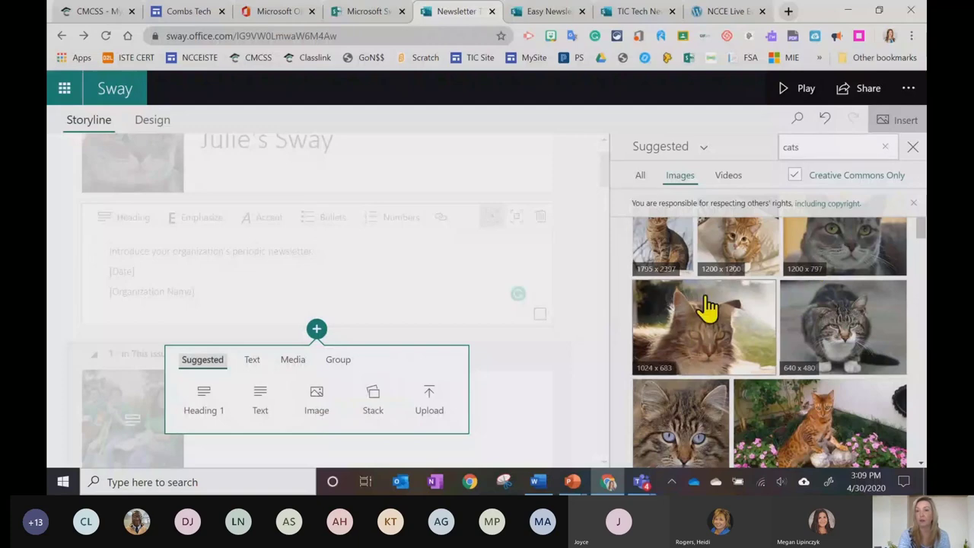
click(254, 368)
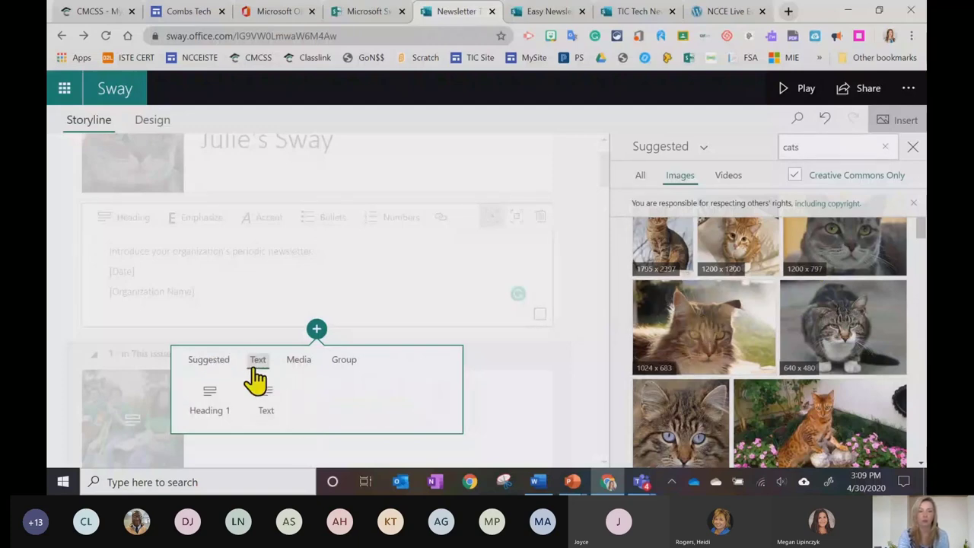
click(298, 361)
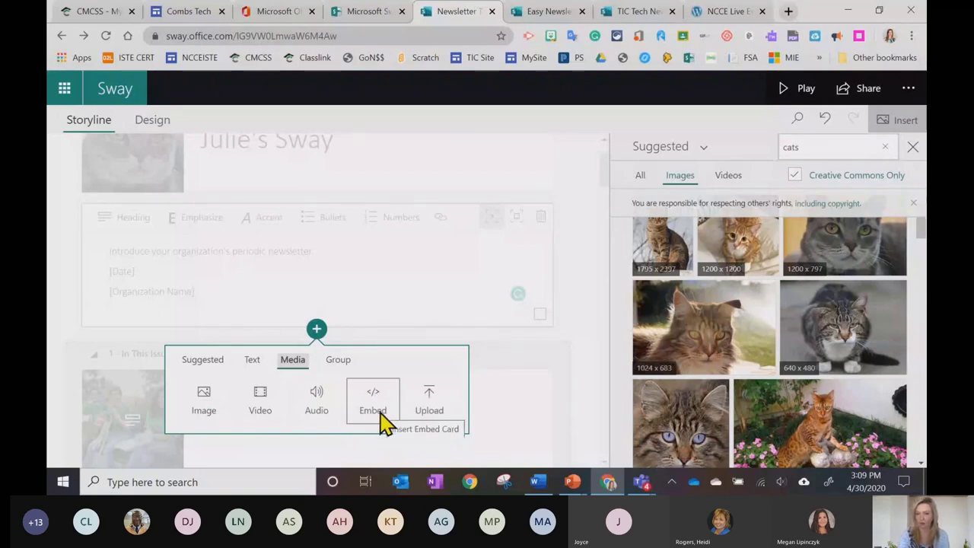
click(337, 361)
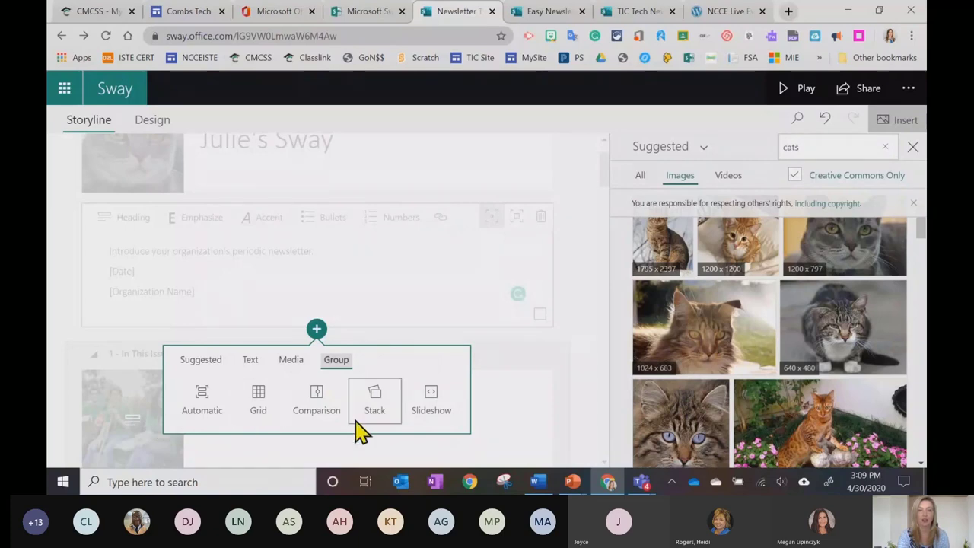
click(203, 363)
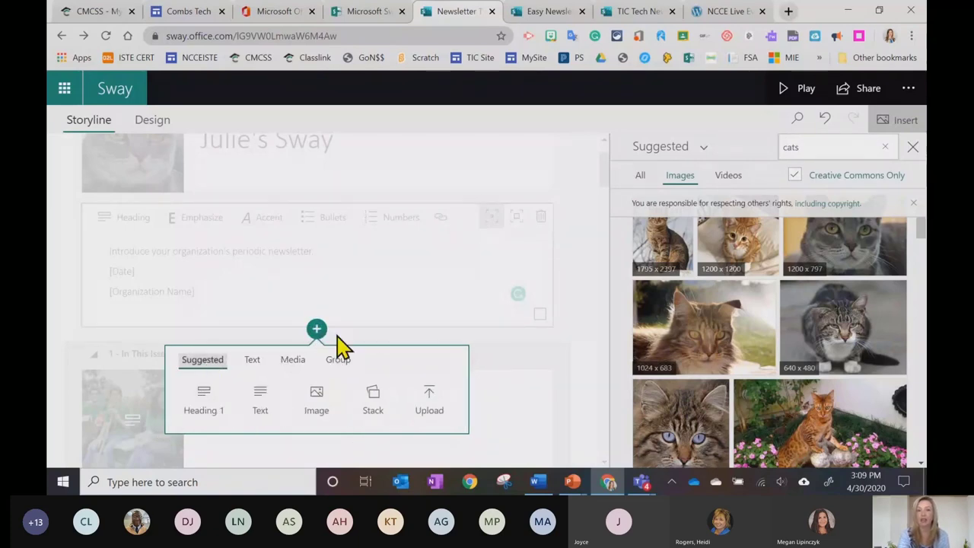
click(260, 397)
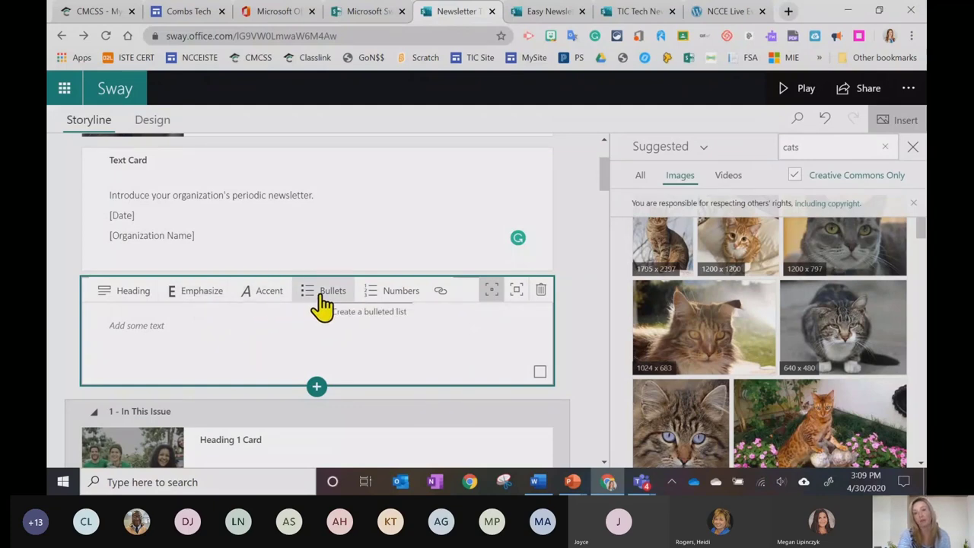
click(541, 293)
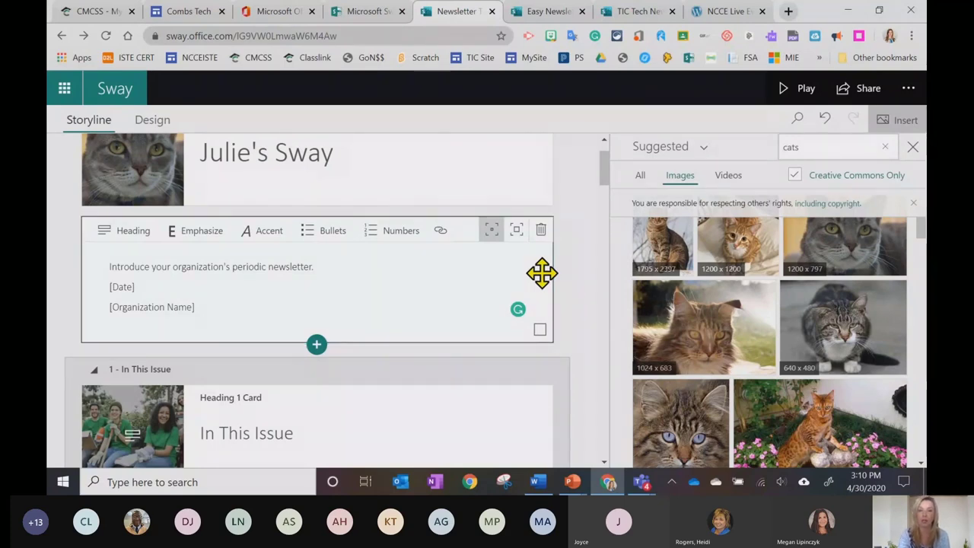
Move the introduction text card into the "In This Issue" section, below its summary text card.
drag(541, 272, 519, 396)
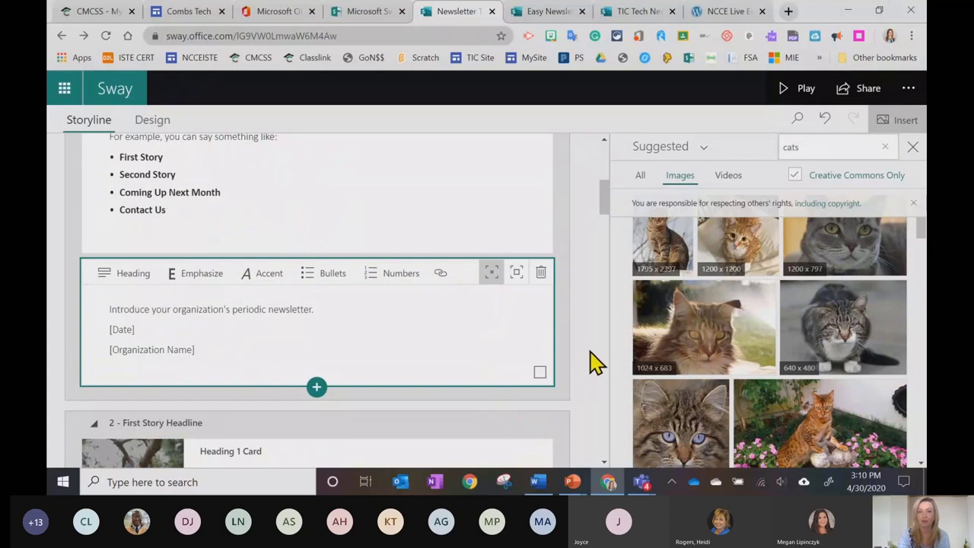
Advance the Easy Newsletter presentation to the "Ways to Share" slide, and return to the title card of the newsletter template's storyline.
click(556, 13)
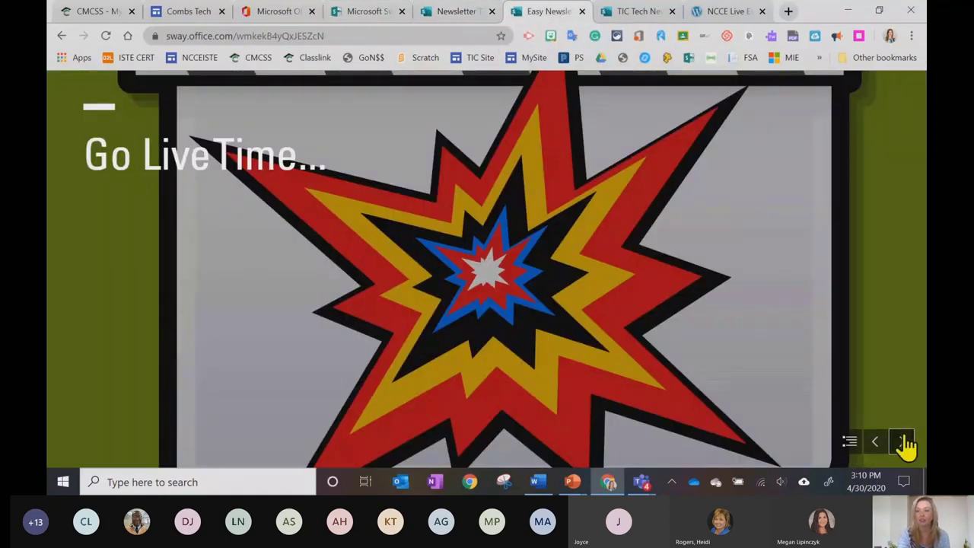
click(902, 442)
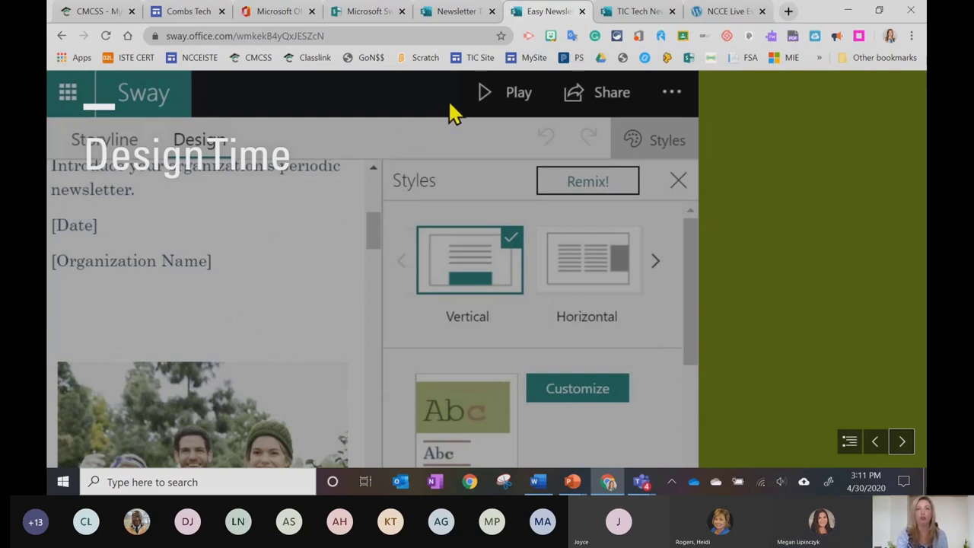
click(909, 448)
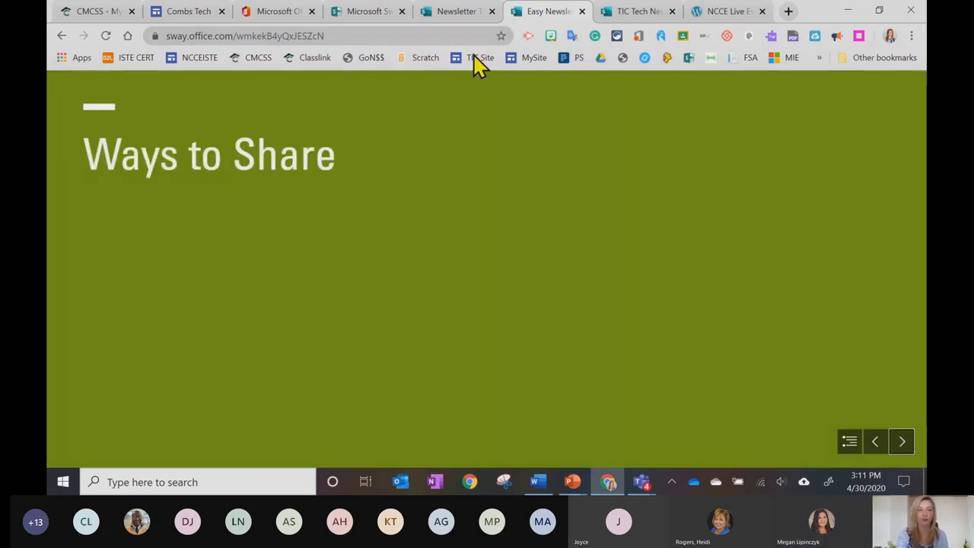
click(461, 19)
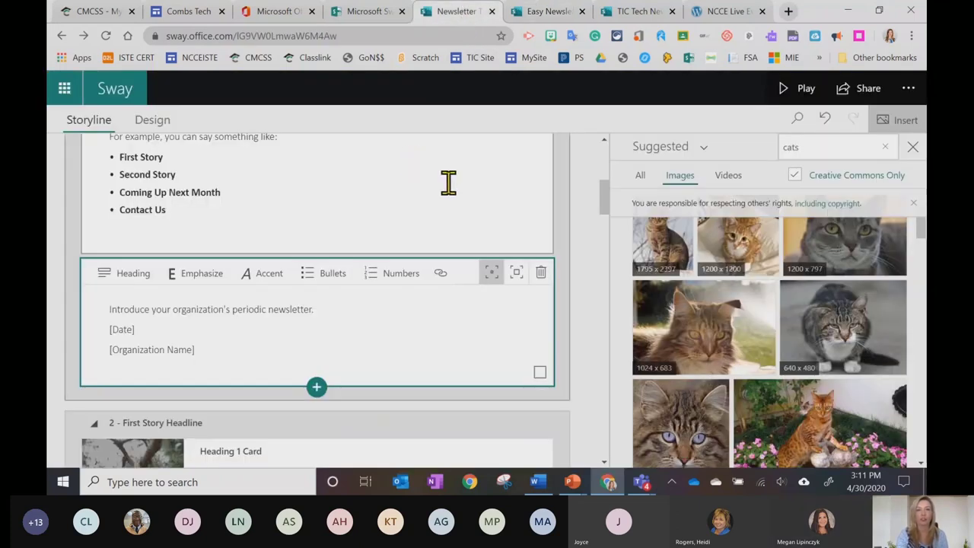
scroll(448, 181, up, 5)
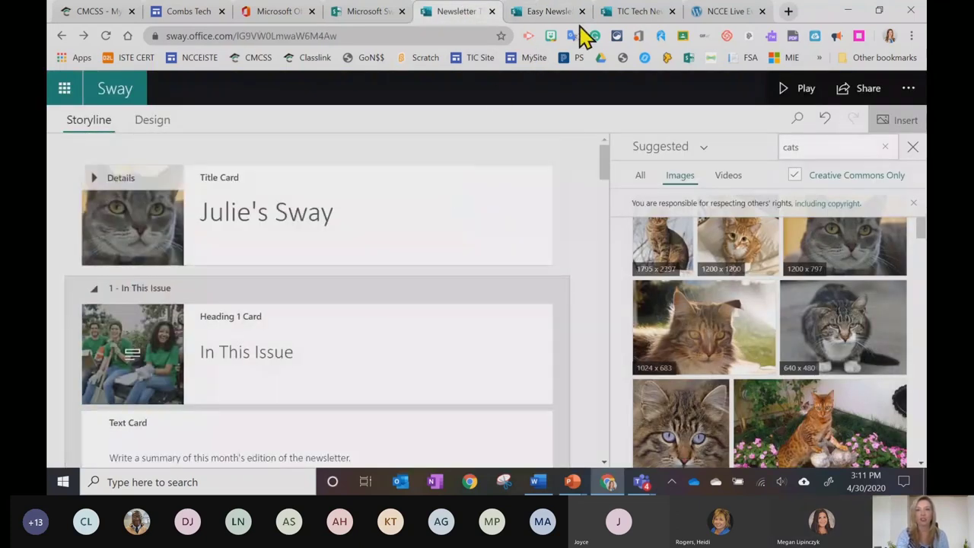
Switch to the TIC Tech News Sway, play it to preview from the title through "Time is on Your Side", and return to editing.
click(628, 20)
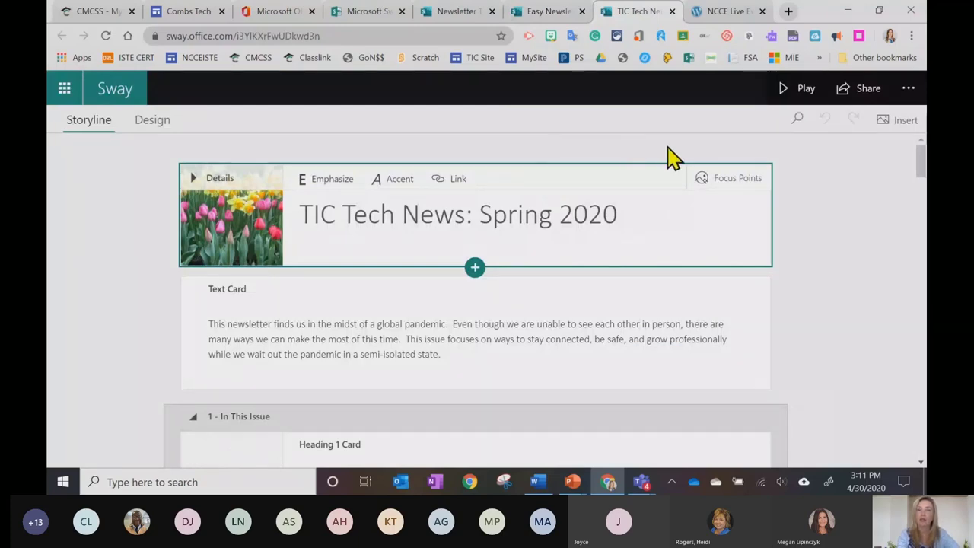
click(785, 89)
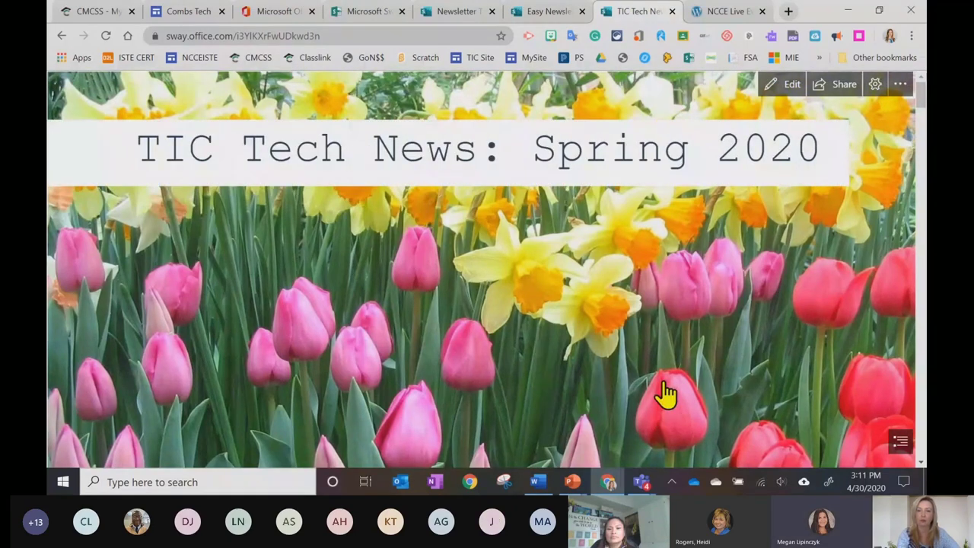
scroll(666, 393, down, 3)
scroll(667, 394, down, 5)
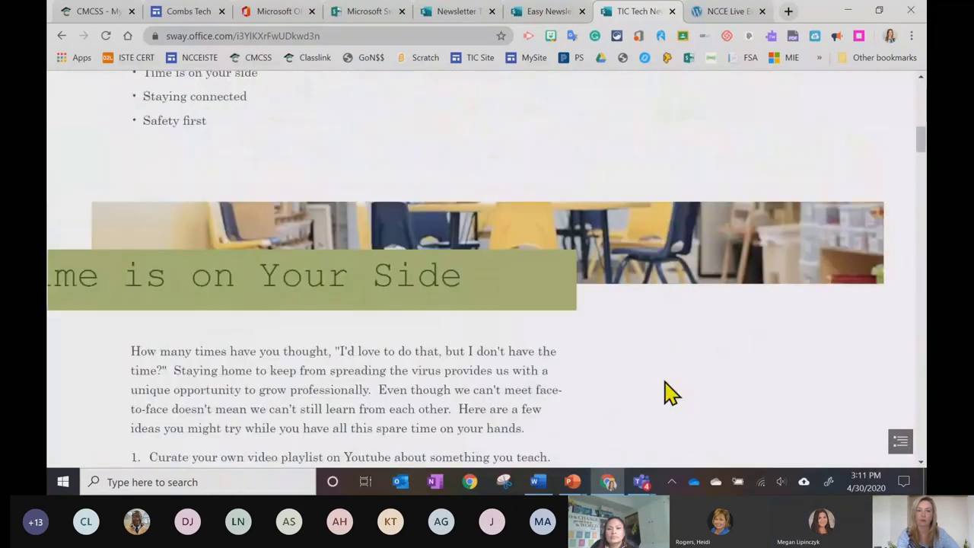
scroll(666, 393, down, 2)
scroll(663, 391, up, 5)
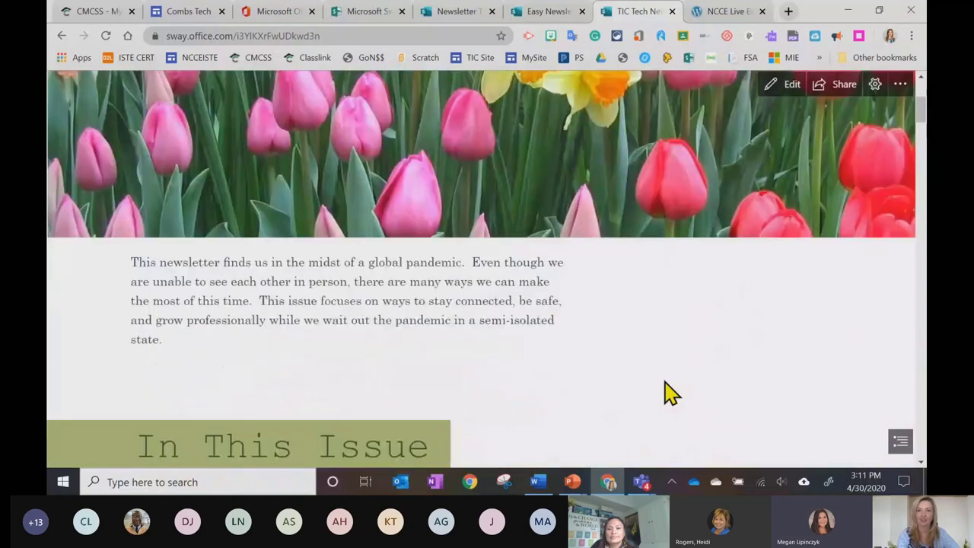
scroll(737, 215, up, 3)
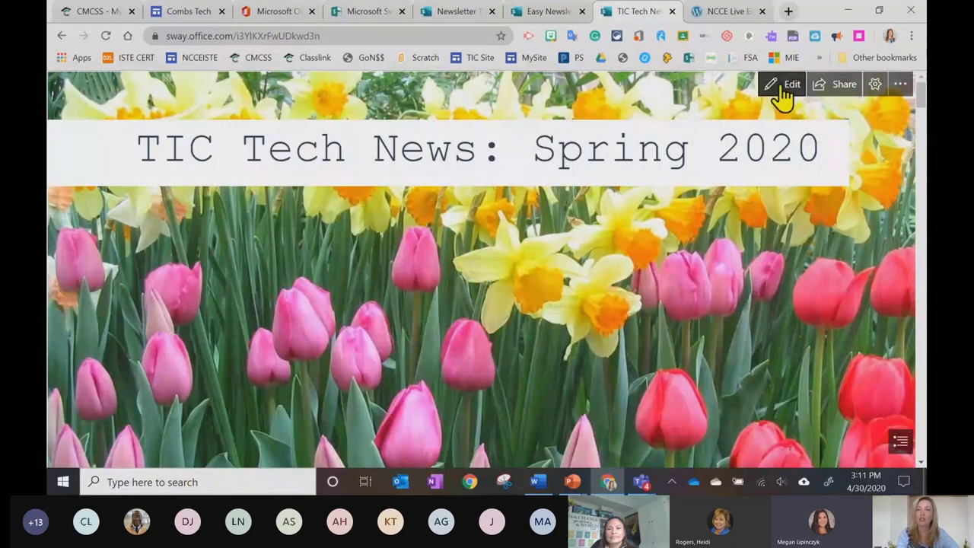
click(783, 92)
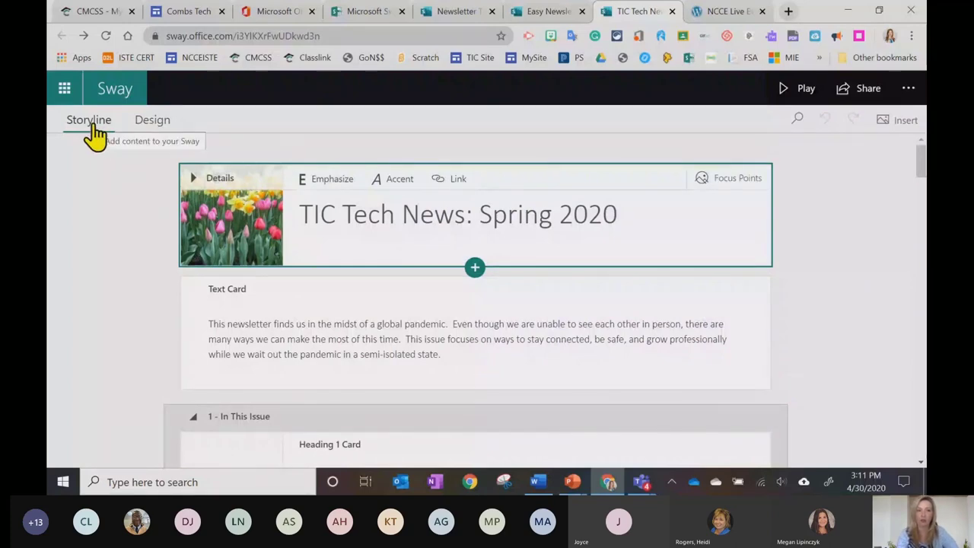
Open the design styles for the TIC Tech News Sway and review the styling options and the newsletter's vertical layout.
click(152, 123)
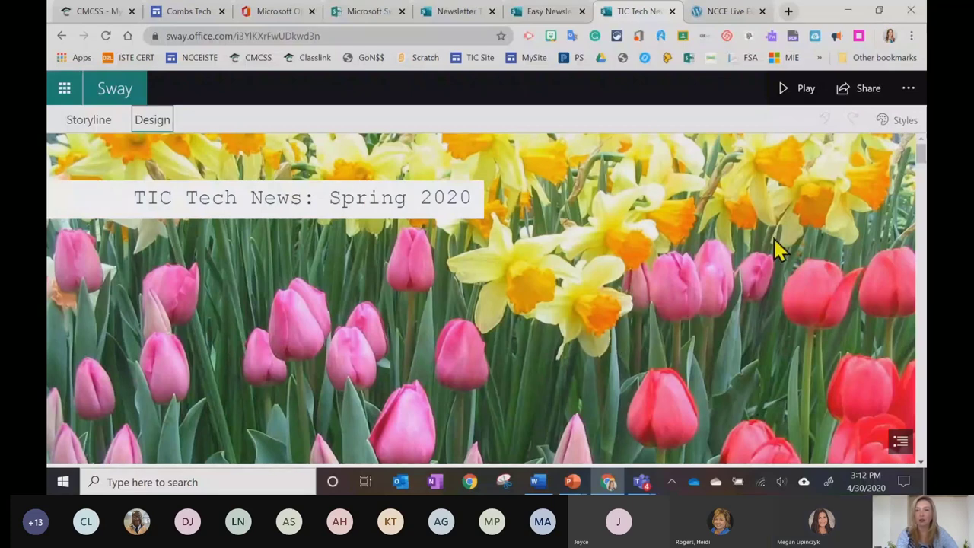
click(887, 126)
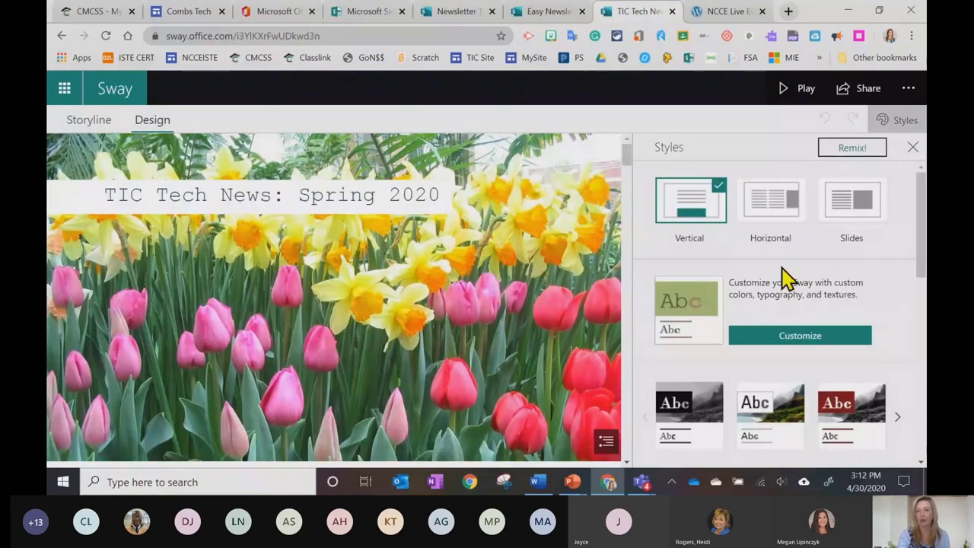
scroll(814, 334, down, 2)
scroll(819, 342, up, 2)
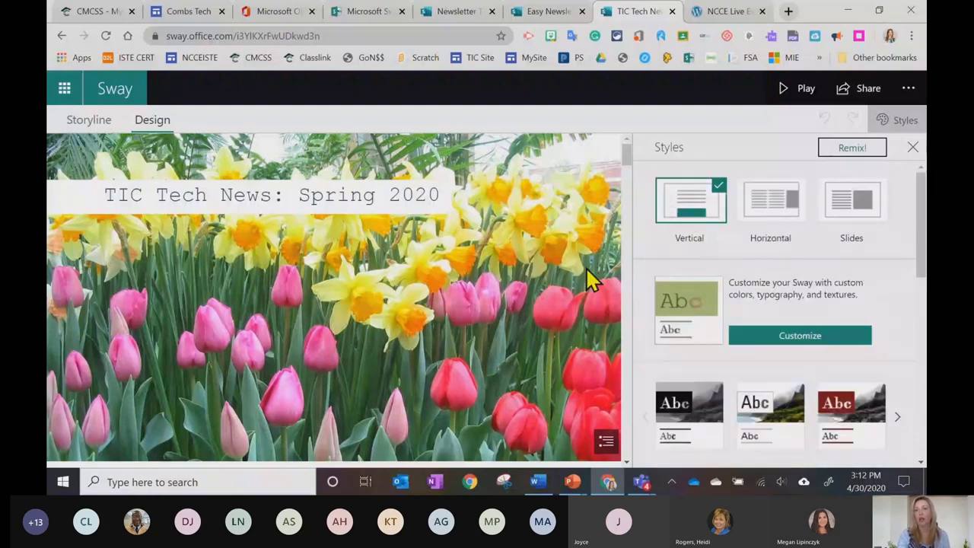
scroll(541, 266, down, 5)
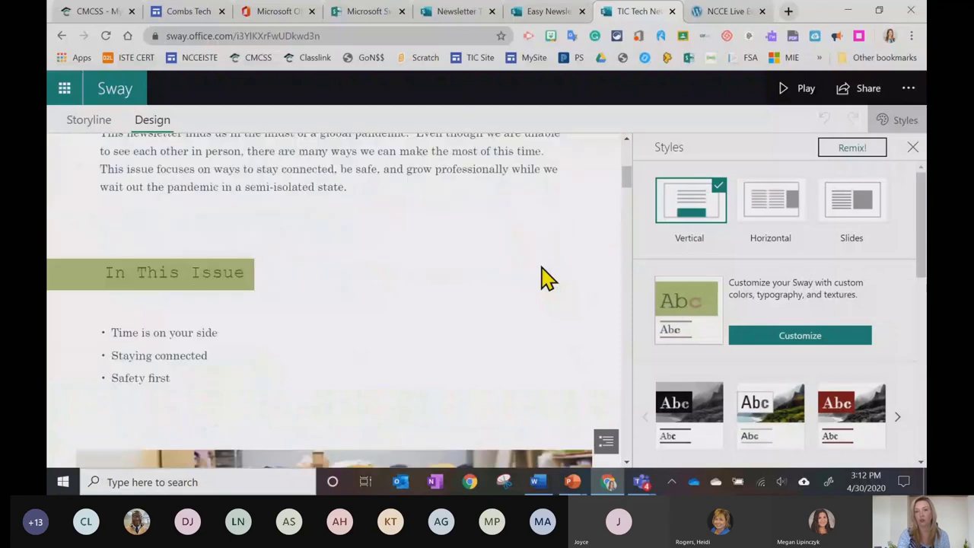
scroll(541, 267, up, 5)
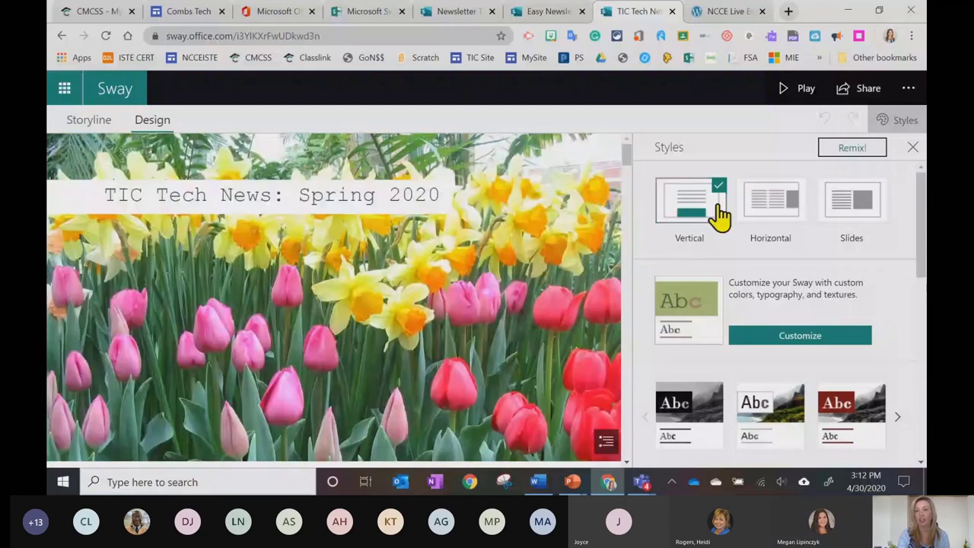
Try the Horizontal and Slides layouts, moving through the newsletter in each, and set the layout back to Vertical.
click(764, 205)
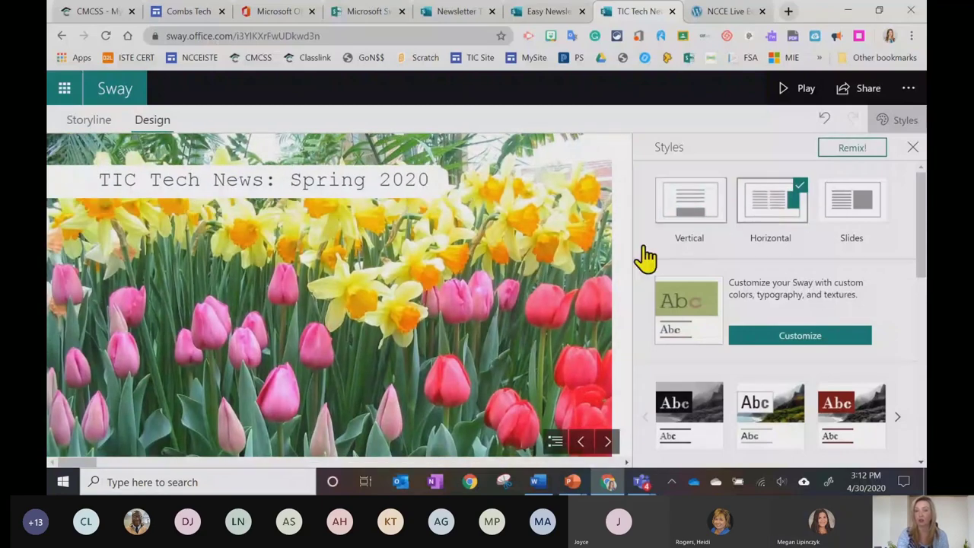
scroll(470, 328, down, 5)
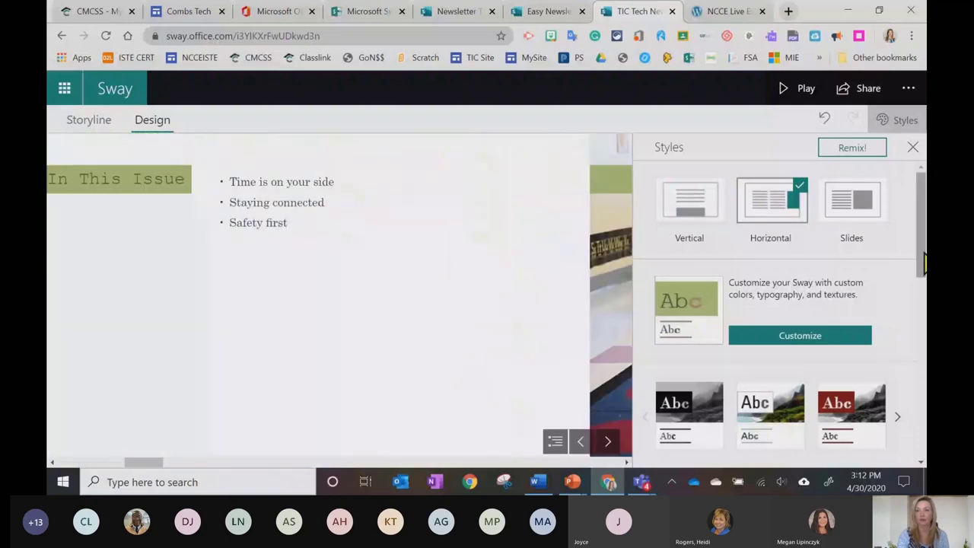
click(846, 209)
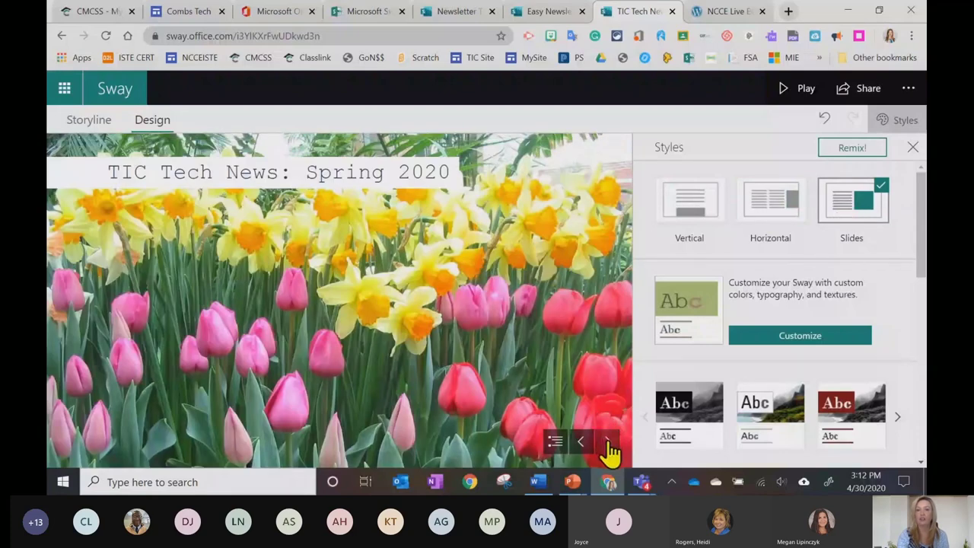
click(608, 441)
click(608, 442)
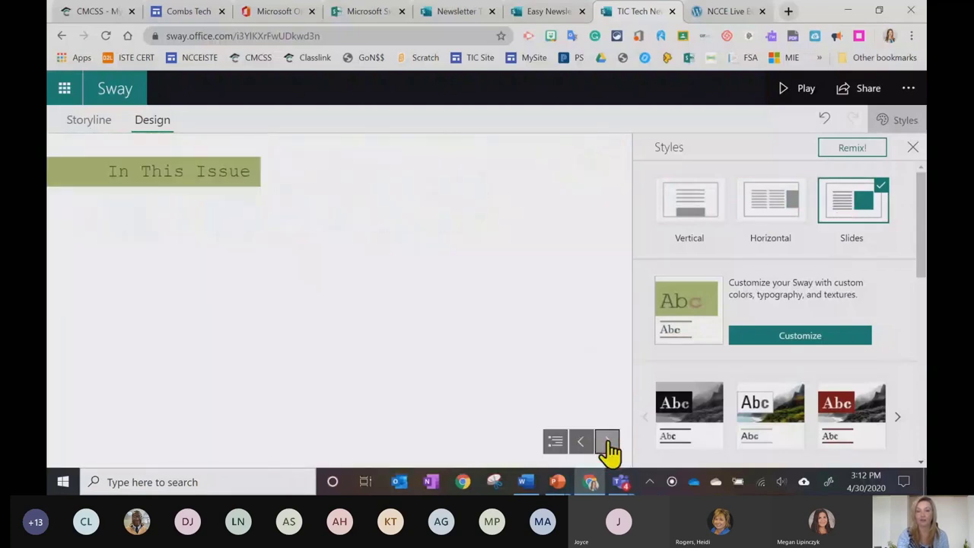
click(581, 441)
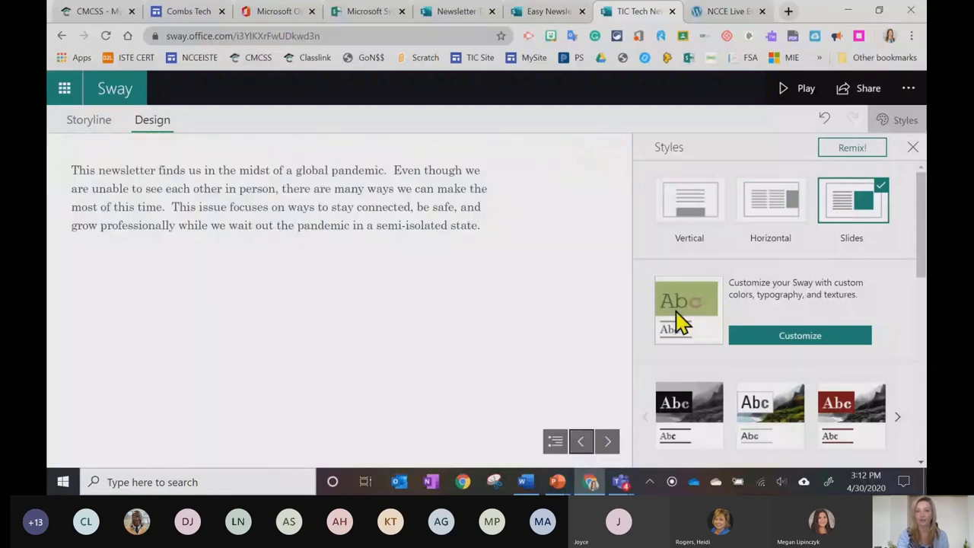
click(699, 215)
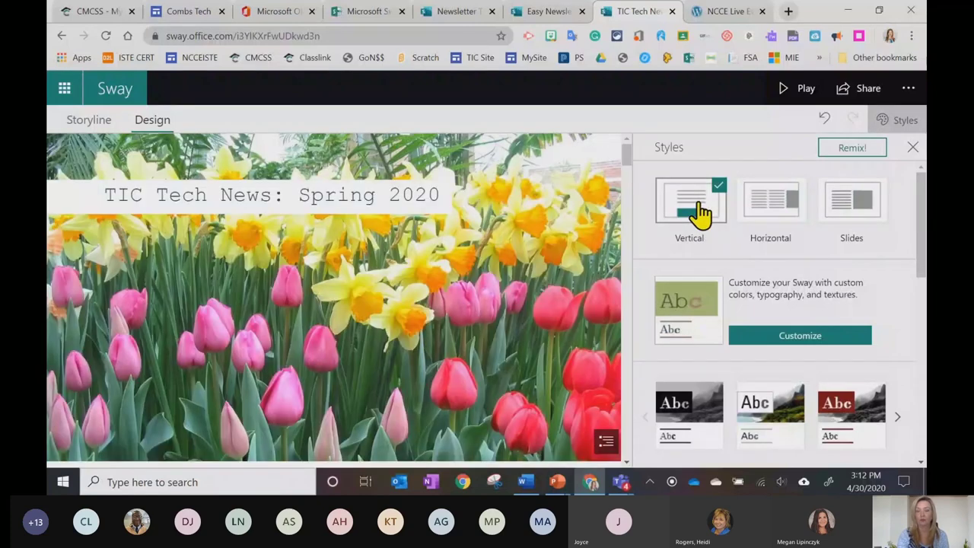
Try the handwritten style with a crisscross-line background and the serif style with a grey floral background, checking the newsletter sections in each.
scroll(895, 385, down, 4)
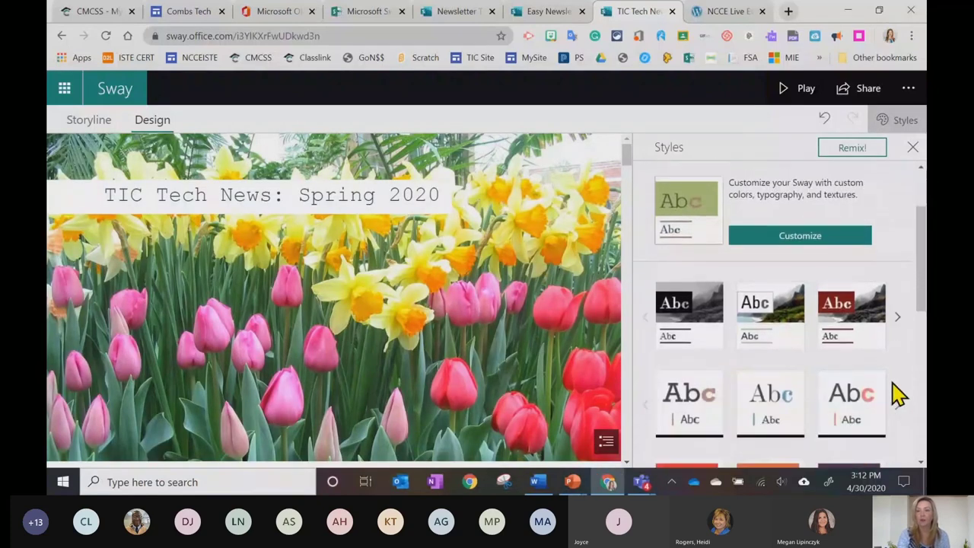
scroll(895, 393, down, 1)
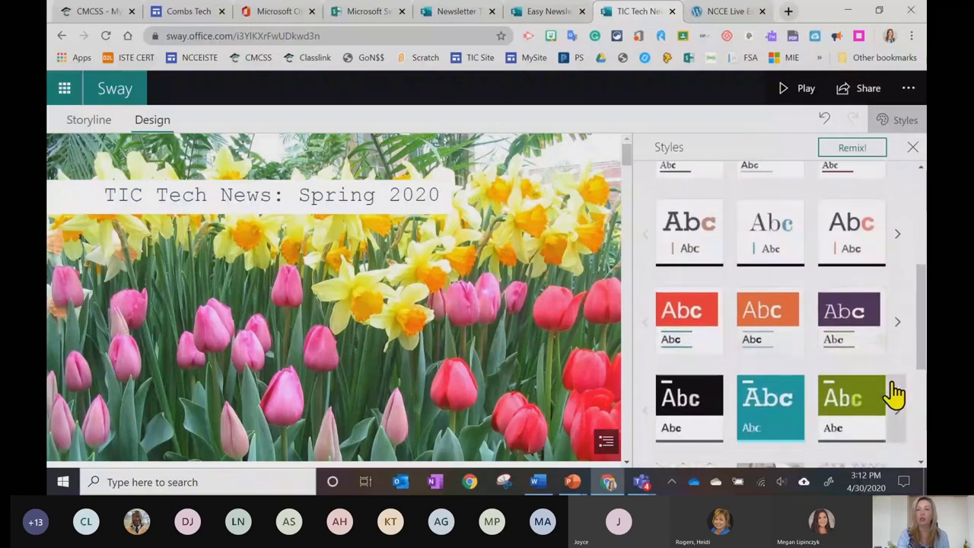
scroll(869, 427, down, 1)
click(858, 423)
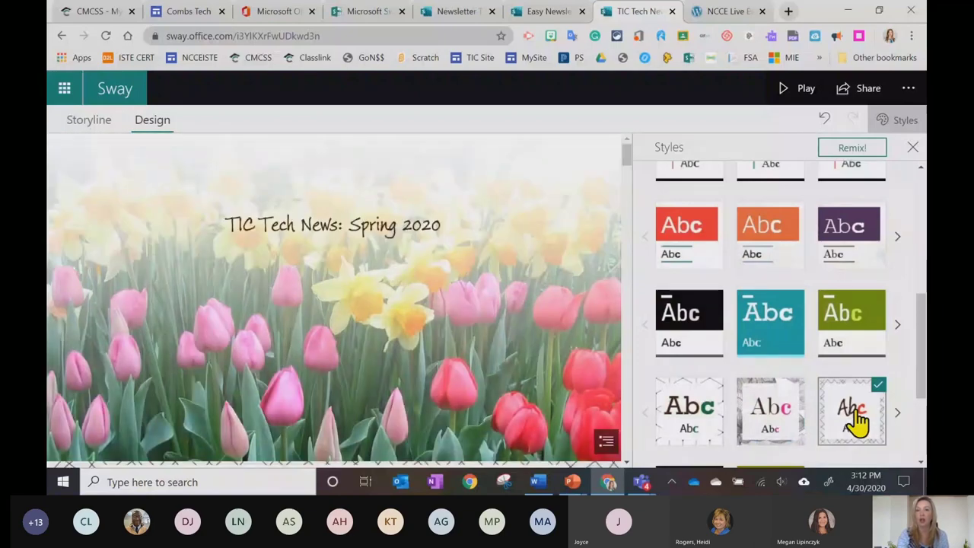
scroll(503, 356, down, 1)
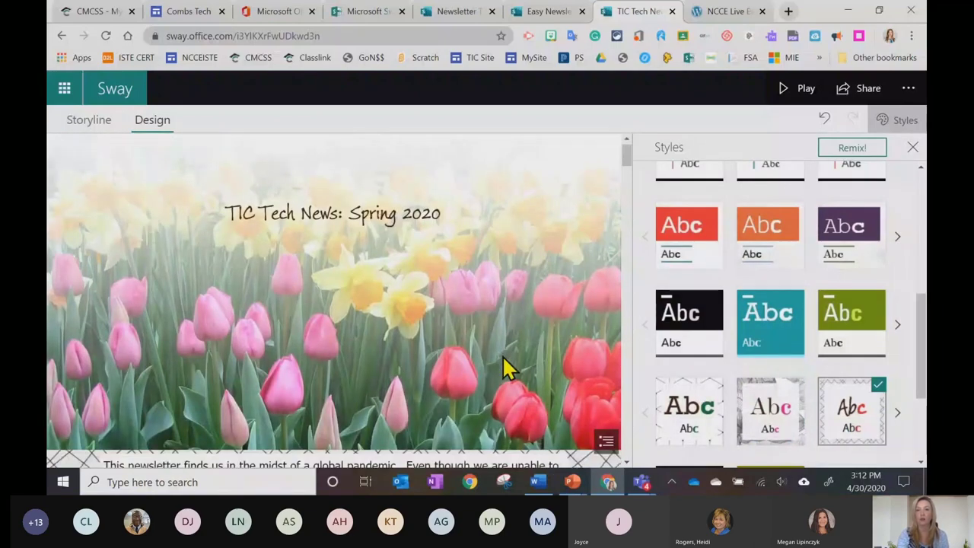
scroll(502, 355, down, 5)
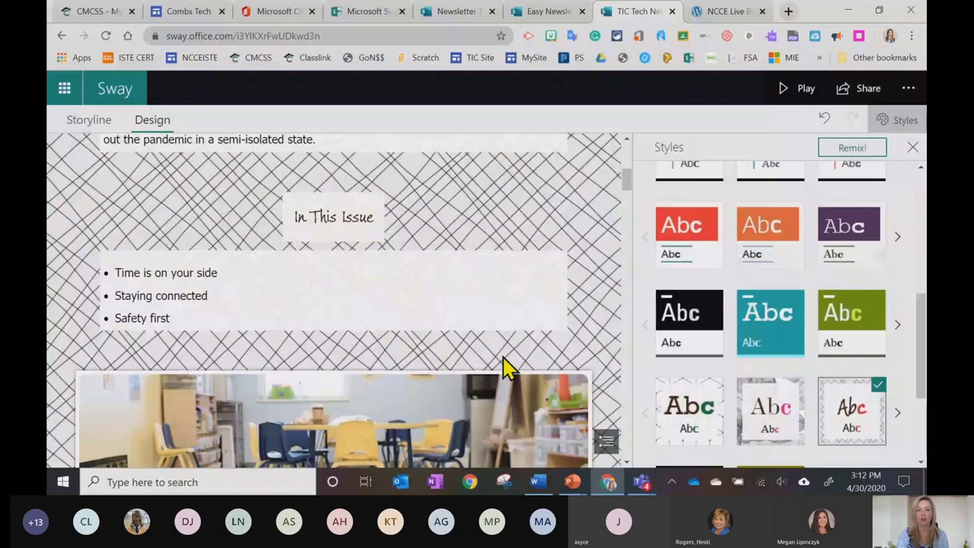
scroll(508, 368, down, 5)
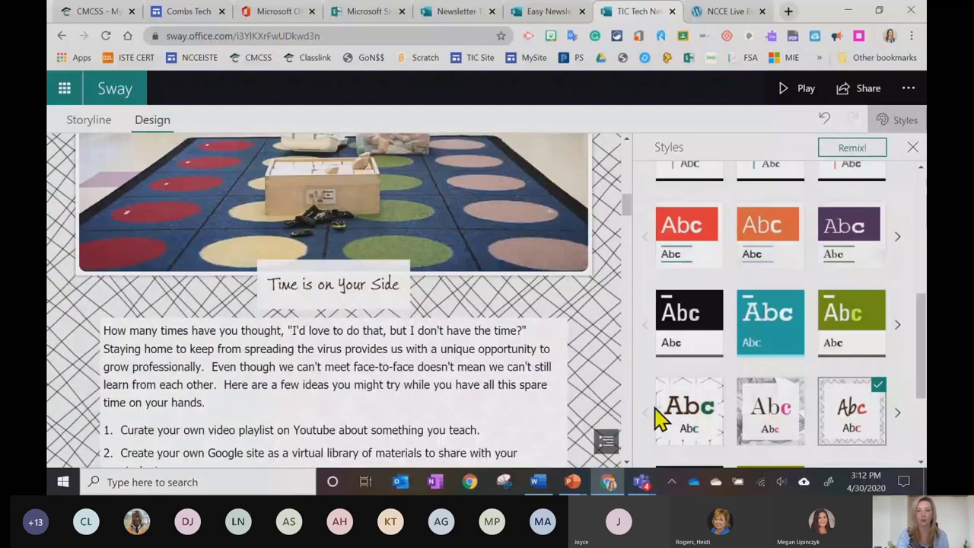
click(770, 422)
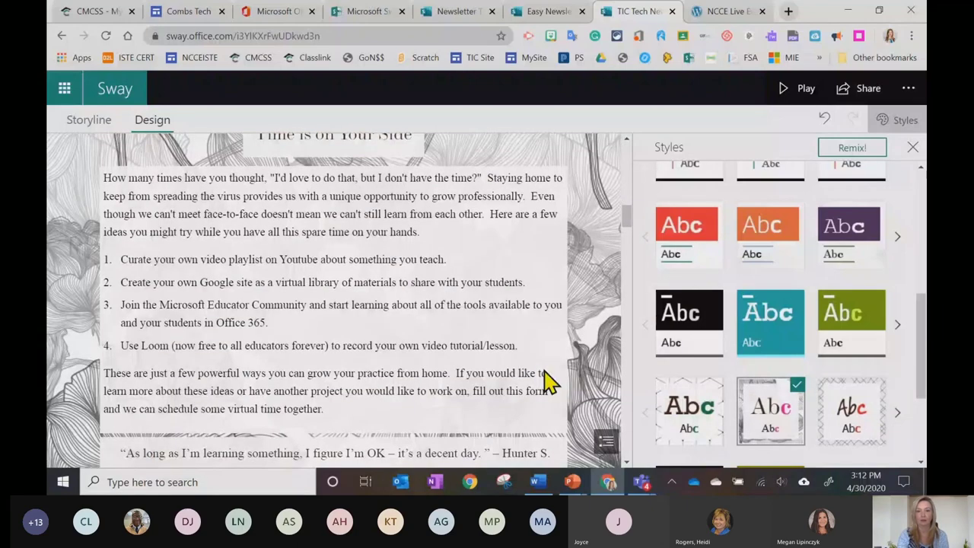
scroll(547, 381, down, 1)
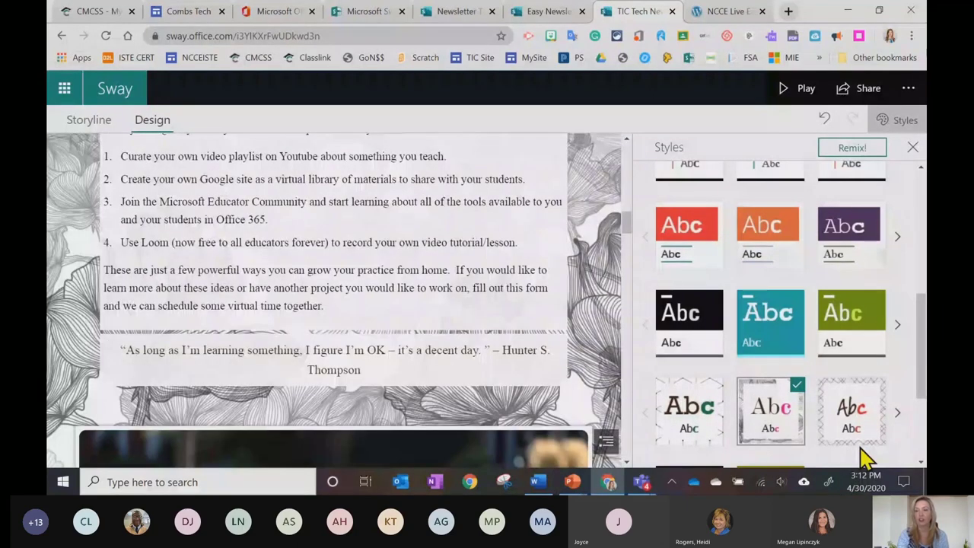
Apply the pink carousel-themed style with the black cat and ornate lettering, and check it on the newsletter's text and title.
scroll(865, 456, down, 2)
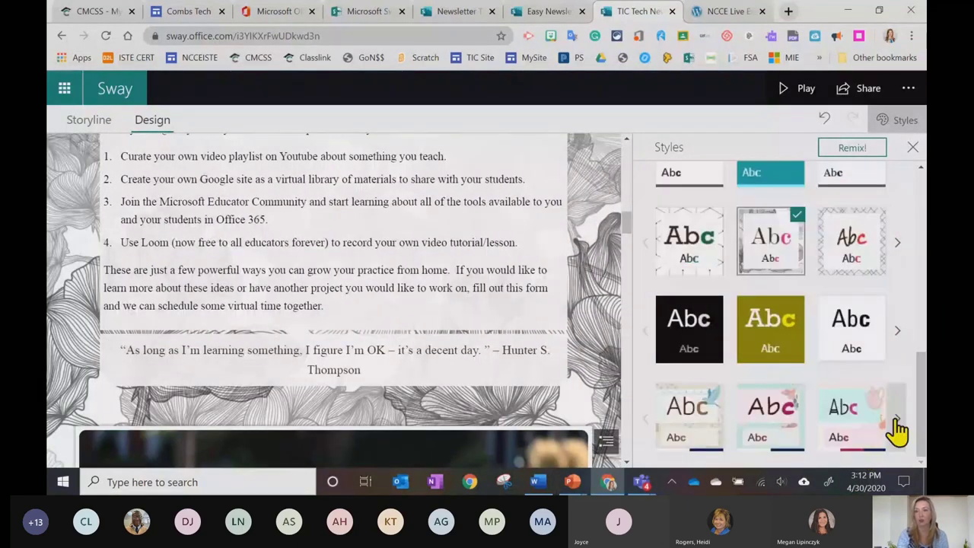
click(896, 420)
click(842, 426)
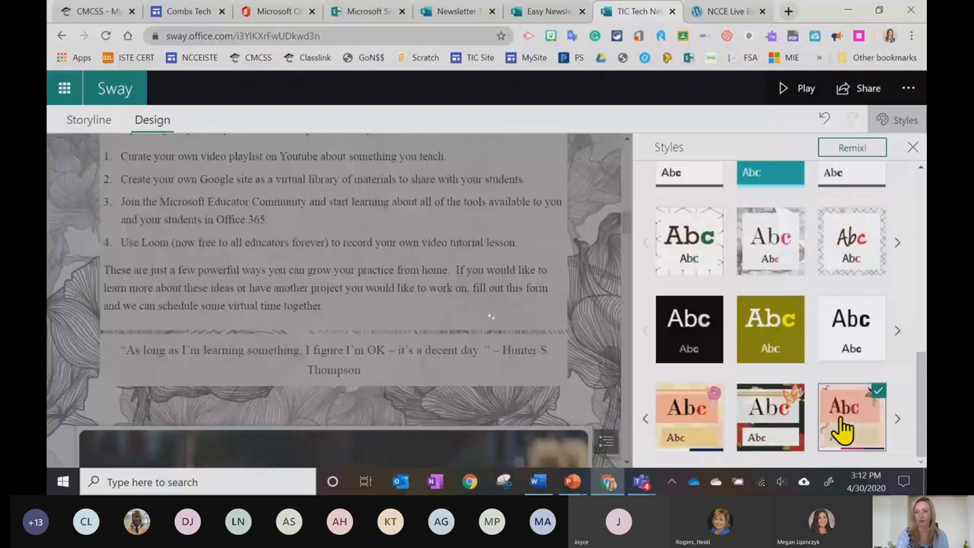
scroll(471, 373, down, 1)
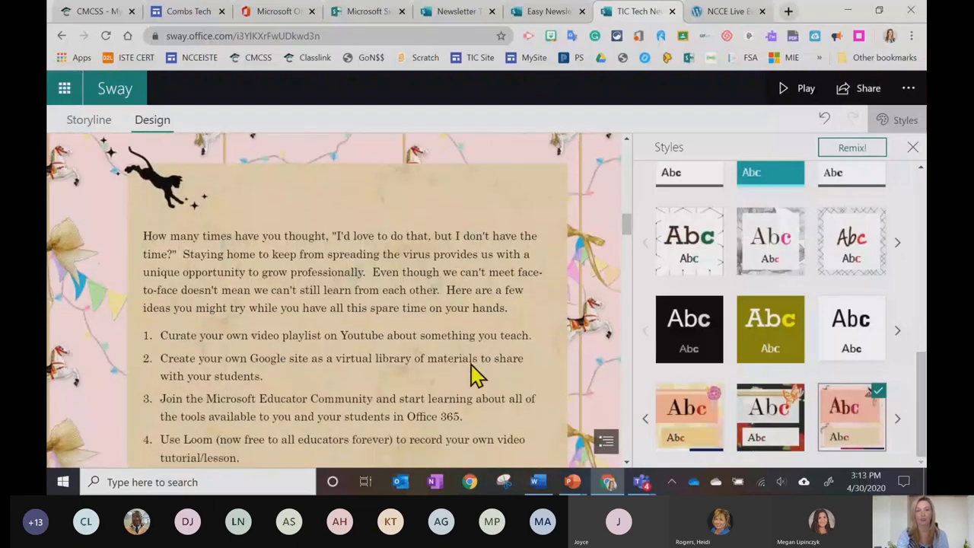
scroll(471, 373, up, 5)
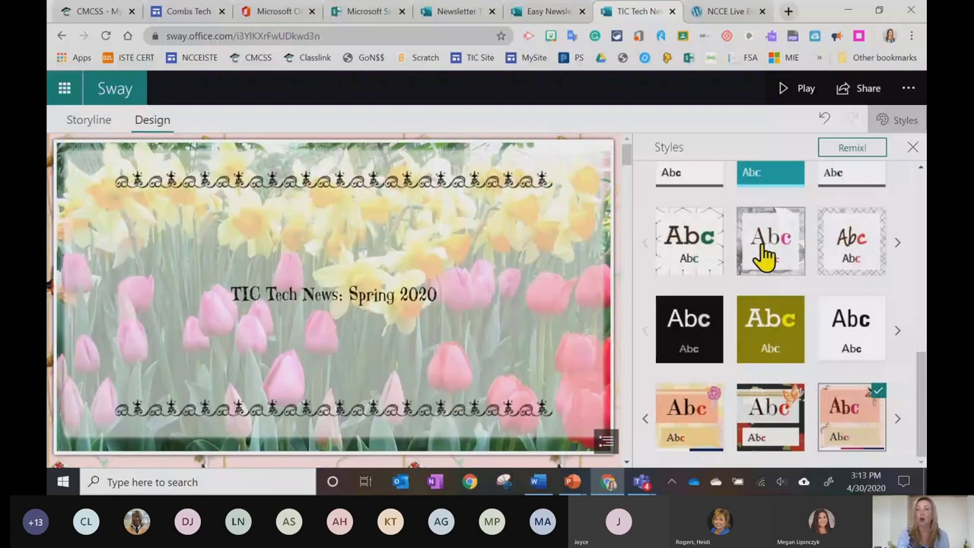
scroll(761, 346, up, 5)
scroll(763, 352, up, 5)
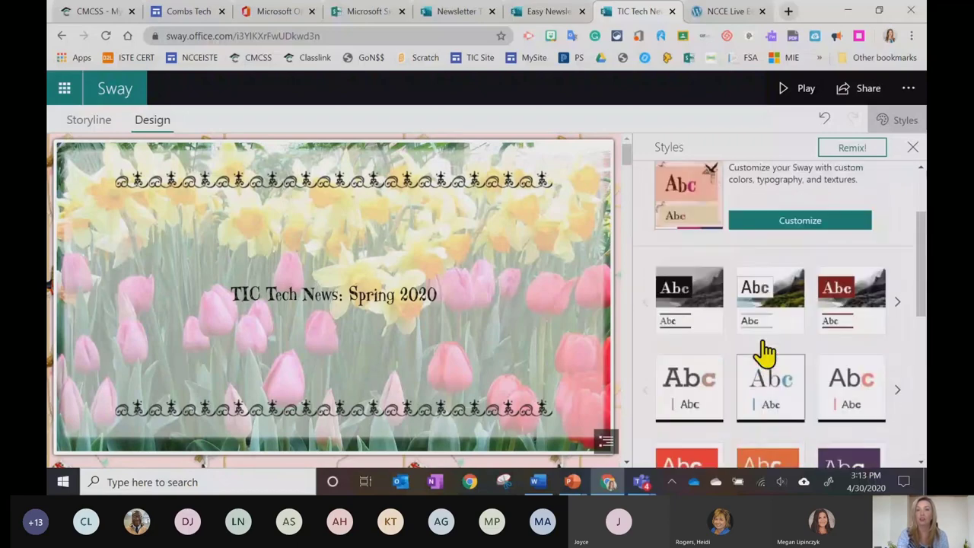
Remix the newsletter's design once and review the title, In This Issue and article sections in the new style.
click(851, 149)
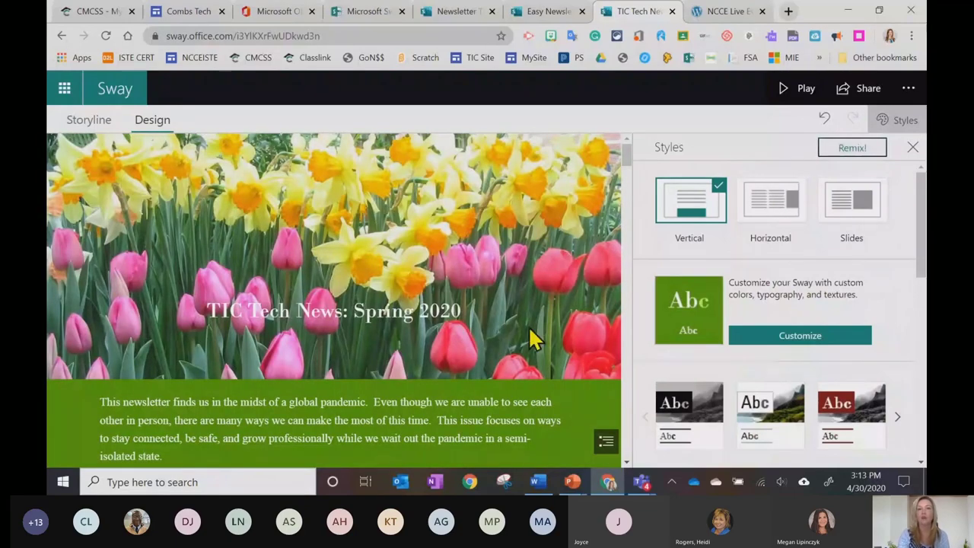
scroll(528, 337, down, 2)
scroll(533, 338, down, 8)
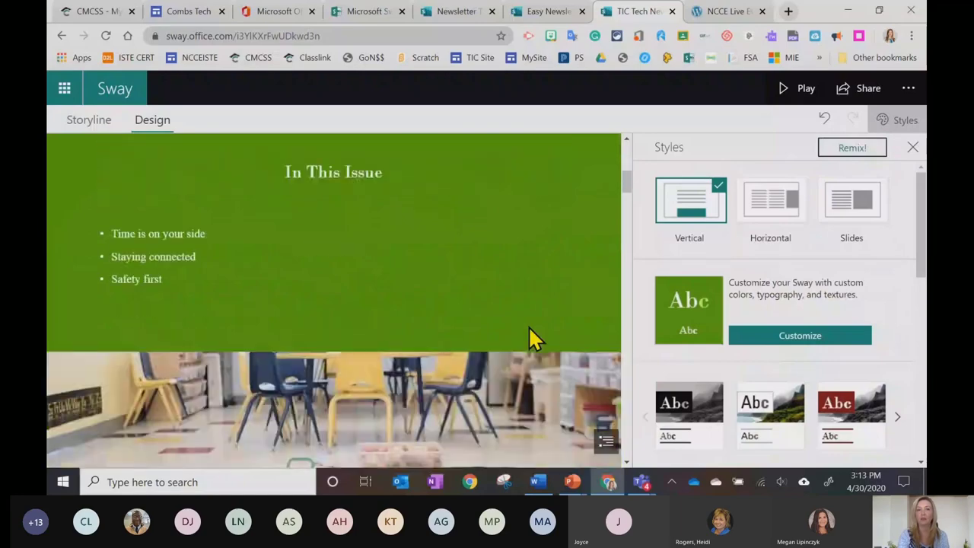
scroll(533, 338, down, 4)
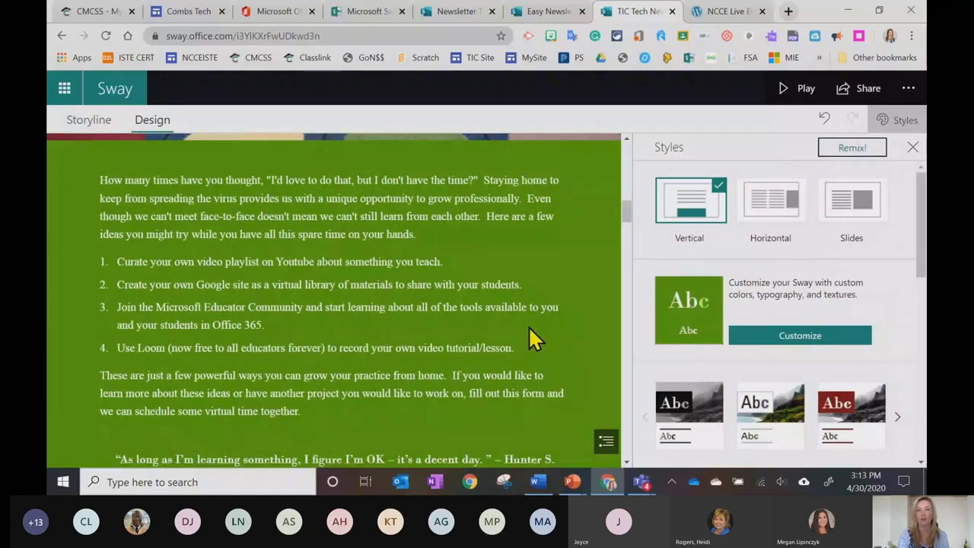
scroll(533, 339, up, 15)
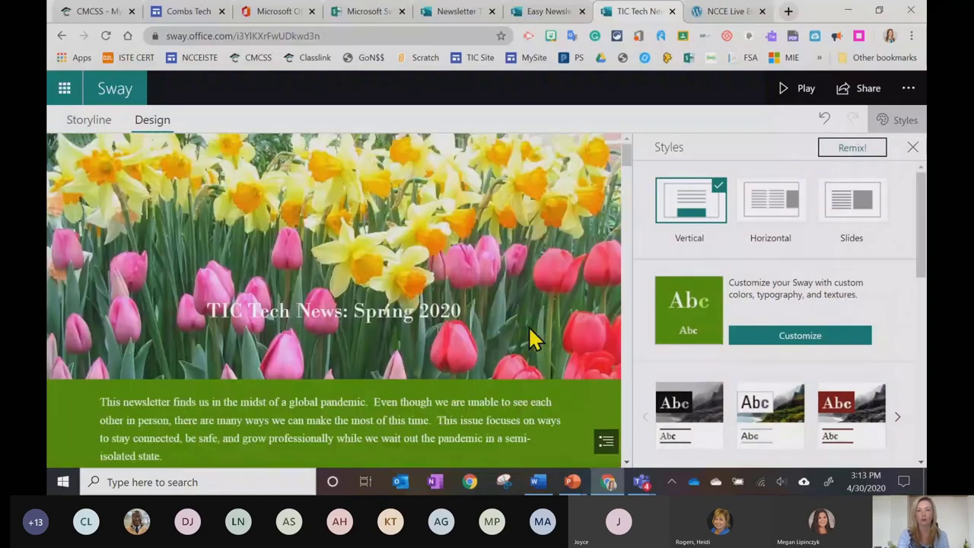
Remix the newsletter's design two more times and undo both remixes.
click(852, 156)
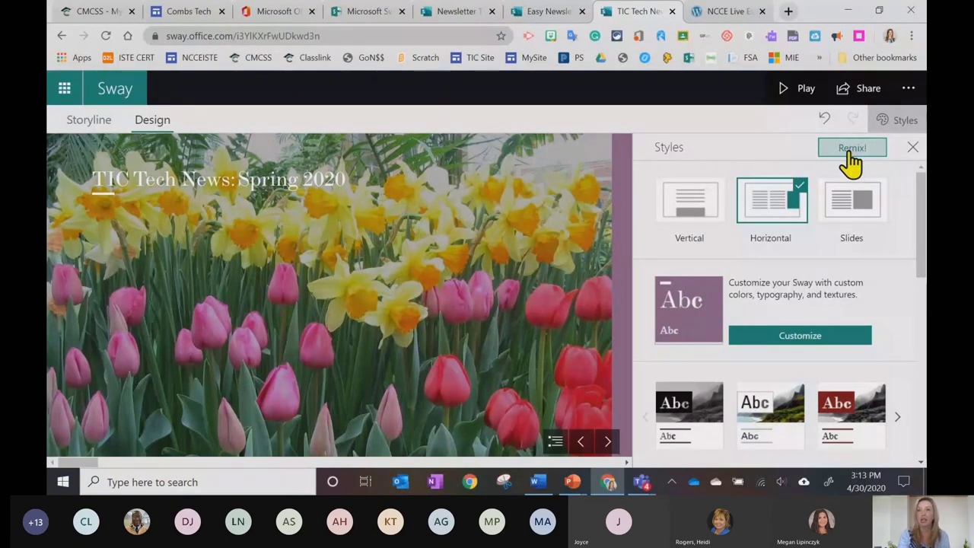
click(851, 160)
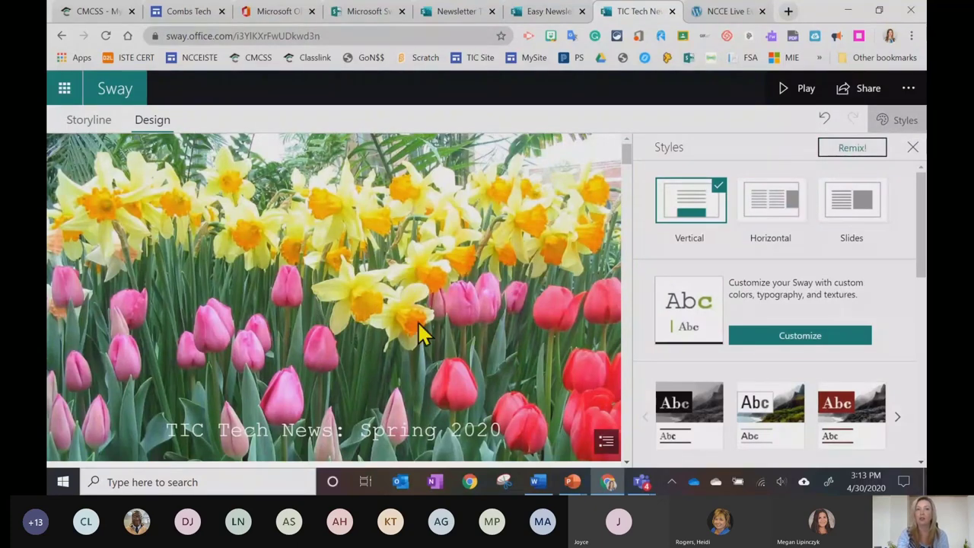
click(825, 119)
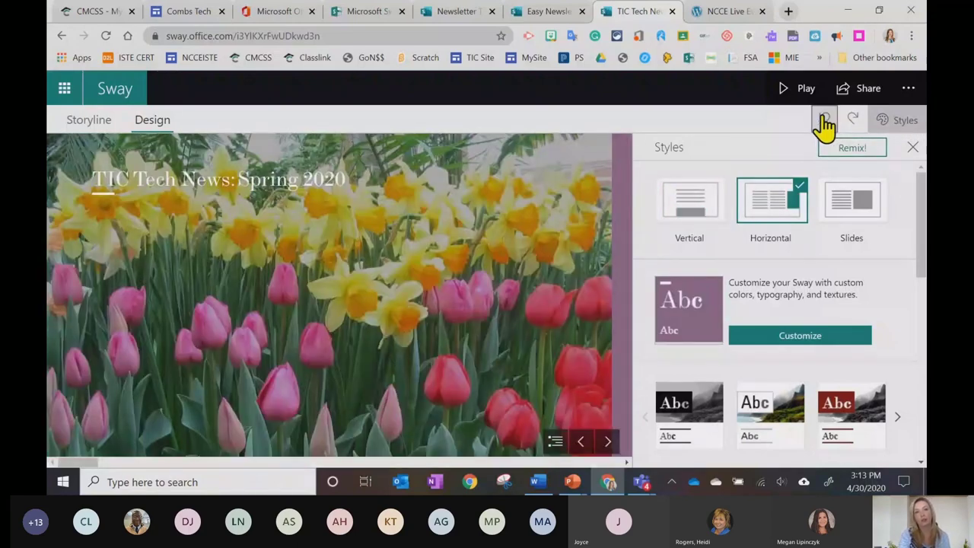
click(824, 122)
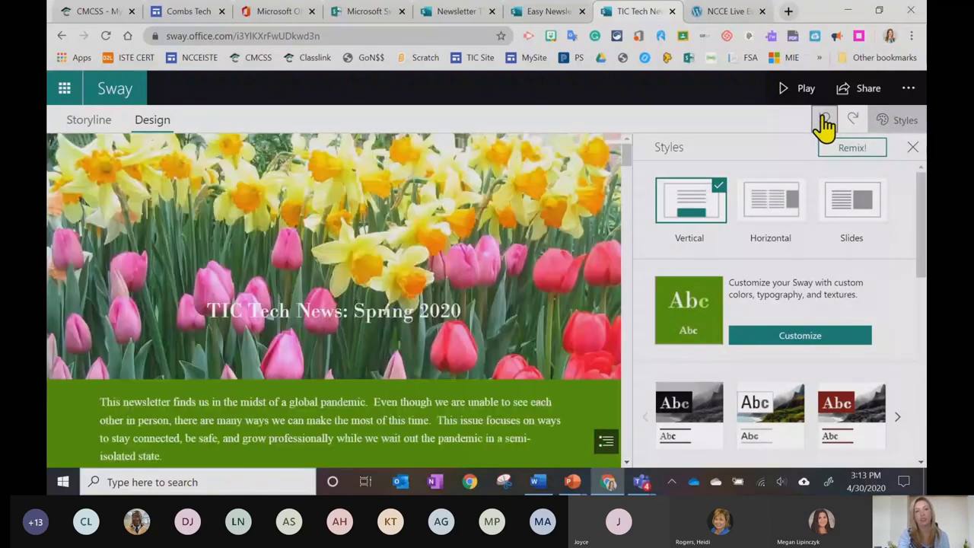
Play the newsletter and look through it from the title to the Hunter S. Thompson quote and back.
click(791, 92)
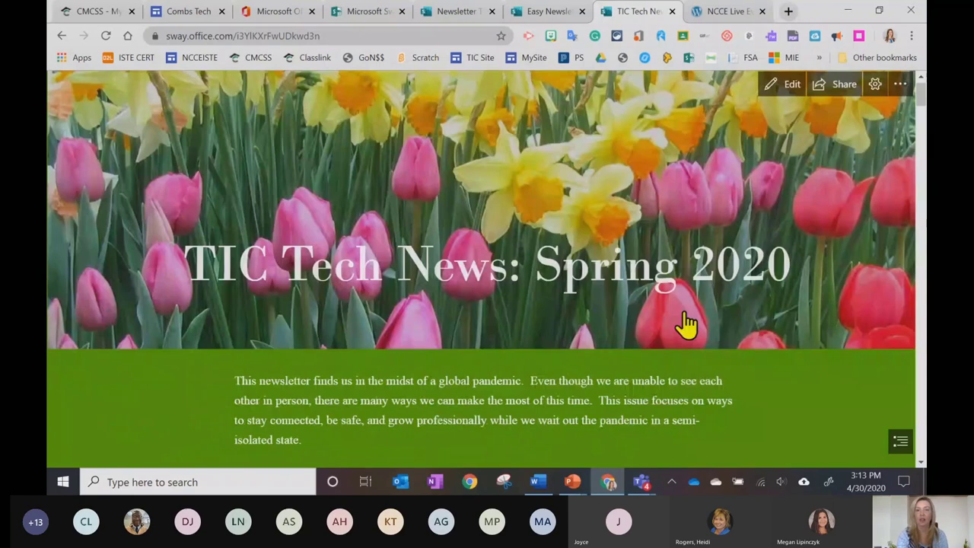
scroll(683, 312, down, 5)
scroll(684, 311, down, 5)
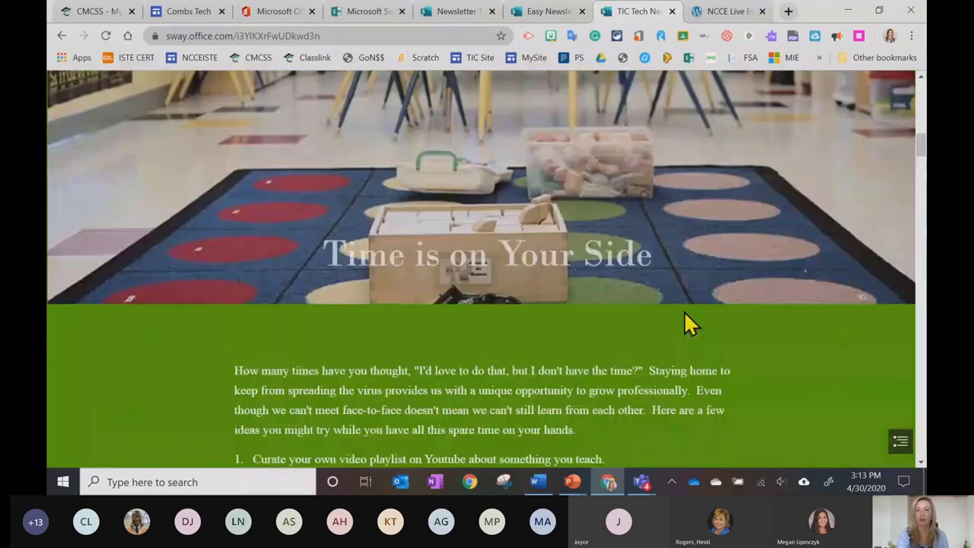
scroll(684, 314, down, 5)
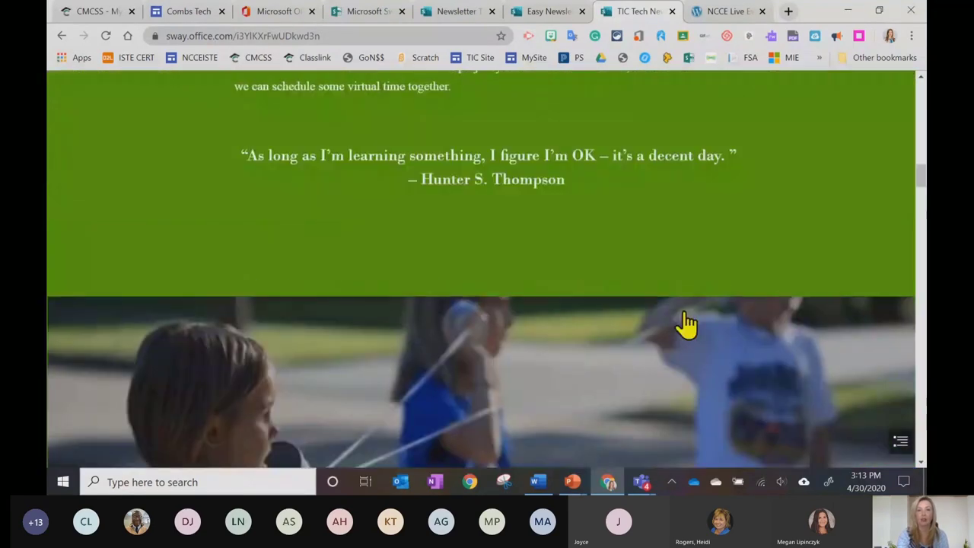
scroll(684, 313, up, 15)
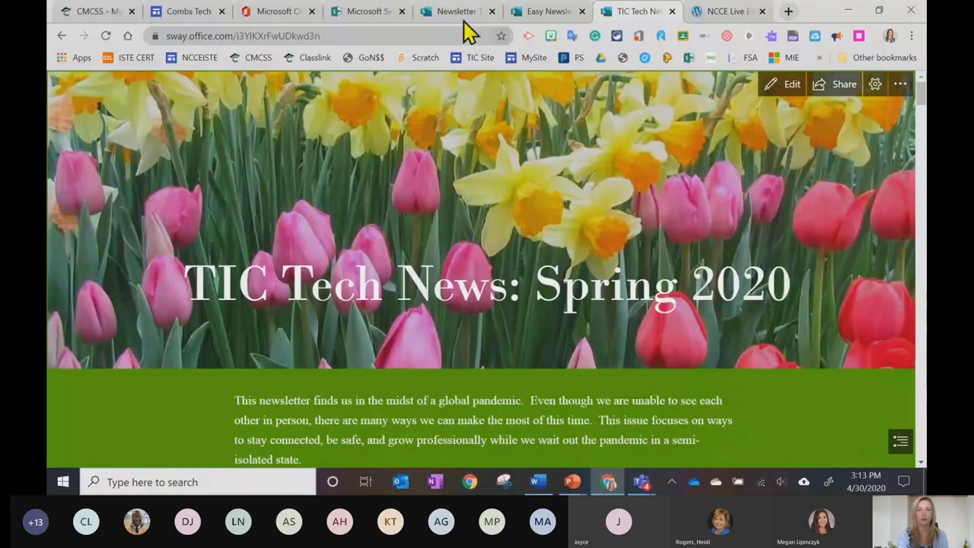
Look at the Easy Newsletters presentation's Ways to Share slide and return to editing the TIC Tech News storyline.
click(533, 13)
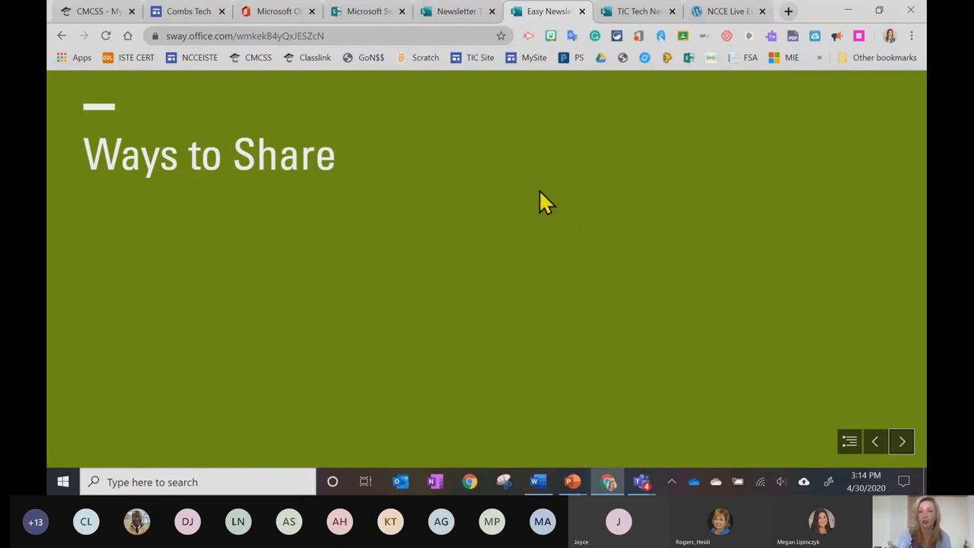
click(637, 11)
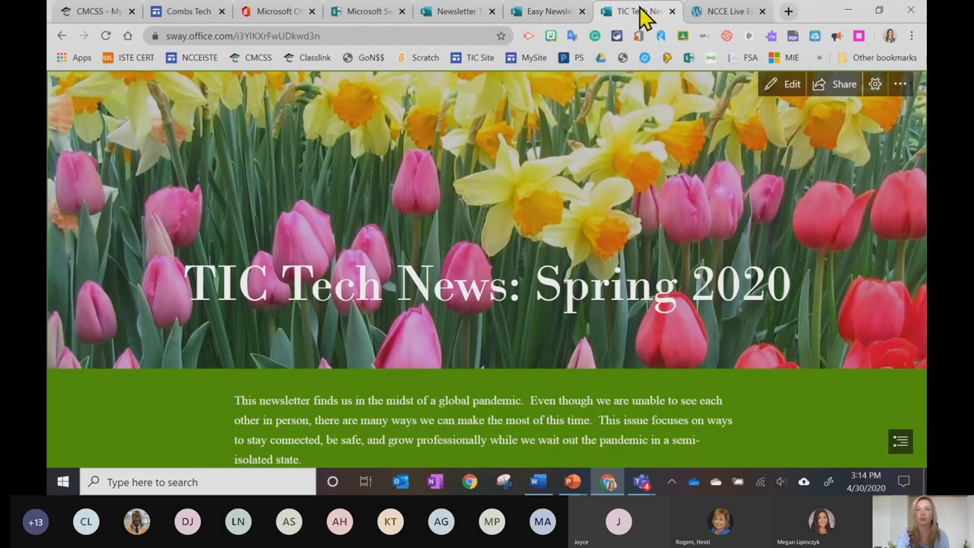
click(774, 86)
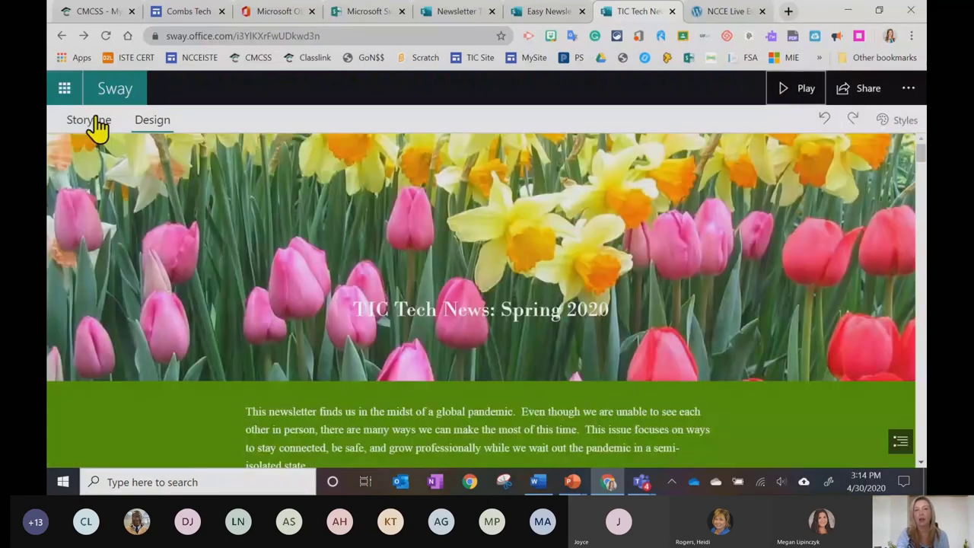
click(96, 123)
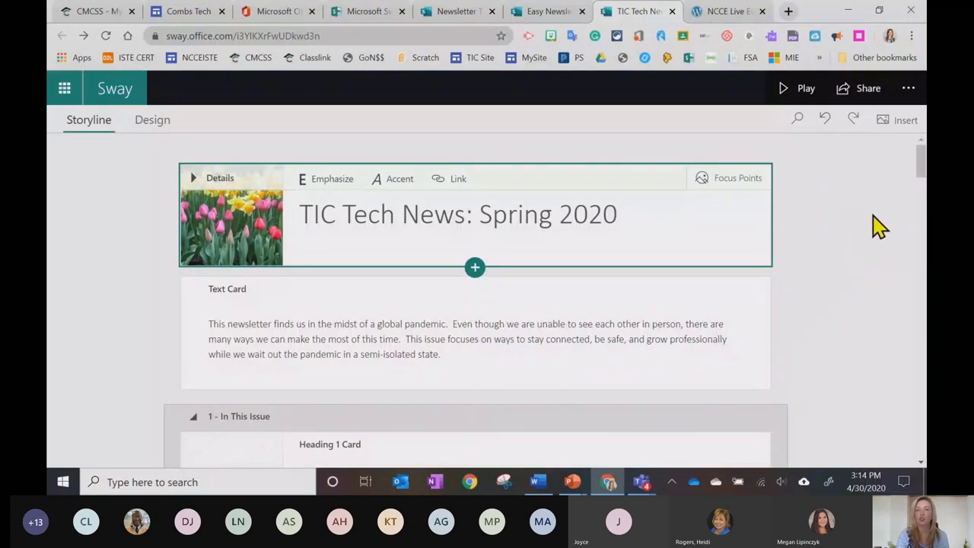
Review the sharing options for anyone with a link and preview the visual link without copying it.
click(845, 99)
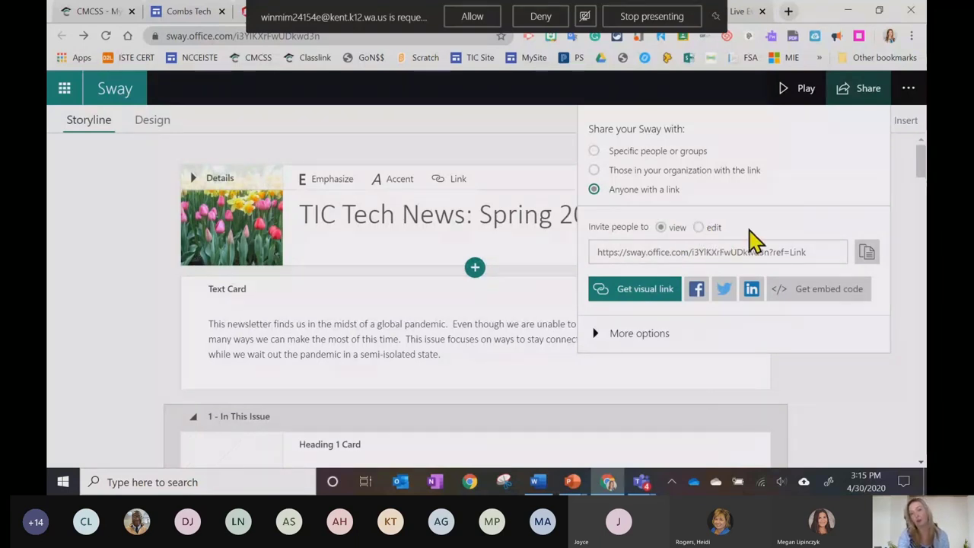
click(645, 298)
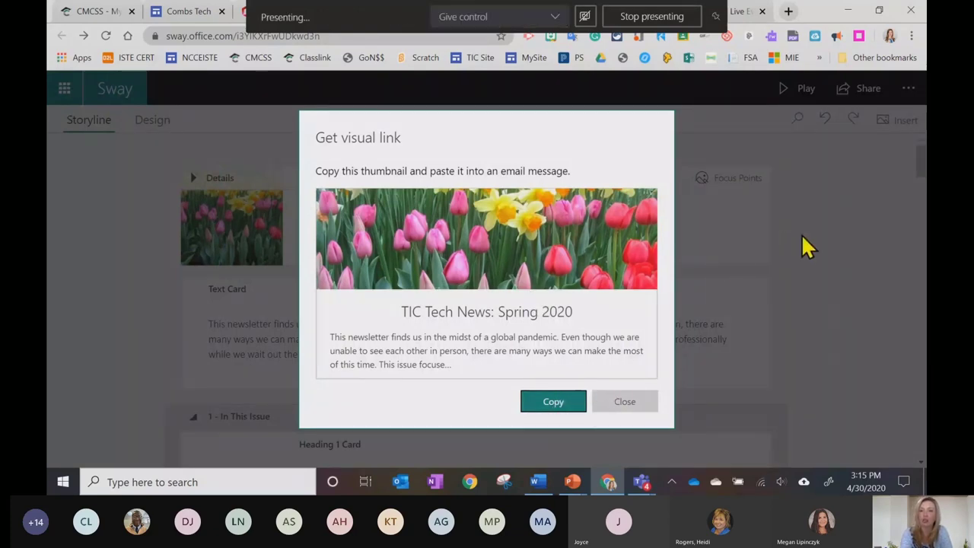
click(622, 404)
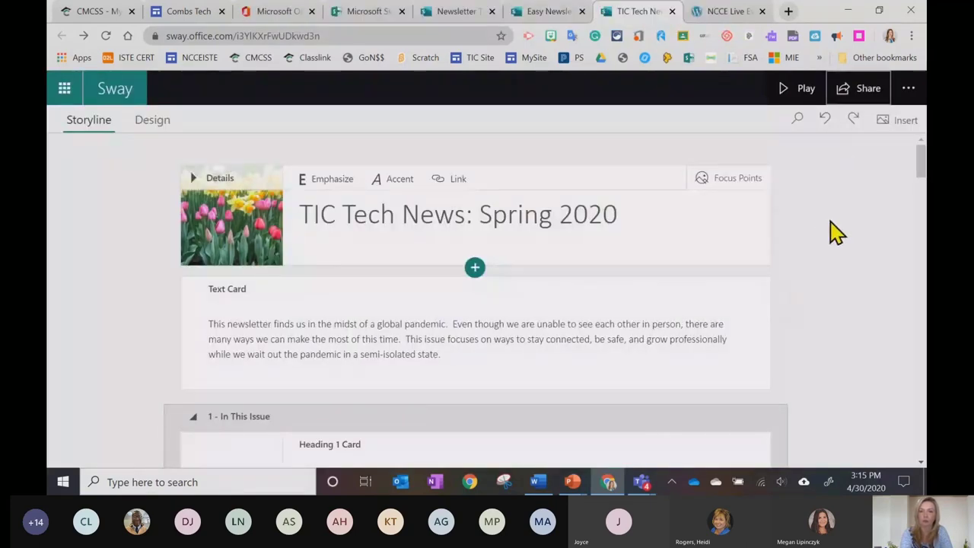
scroll(833, 232, down, 2)
scroll(829, 231, up, 2)
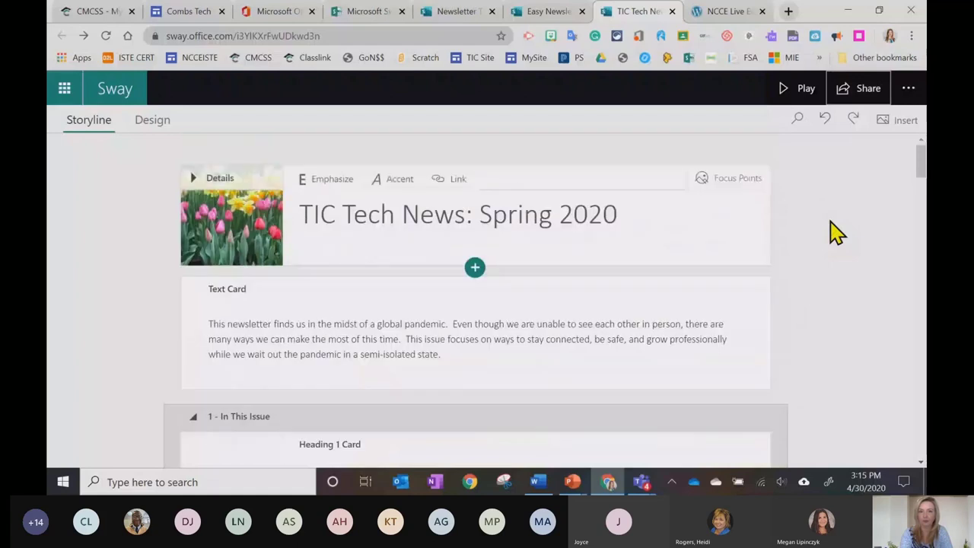
Show the Sway's additional options, then switch to Word to review the TIC Tech News: Winter 2020 newsletter and return to Sway.
click(910, 92)
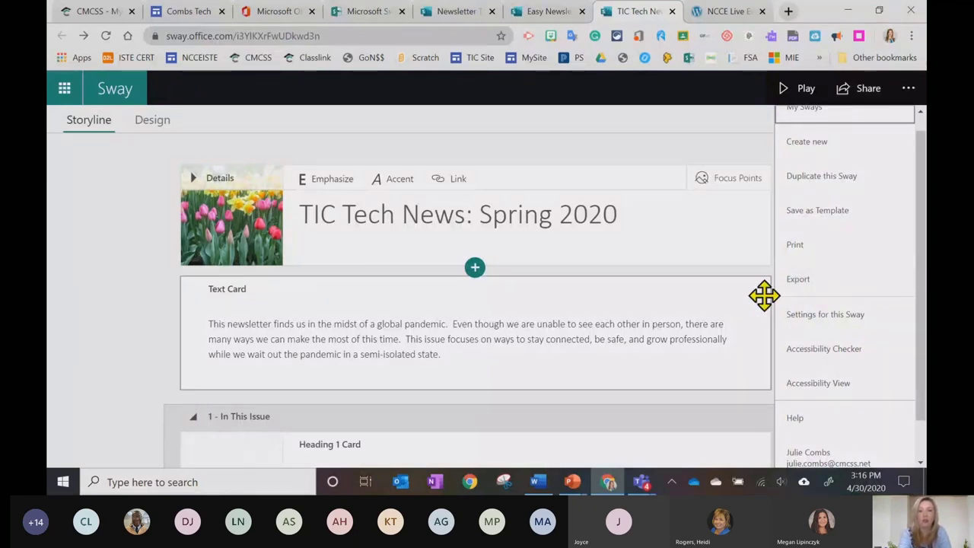
click(537, 482)
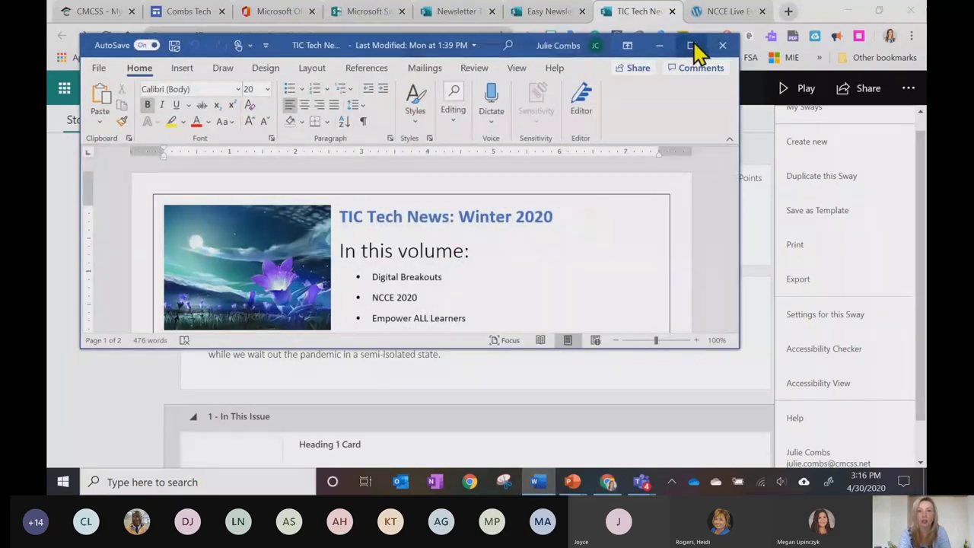
click(689, 45)
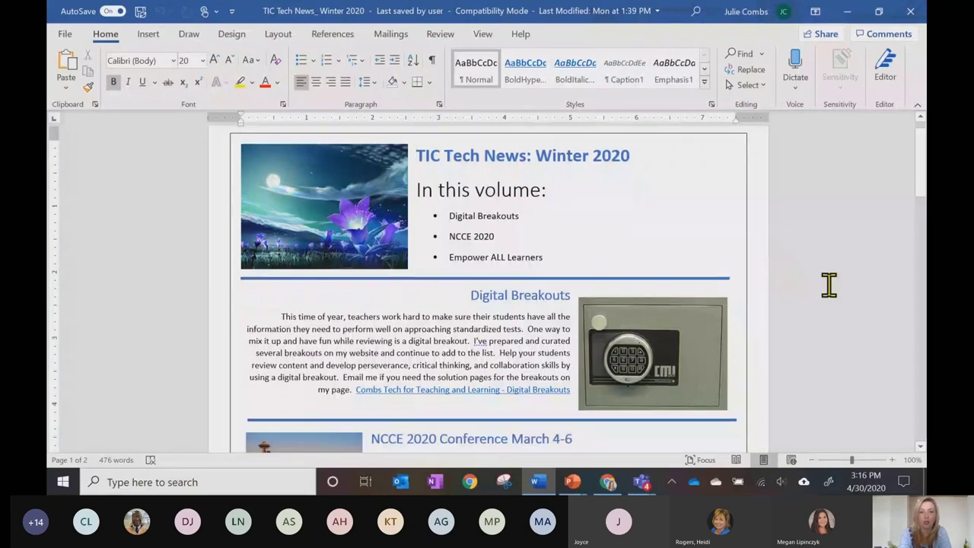
scroll(828, 284, down, 5)
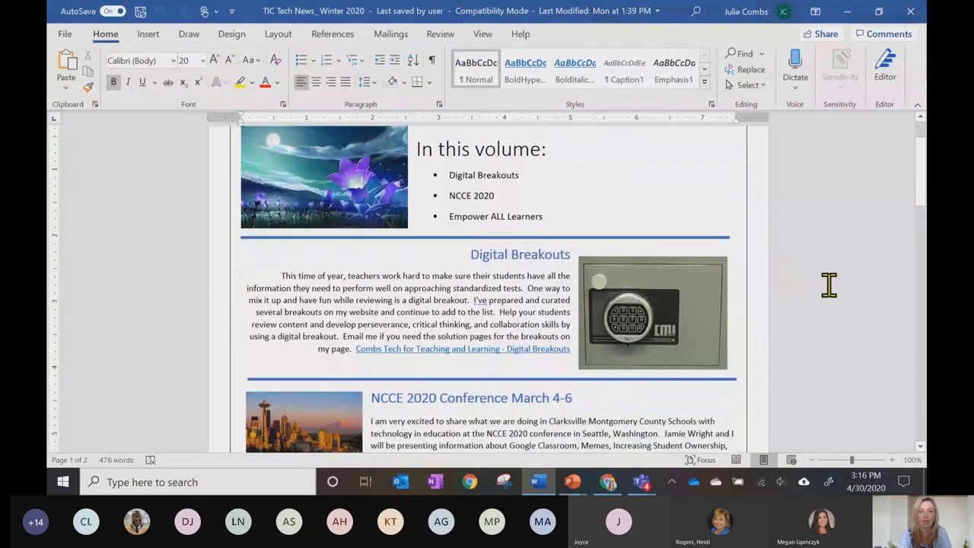
scroll(829, 284, down, 7)
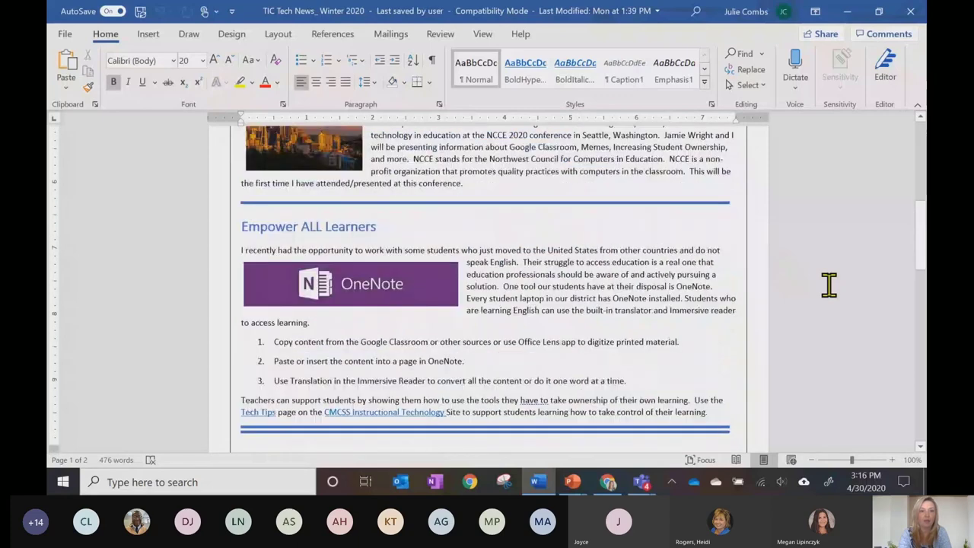
scroll(828, 284, up, 12)
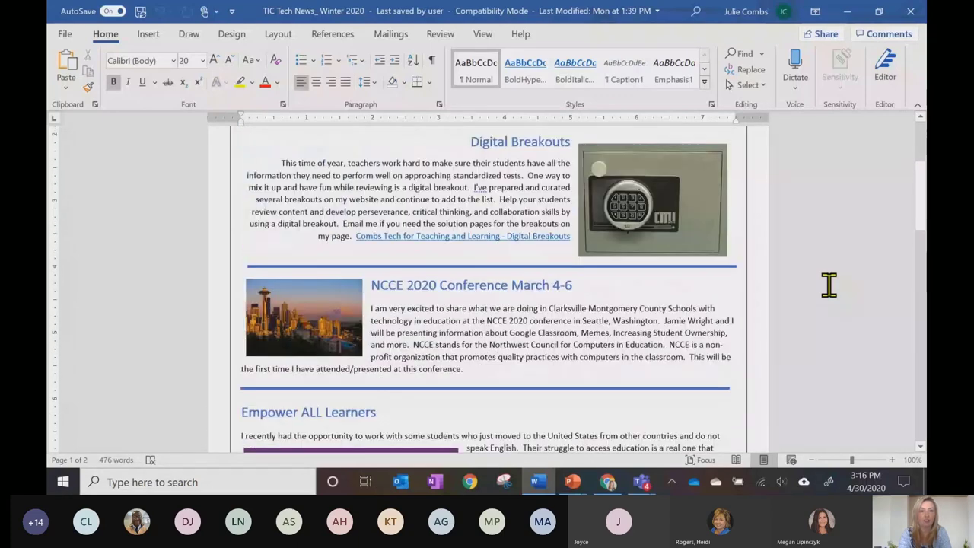
scroll(829, 285, up, 1)
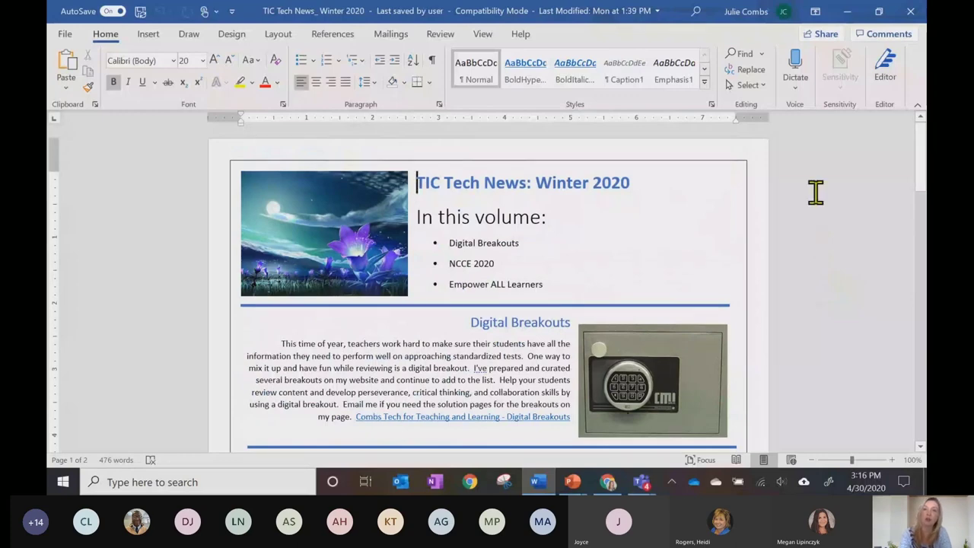
click(848, 12)
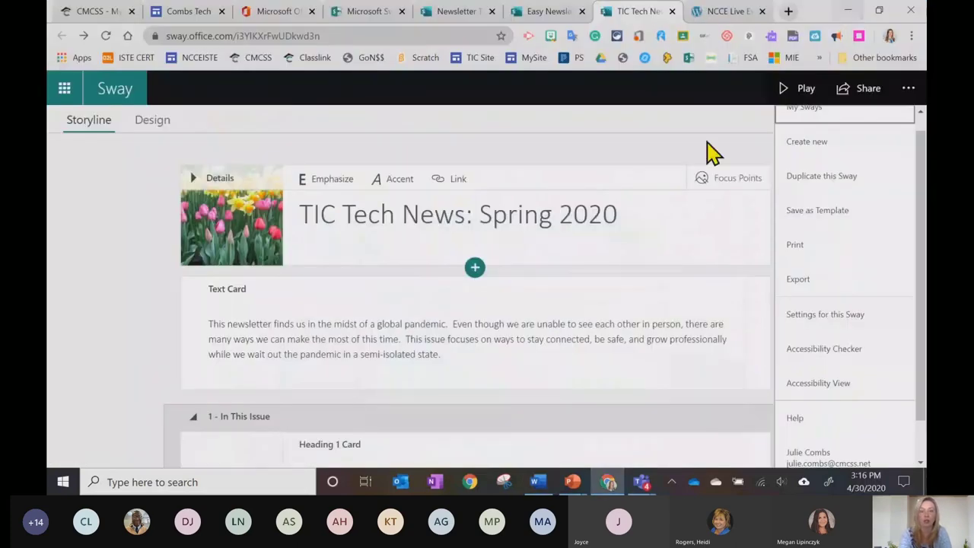
Open the newsletter in Accessibility View and read through its introduction, In This Issue list and first article.
click(804, 388)
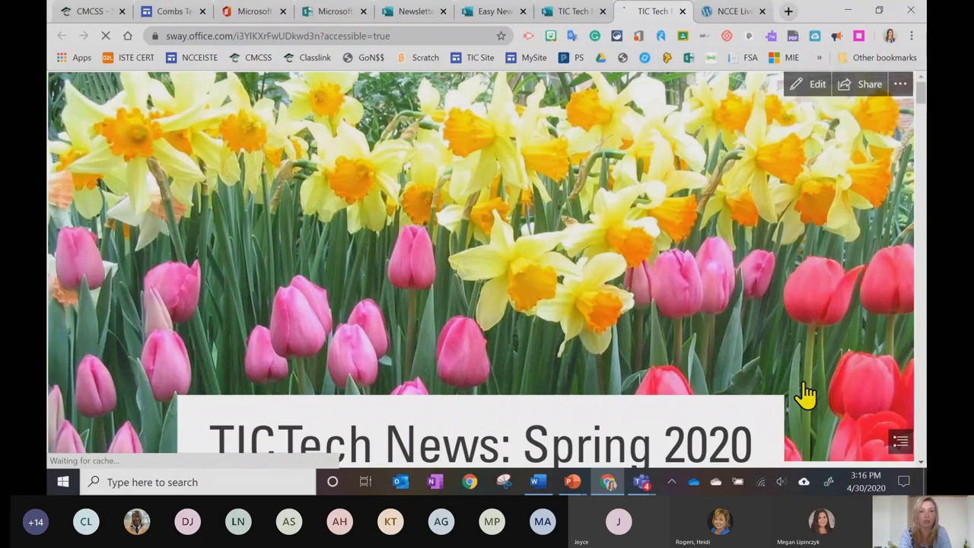
scroll(805, 394, down, 1)
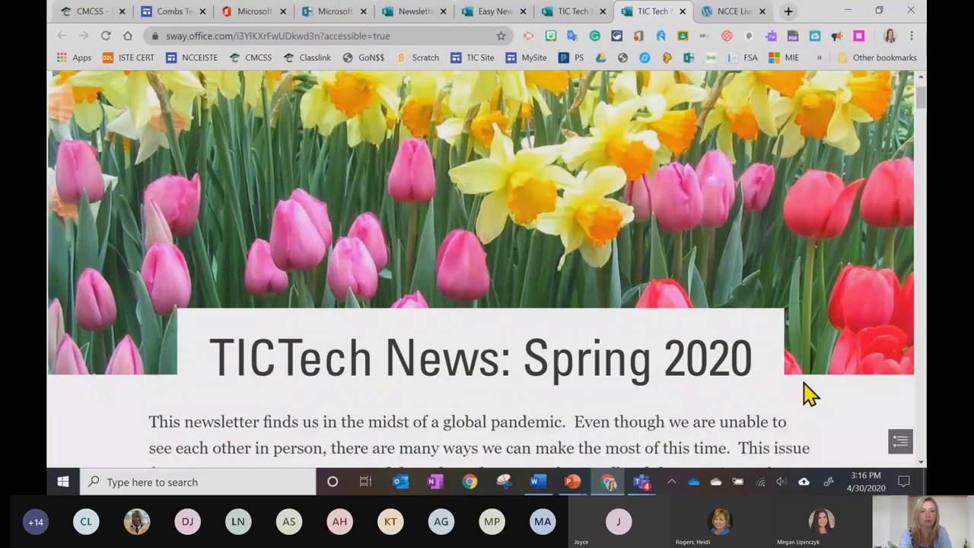
scroll(809, 394, down, 2)
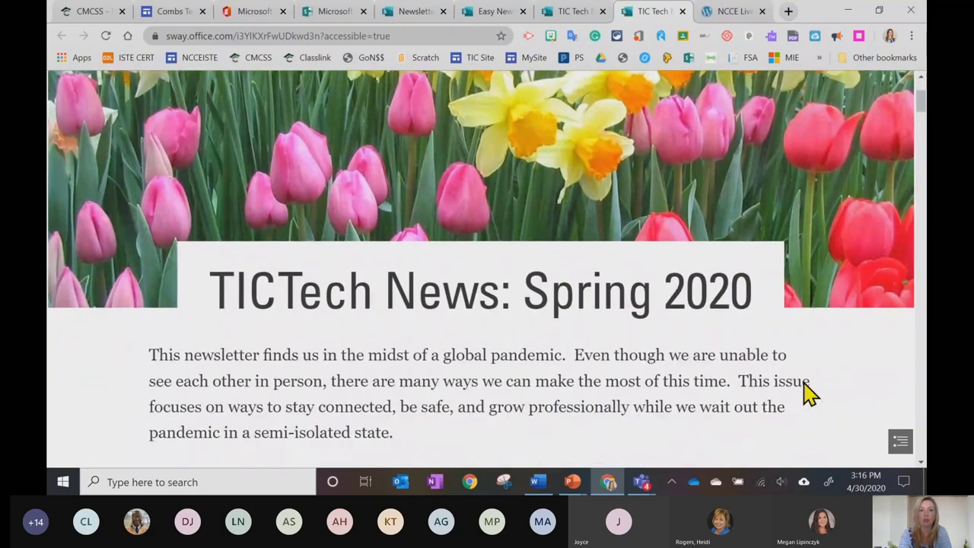
scroll(808, 394, down, 1)
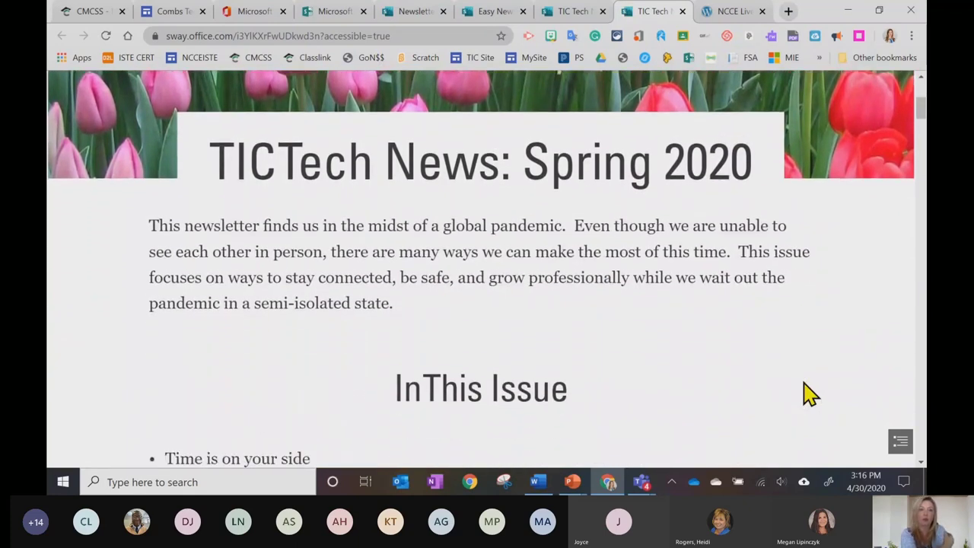
scroll(808, 394, down, 1)
scroll(809, 394, down, 5)
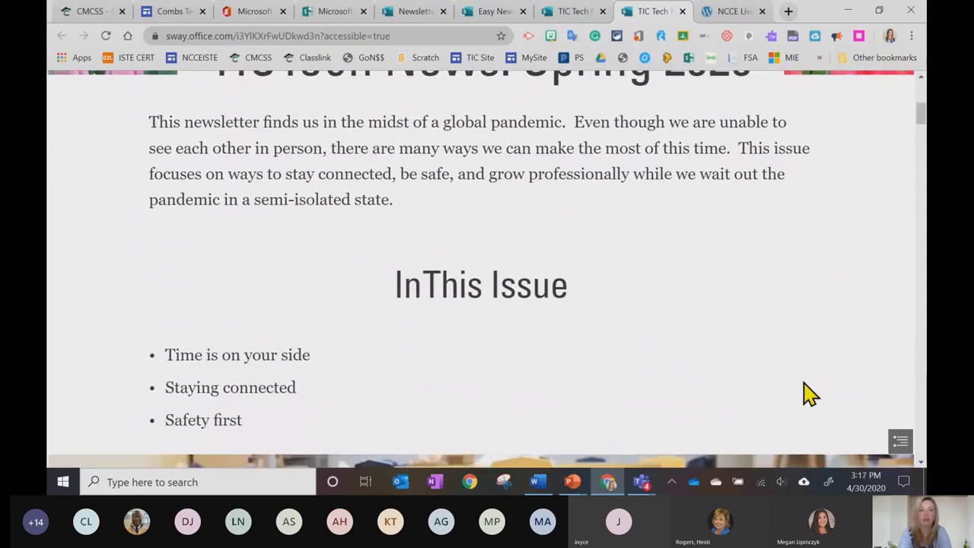
scroll(808, 394, down, 9)
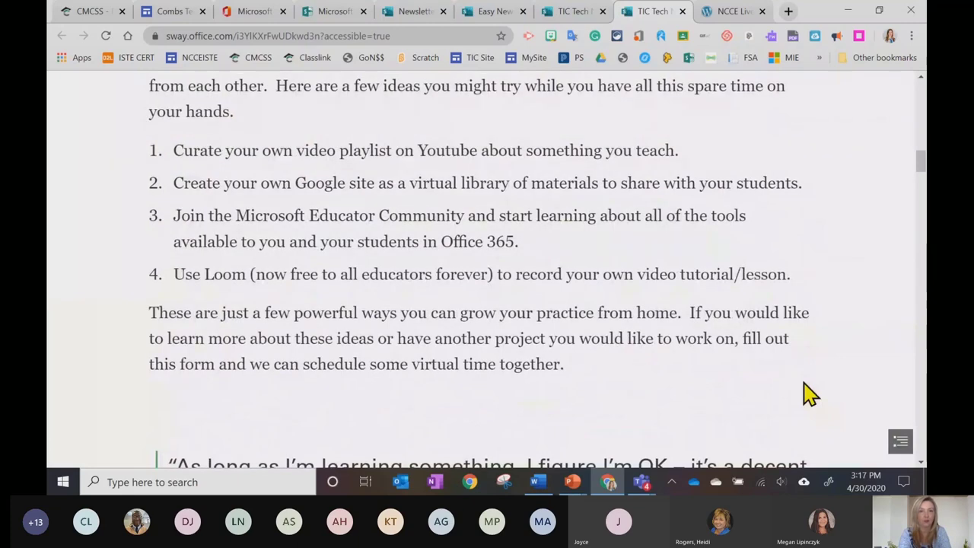
scroll(808, 394, up, 10)
scroll(806, 394, up, 3)
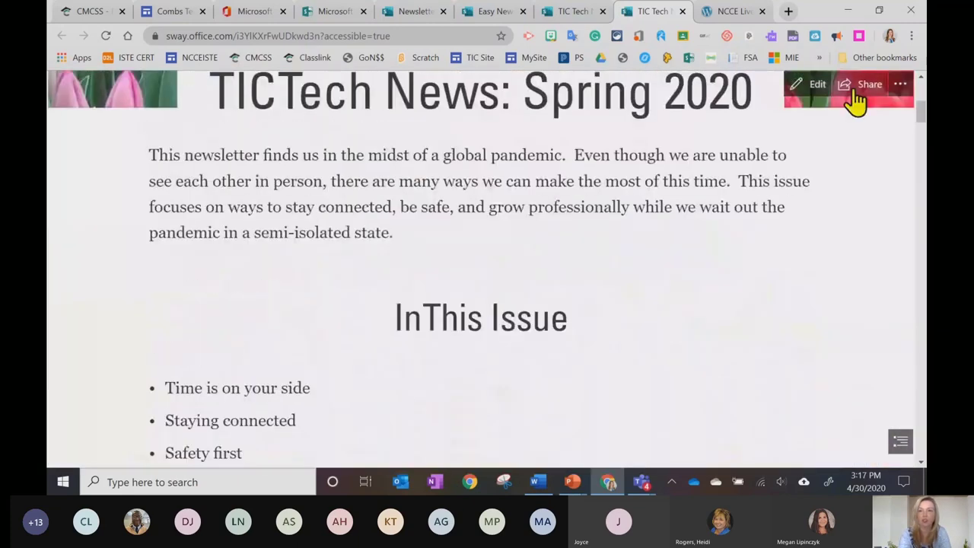
Leave the accessible view for editing and advance the Easy Newsletters presentation from Ways to Share to the slide on learning more about Sway.
click(808, 87)
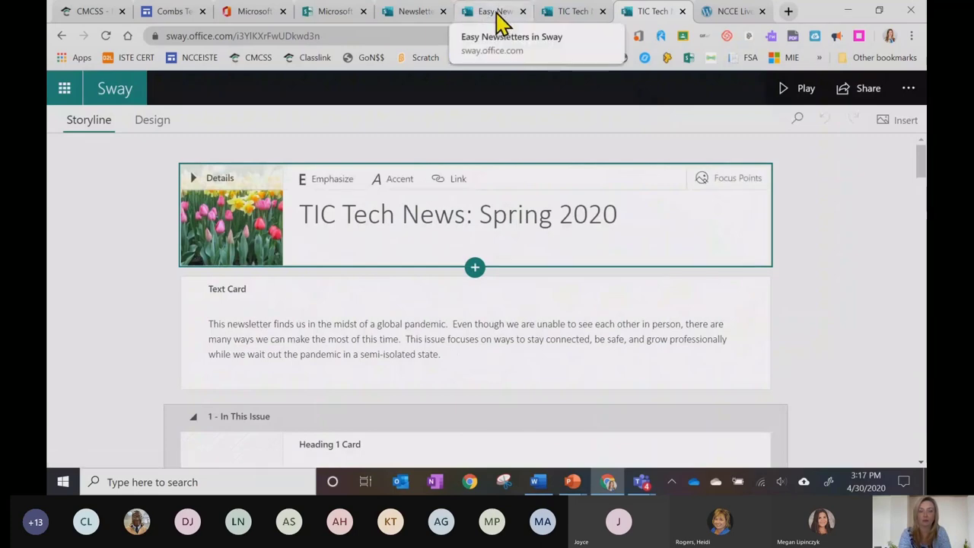
click(494, 11)
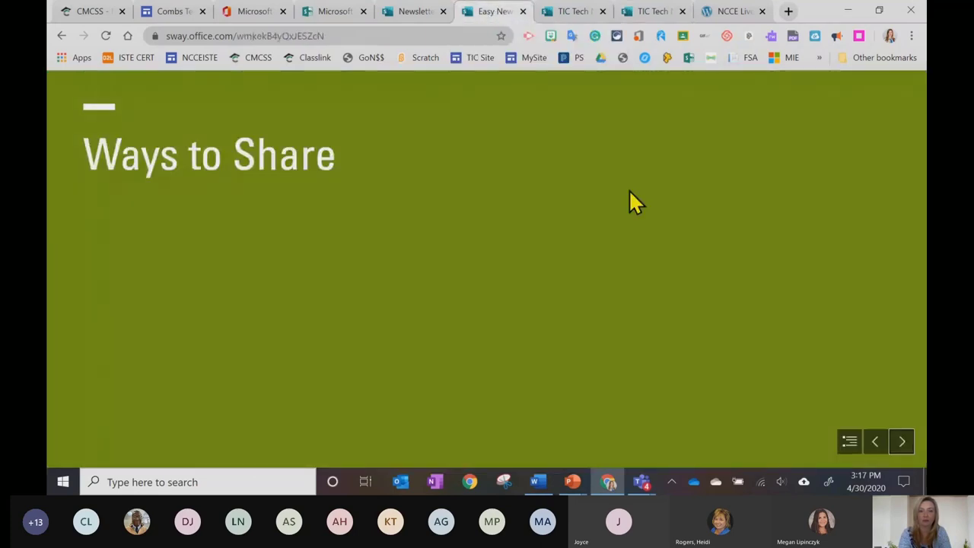
click(903, 443)
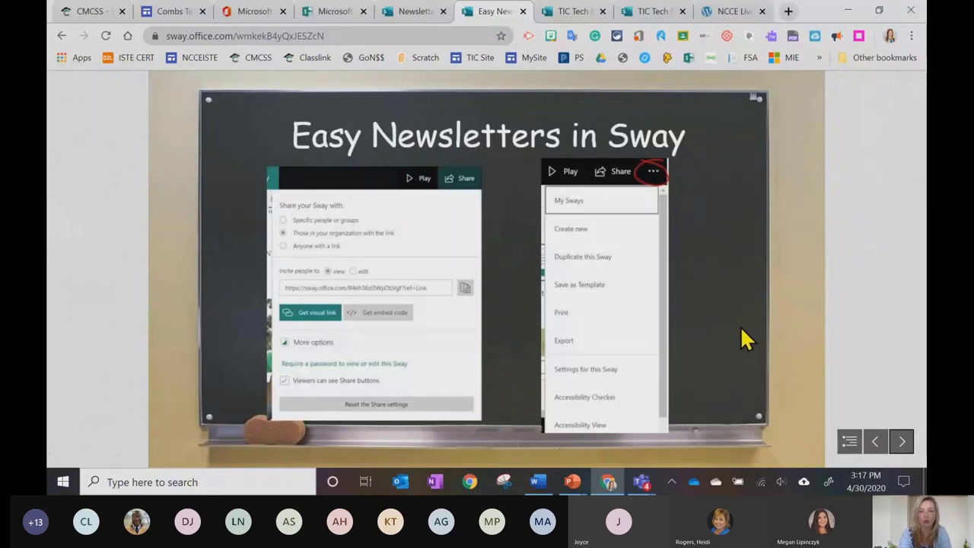
click(902, 443)
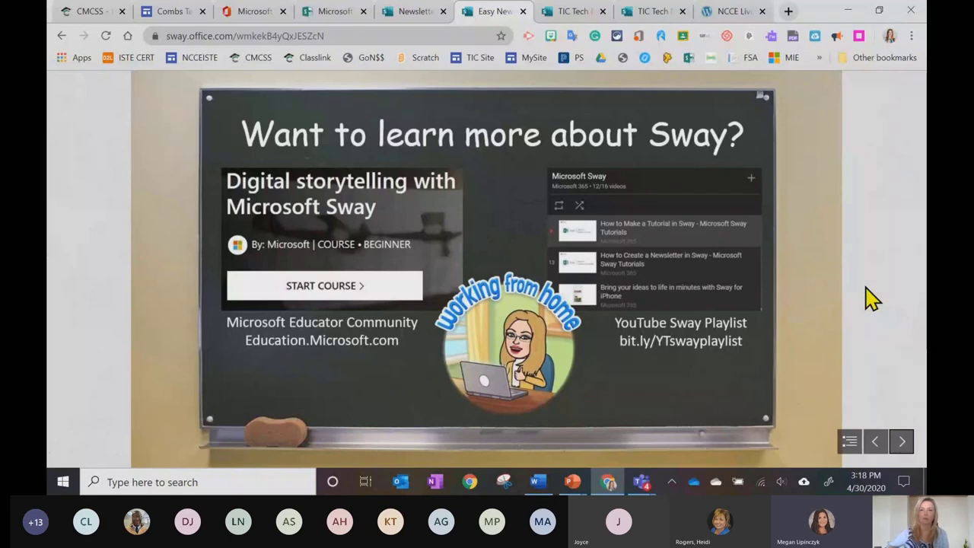
Return to the TIC Tech News: Spring 2020 storyline and review its sharing options without changing them.
click(578, 12)
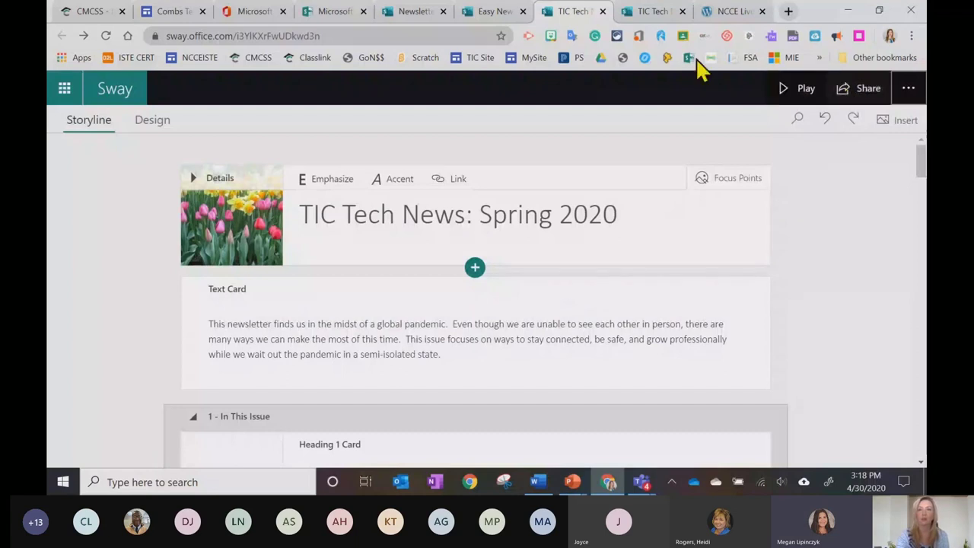
click(864, 93)
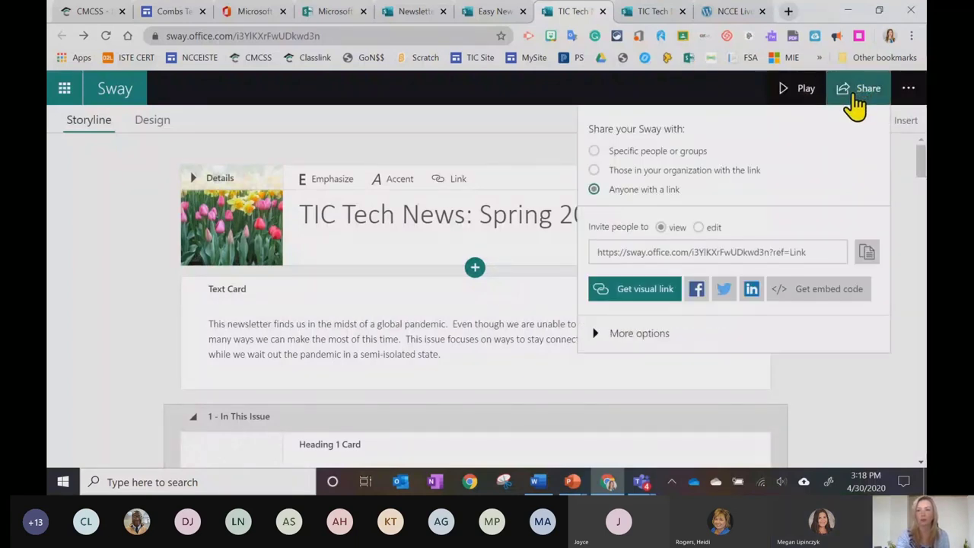
click(905, 244)
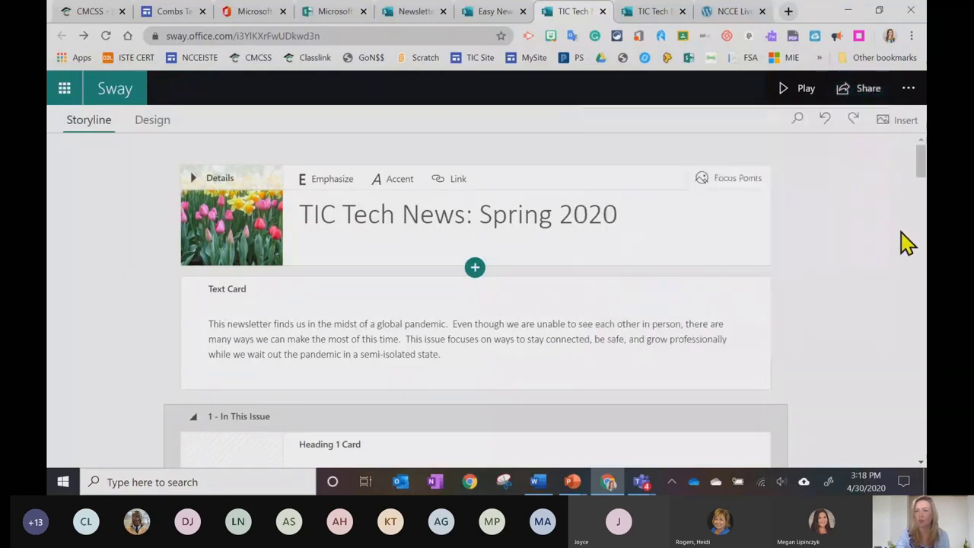
Export the TIC Tech News: Spring 2020 Sway as a PDF and open the downloaded file.
click(910, 94)
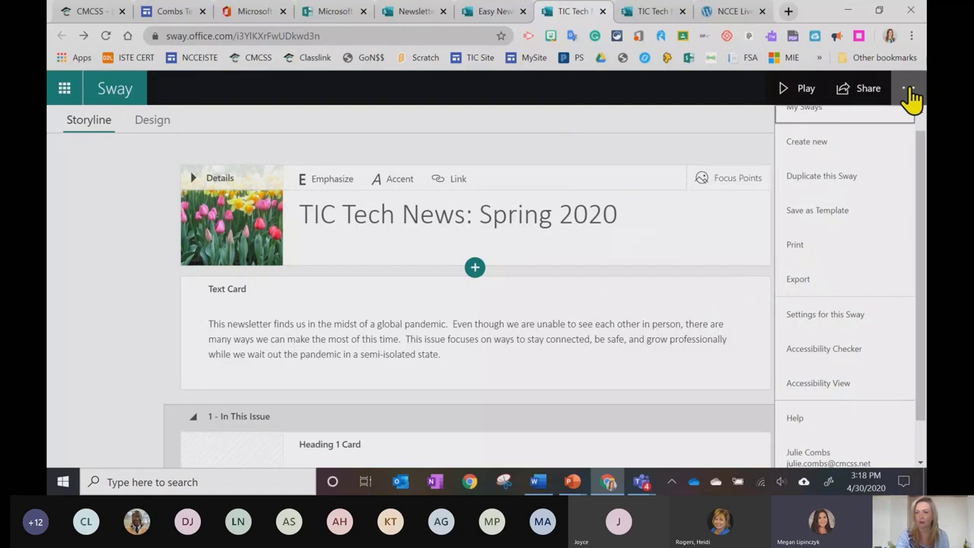
click(797, 284)
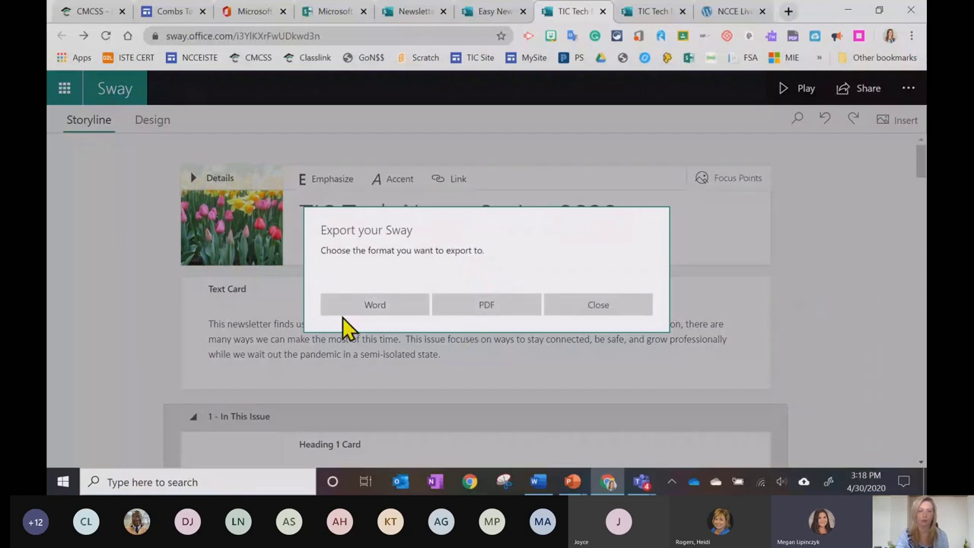
click(491, 315)
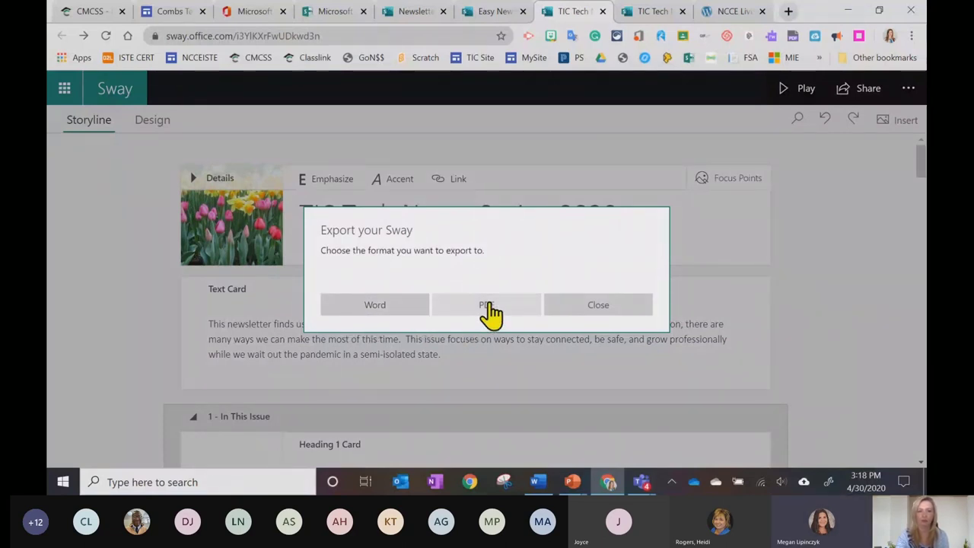
click(490, 311)
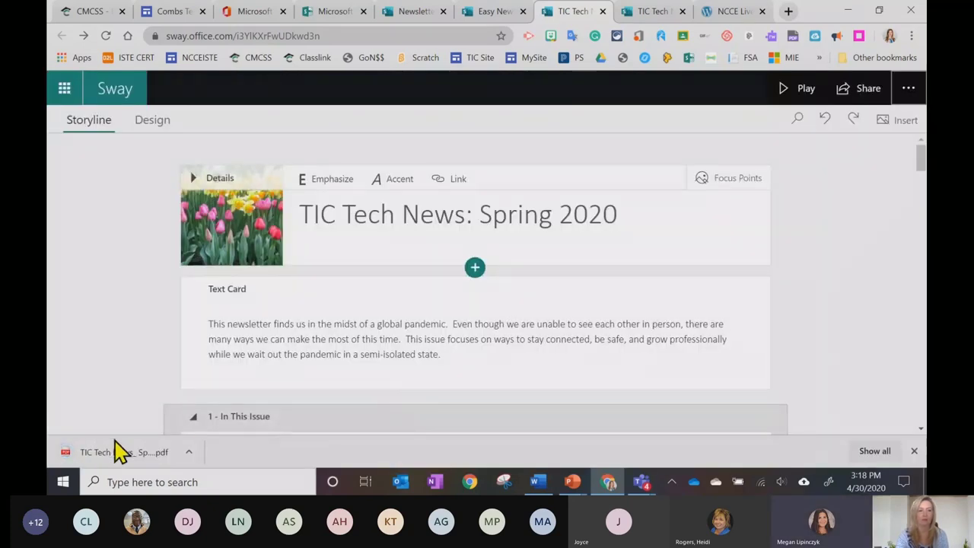
click(120, 452)
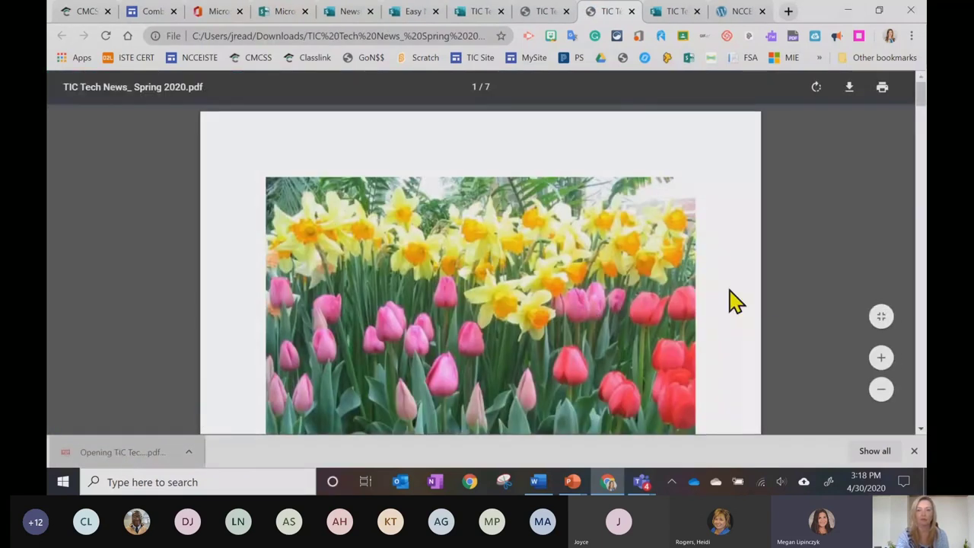
Examine the exported PDF's cover image, In This Issue list and article pages down to Safety First, returning to the first page.
scroll(774, 308, down, 2)
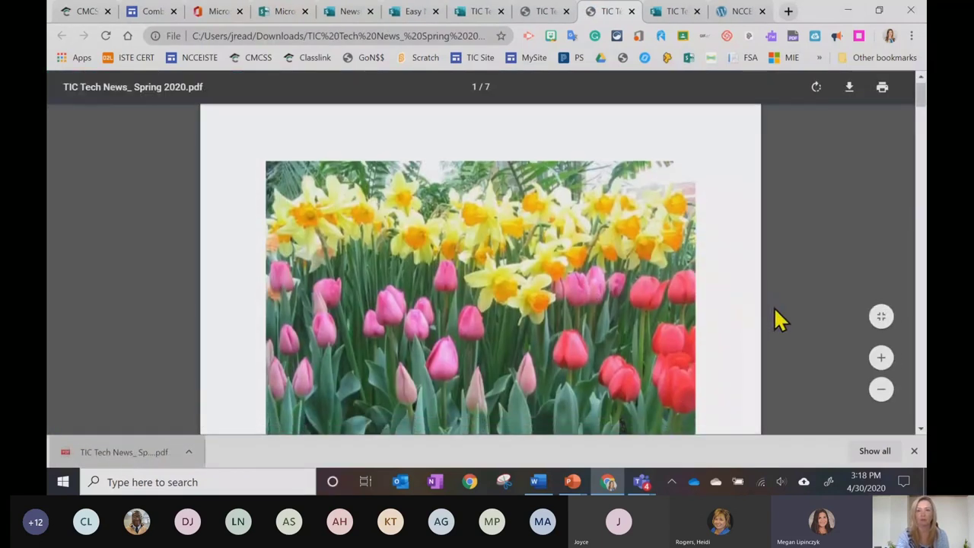
scroll(774, 307, down, 3)
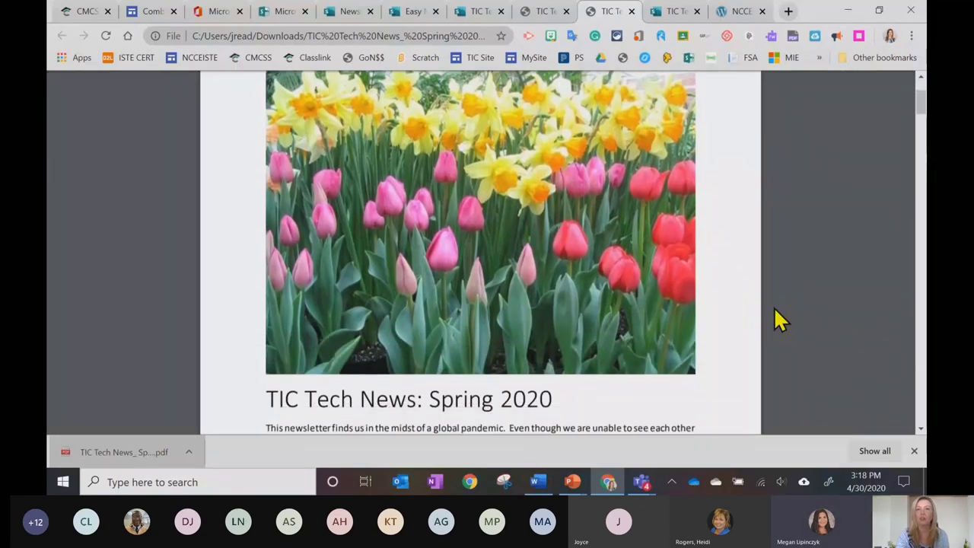
scroll(773, 307, up, 5)
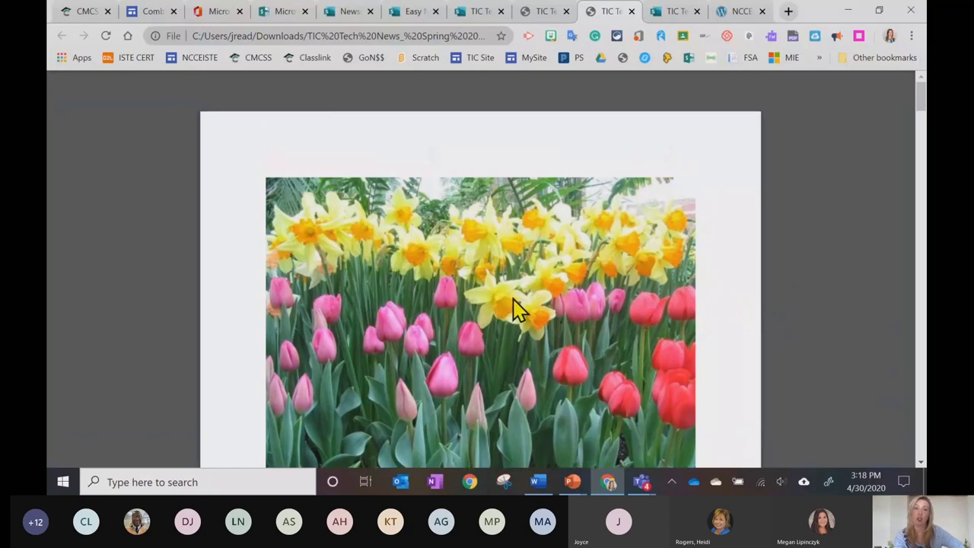
scroll(513, 307, down, 3)
scroll(513, 307, down, 7)
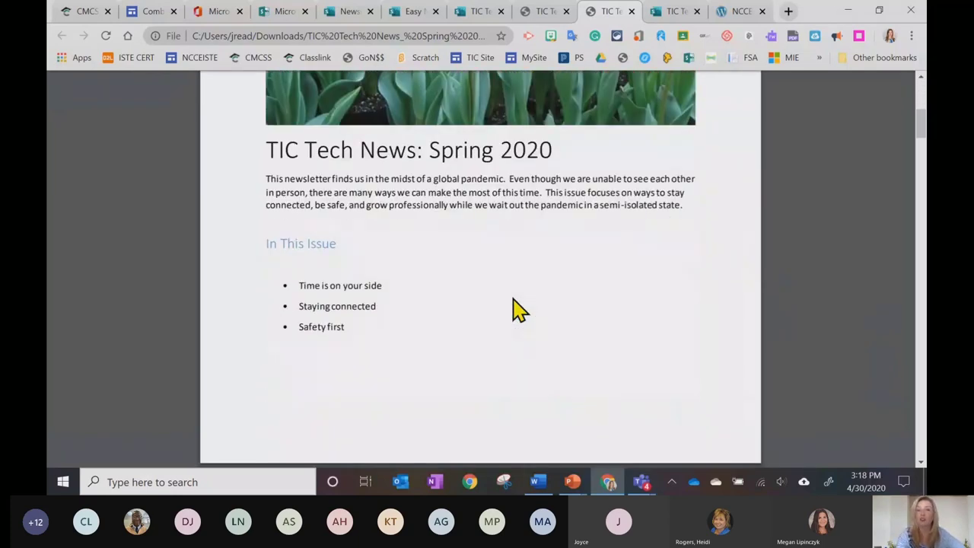
scroll(513, 308, down, 3)
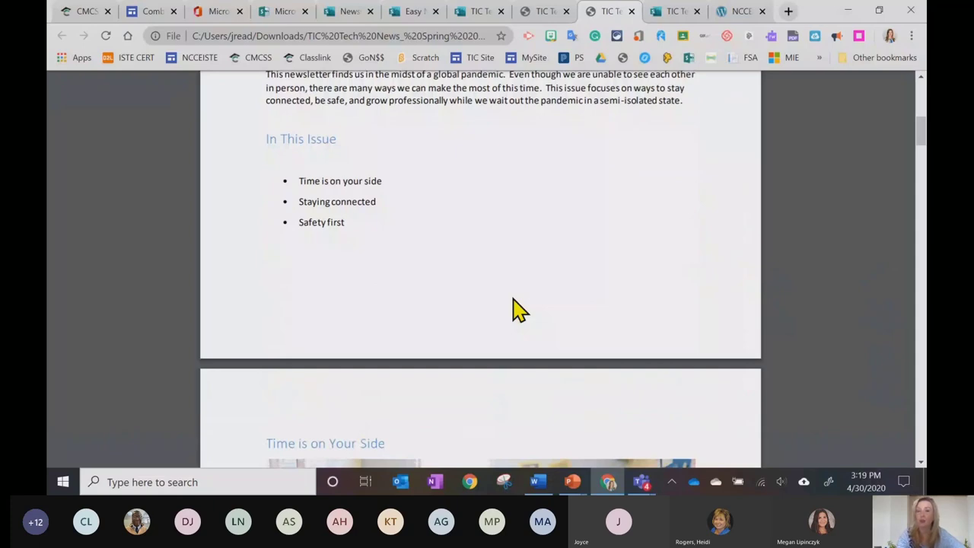
scroll(514, 308, down, 11)
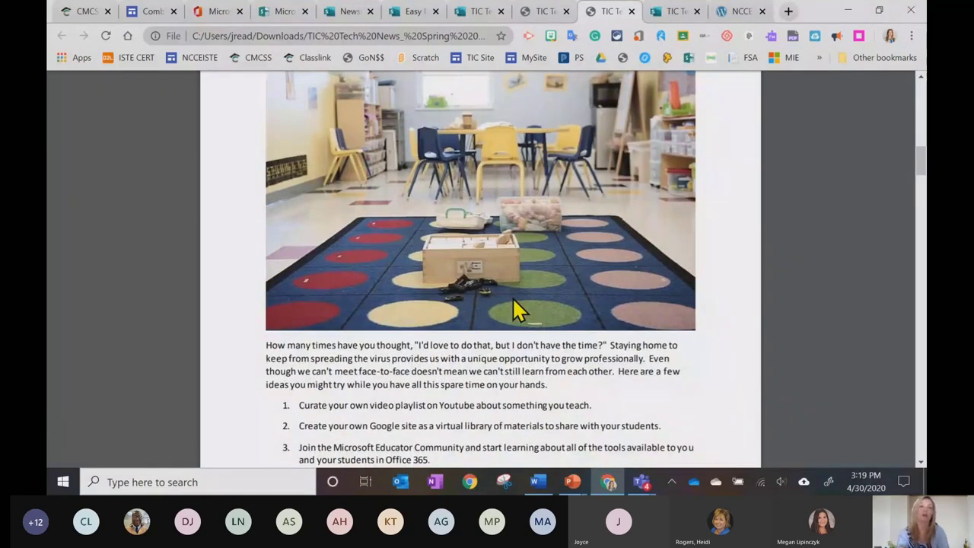
scroll(512, 297, down, 9)
scroll(512, 296, down, 8)
scroll(513, 297, down, 3)
scroll(512, 296, down, 4)
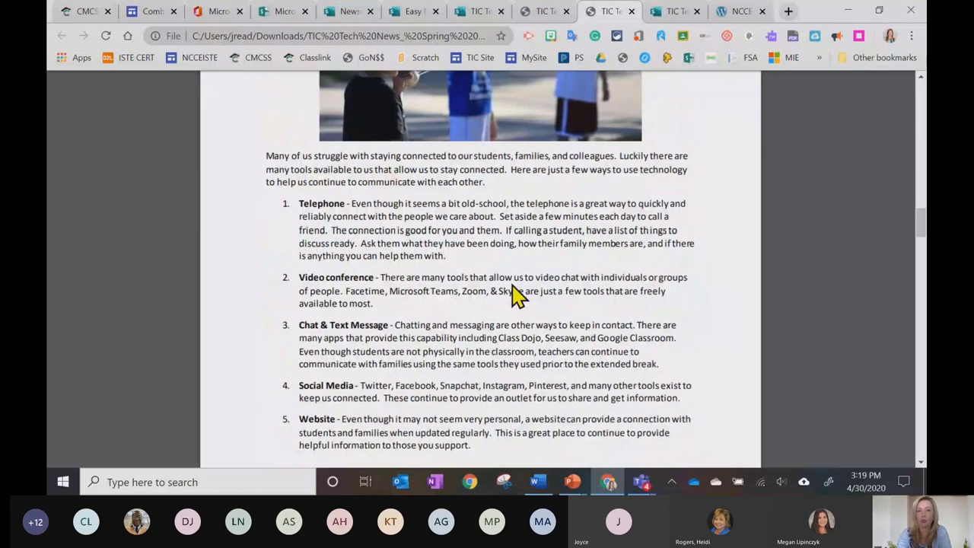
scroll(513, 296, down, 14)
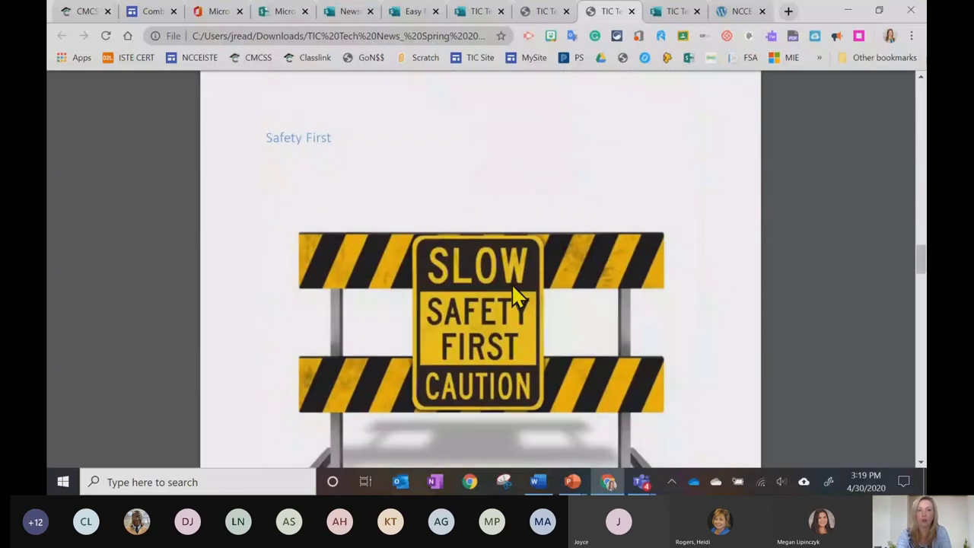
scroll(512, 289, down, 3)
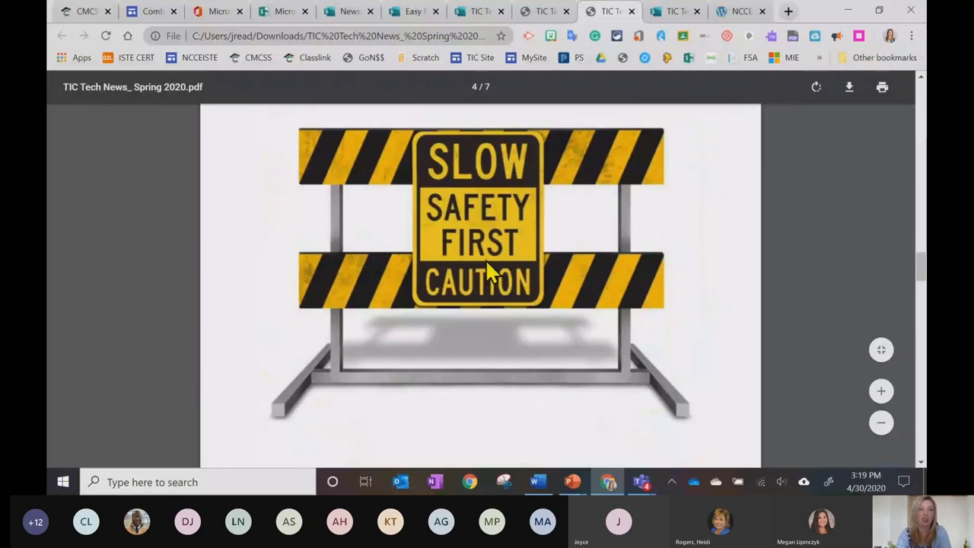
scroll(502, 267, up, 20)
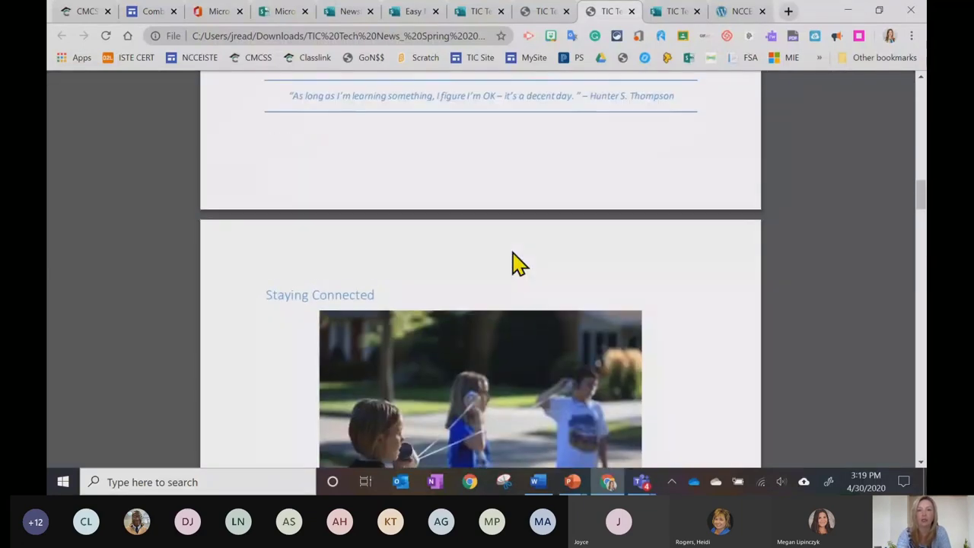
scroll(512, 263, up, 9)
scroll(513, 264, up, 12)
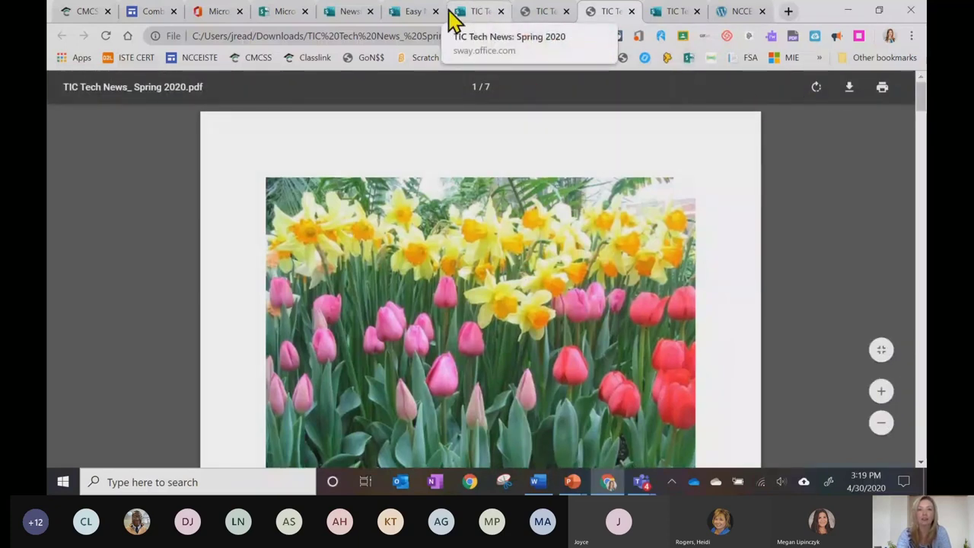
Test the Fall Newsletter link in the exported PDF, close the opened Sway and return to the Easy Newsletters presentation.
click(411, 12)
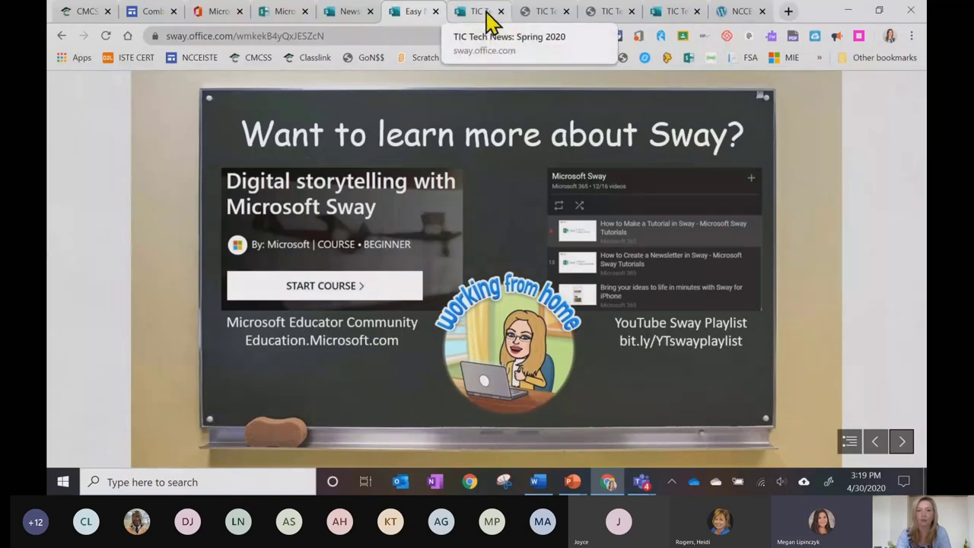
click(605, 11)
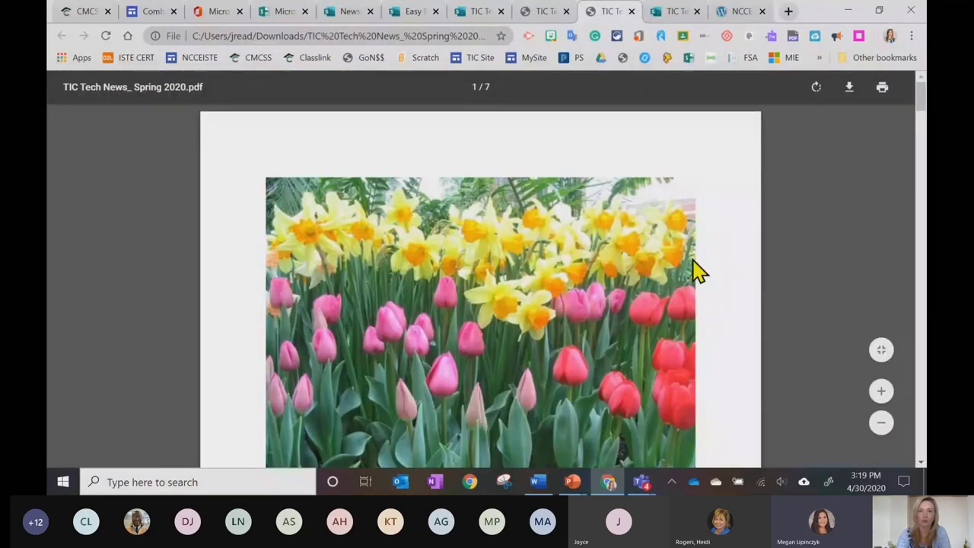
scroll(696, 269, down, 5)
scroll(696, 270, down, 10)
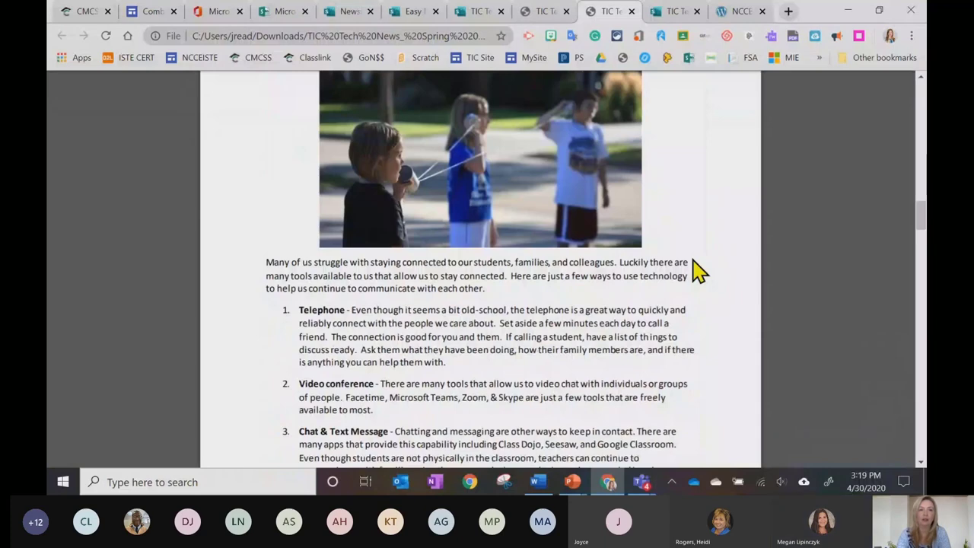
scroll(698, 269, down, 10)
scroll(695, 269, down, 10)
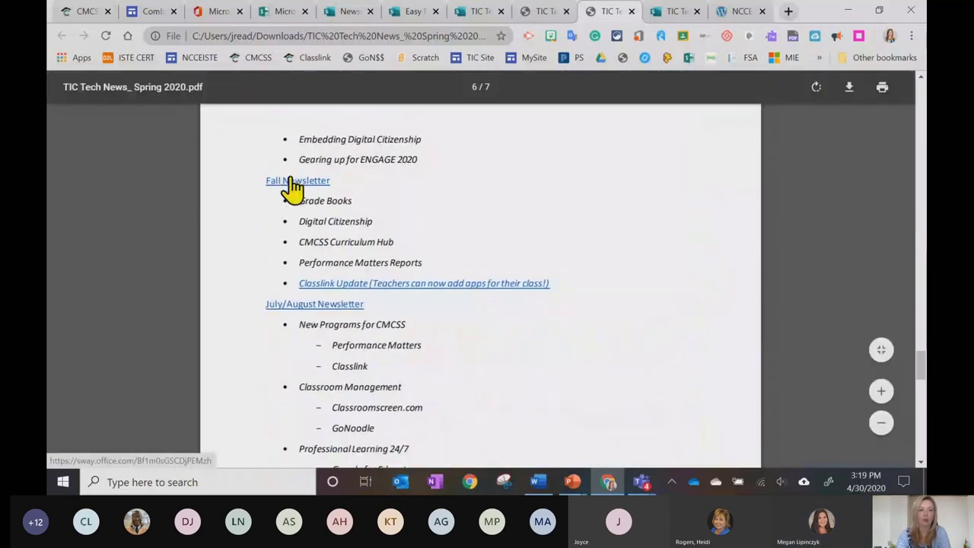
click(292, 190)
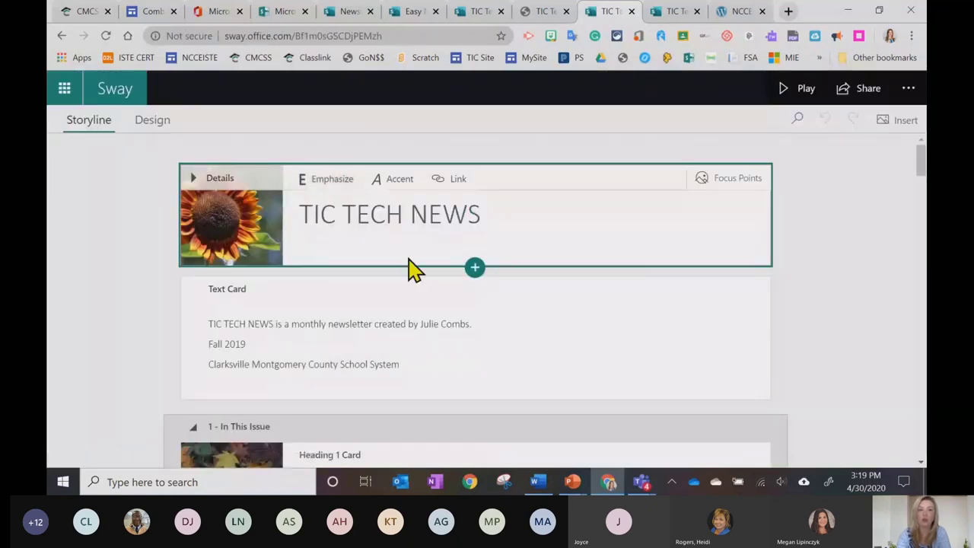
click(631, 12)
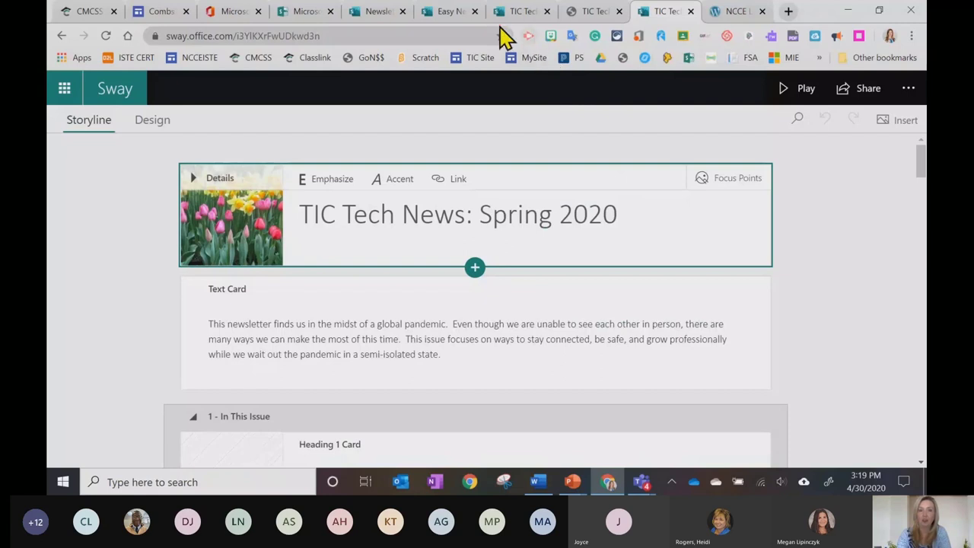
click(452, 21)
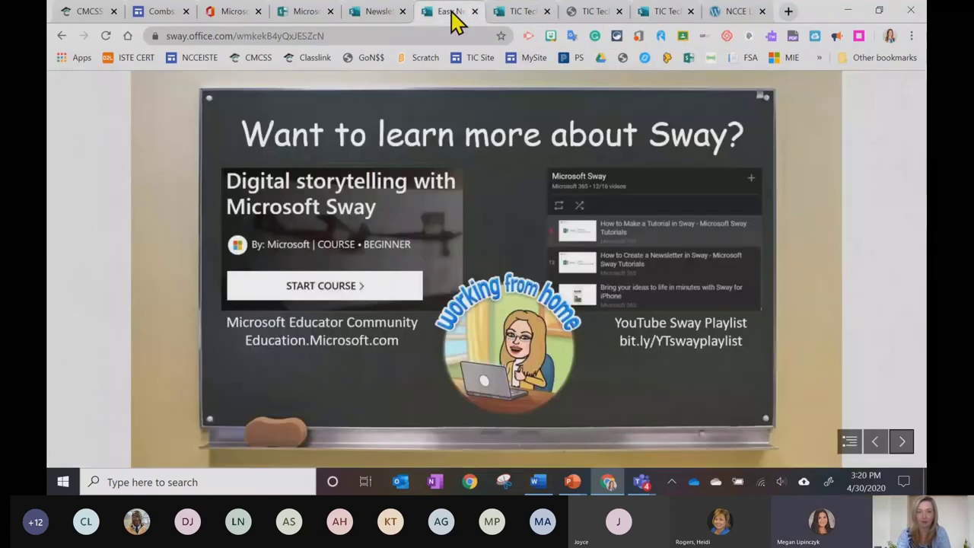
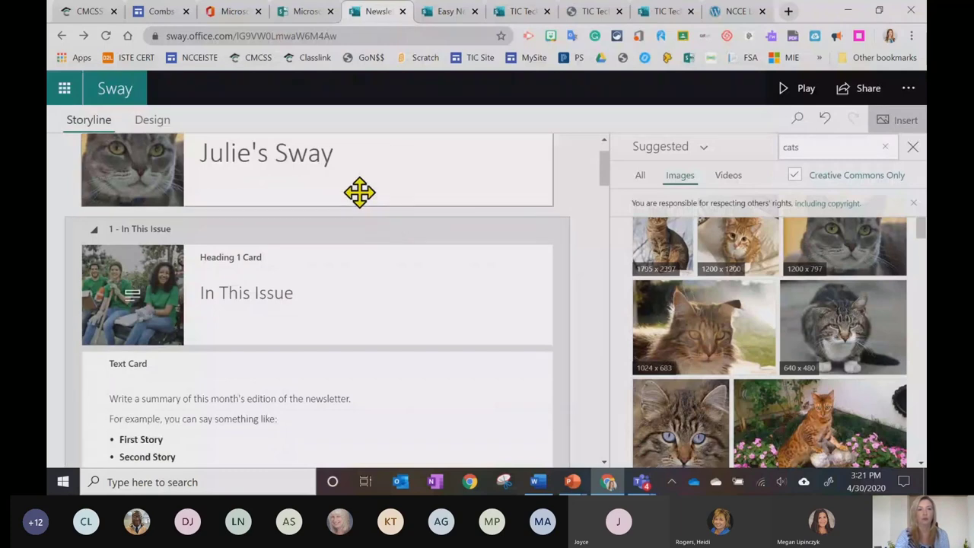
Add a video card between the title card with the cat image and the In This Issue section of the newsletter Sway.
click(358, 191)
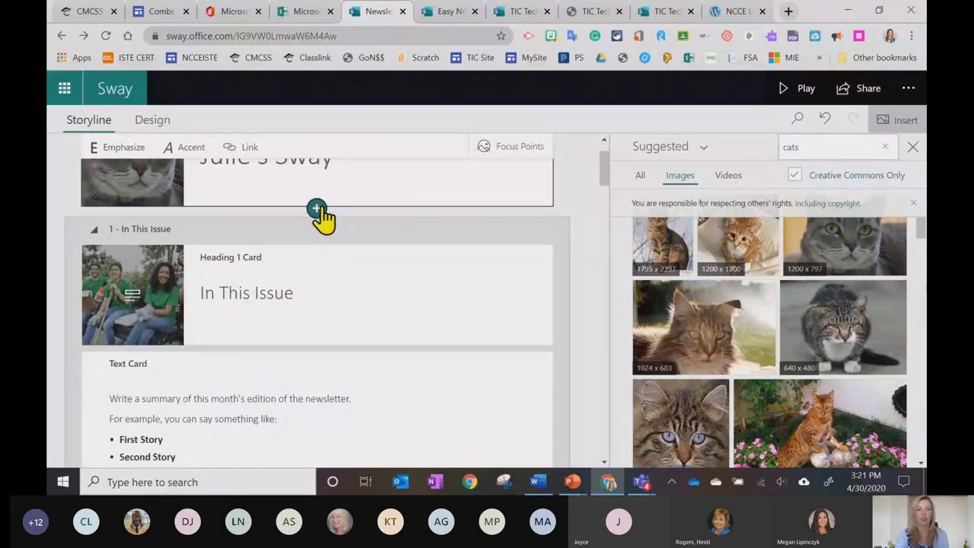
click(316, 211)
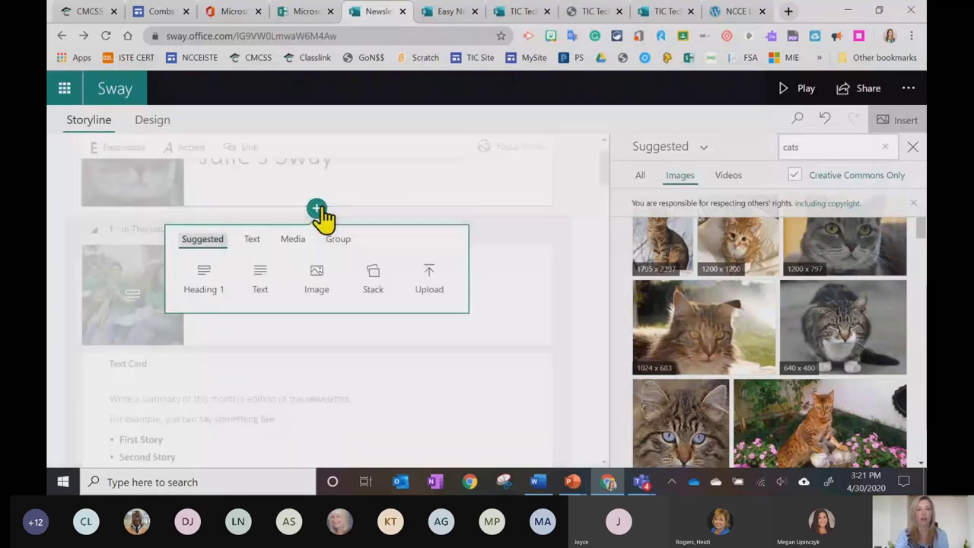
click(292, 245)
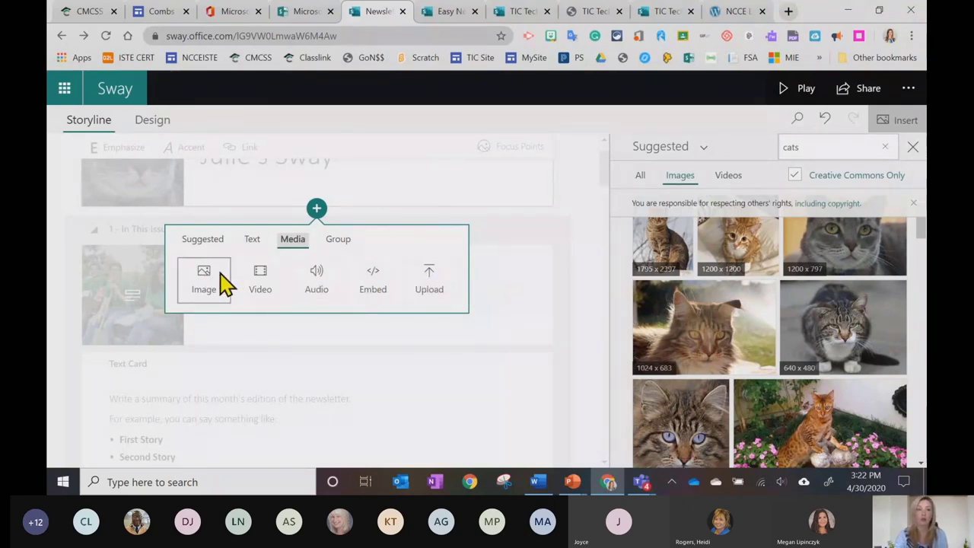
click(257, 283)
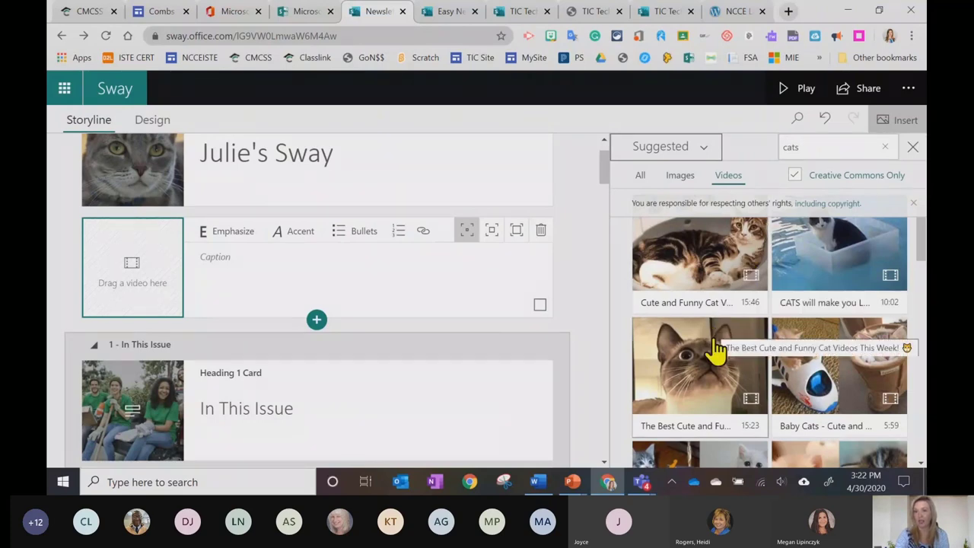
Browse the suggested Creative Commons cat videos for one to place in the empty video card.
scroll(715, 358, down, 1)
scroll(715, 361, down, 1)
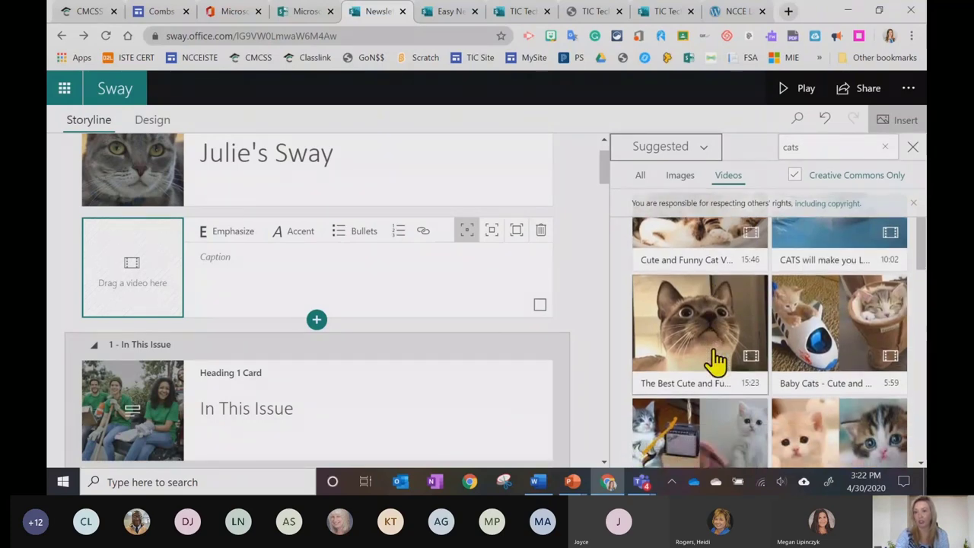
scroll(715, 362, down, 2)
scroll(715, 363, down, 2)
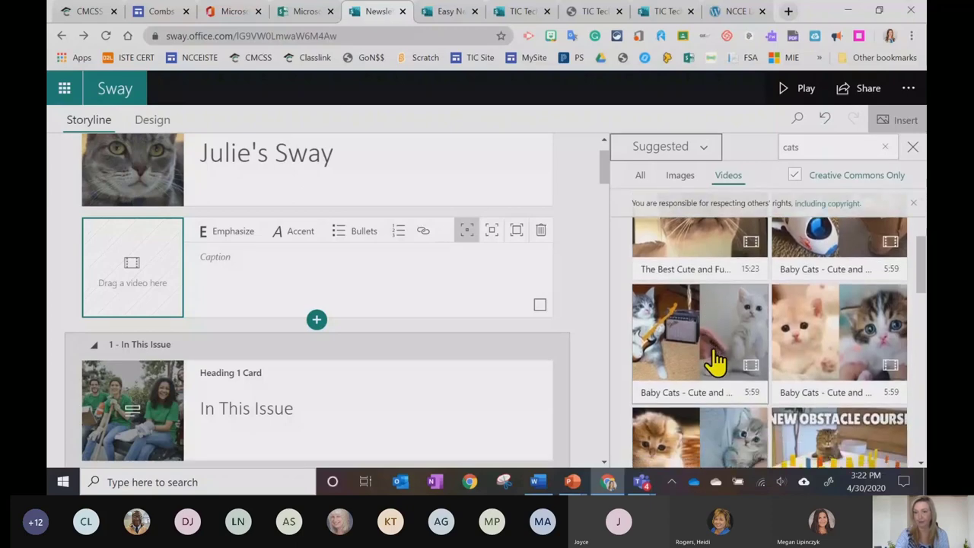
scroll(715, 363, down, 3)
scroll(715, 361, down, 1)
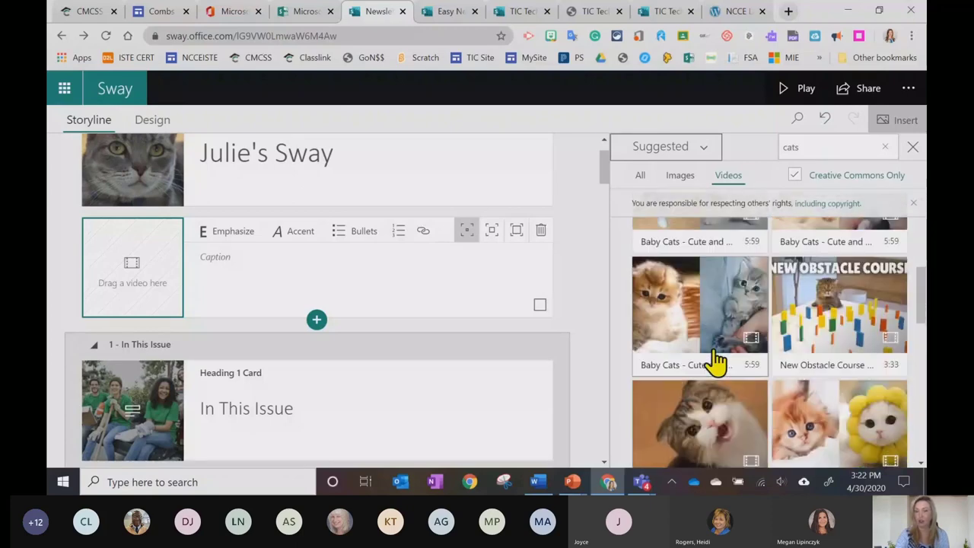
scroll(715, 361, up, 2)
scroll(716, 361, up, 2)
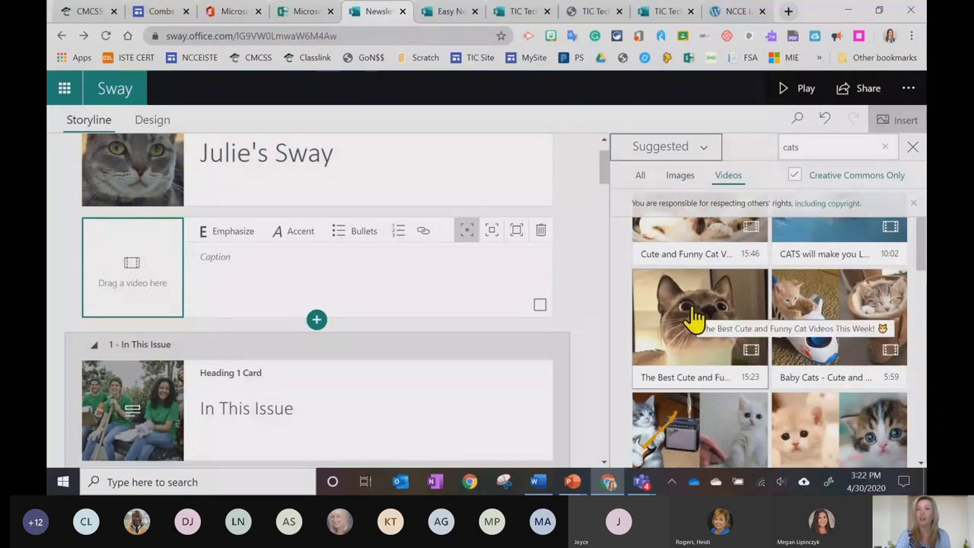
scroll(696, 326, up, 1)
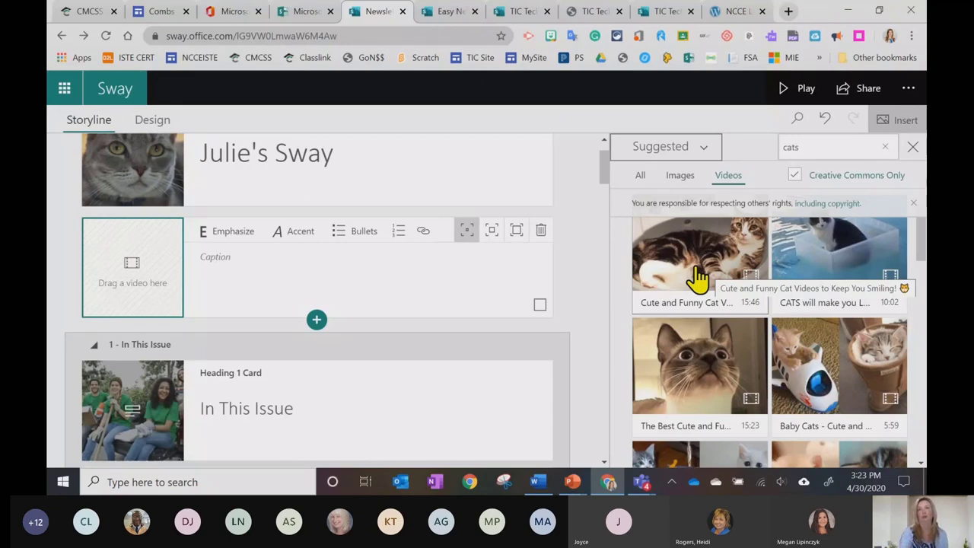
scroll(586, 261, down, 3)
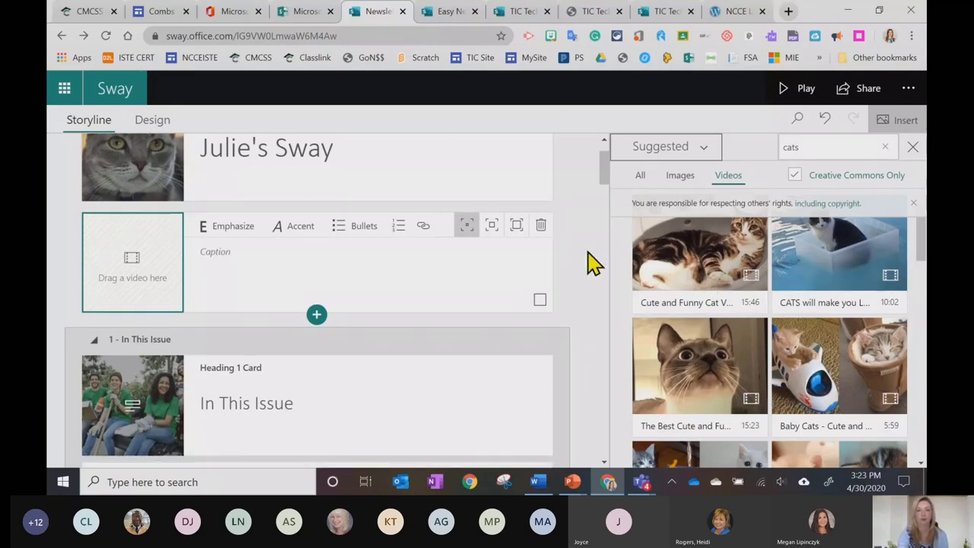
View the web link settings for the word "Sway" in the title card, leaving without adding a link.
scroll(587, 261, up, 2)
scroll(586, 261, up, 1)
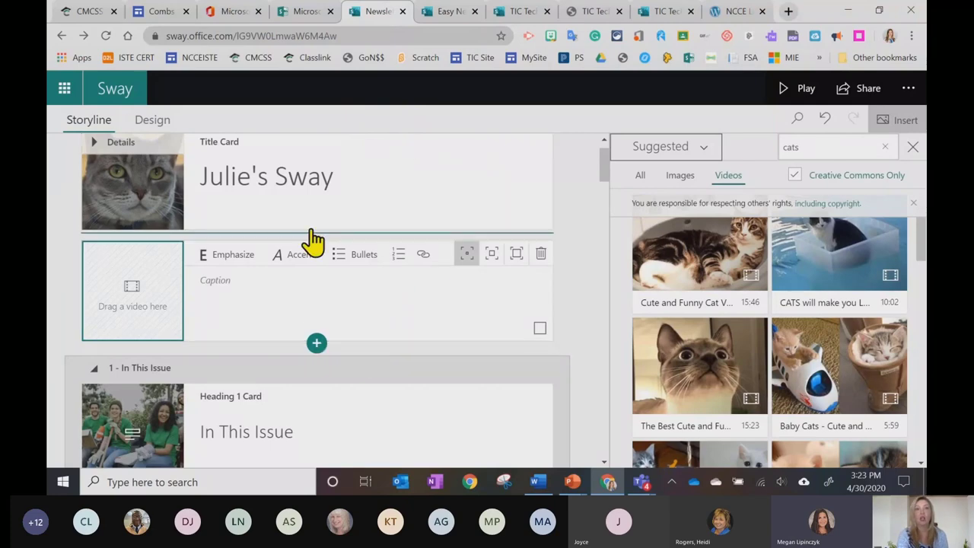
click(279, 185)
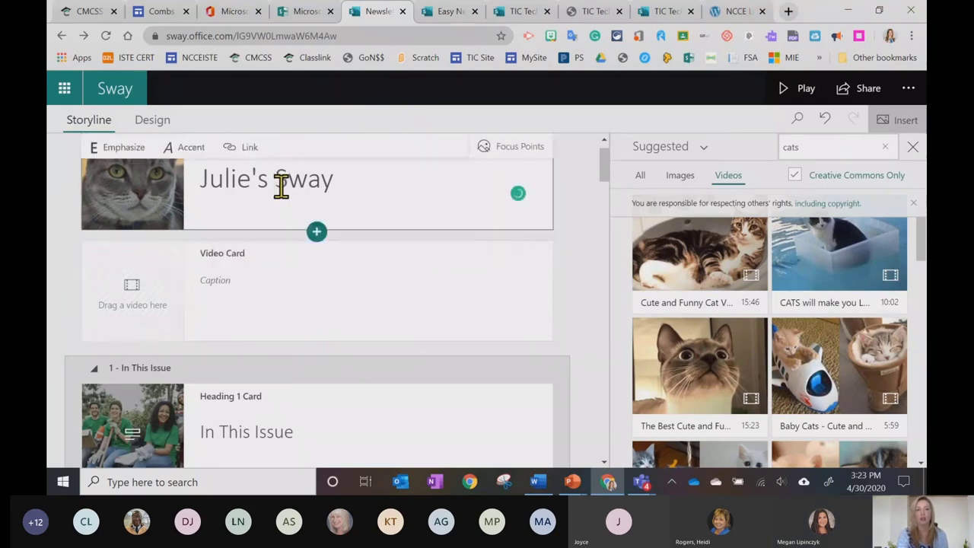
drag(279, 186, 339, 195)
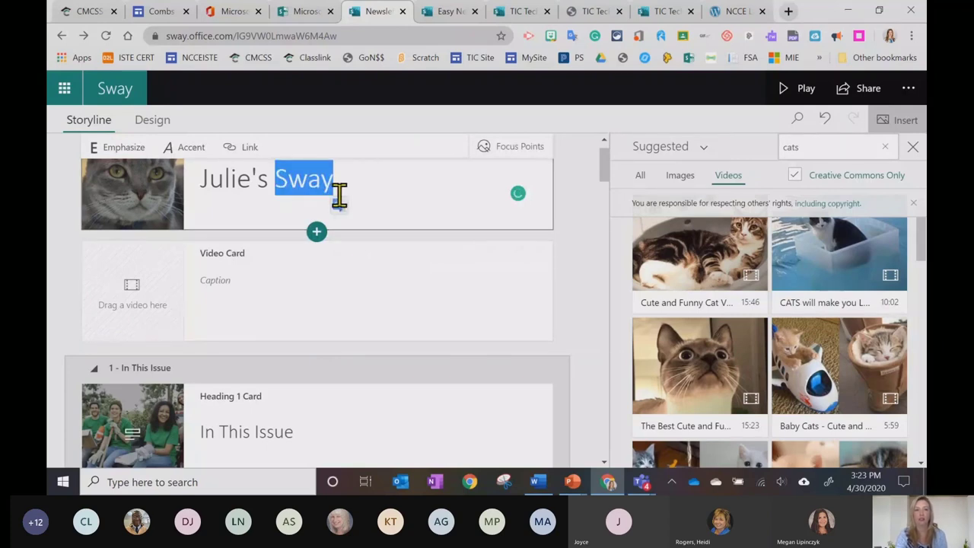
click(242, 149)
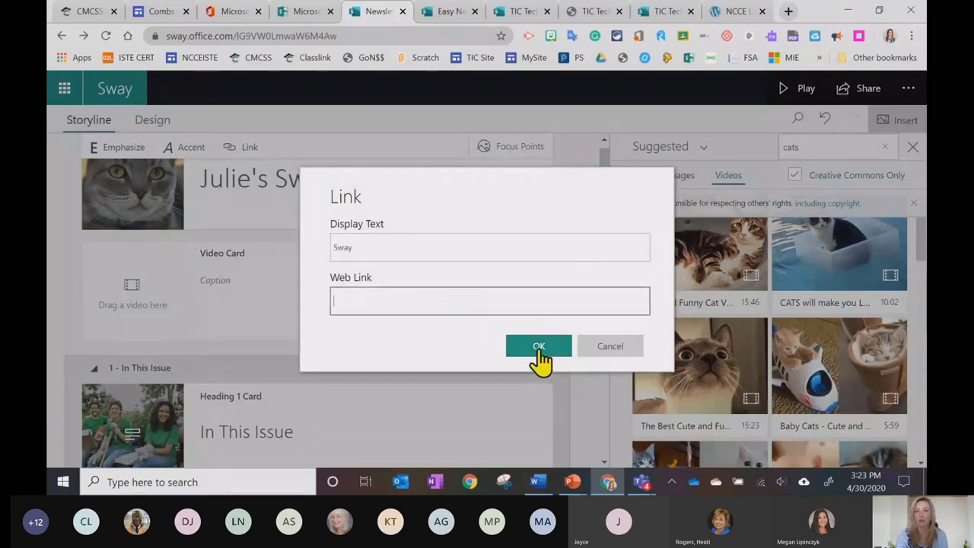
click(620, 351)
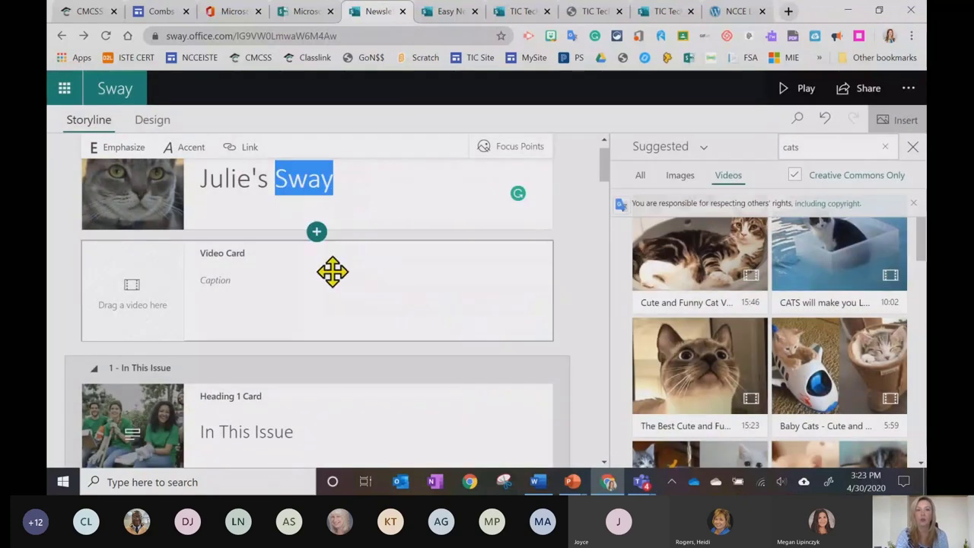
scroll(325, 322, down, 3)
scroll(326, 322, up, 3)
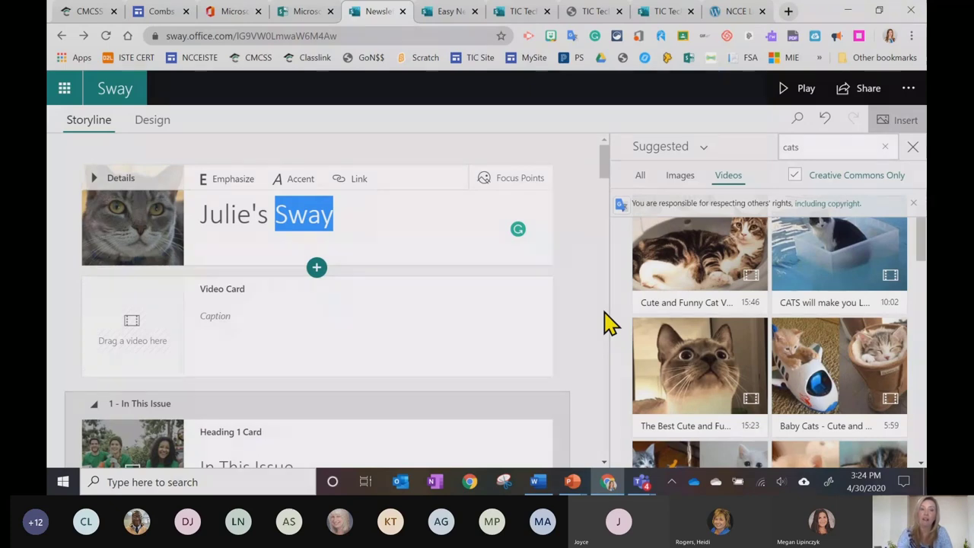
click(345, 187)
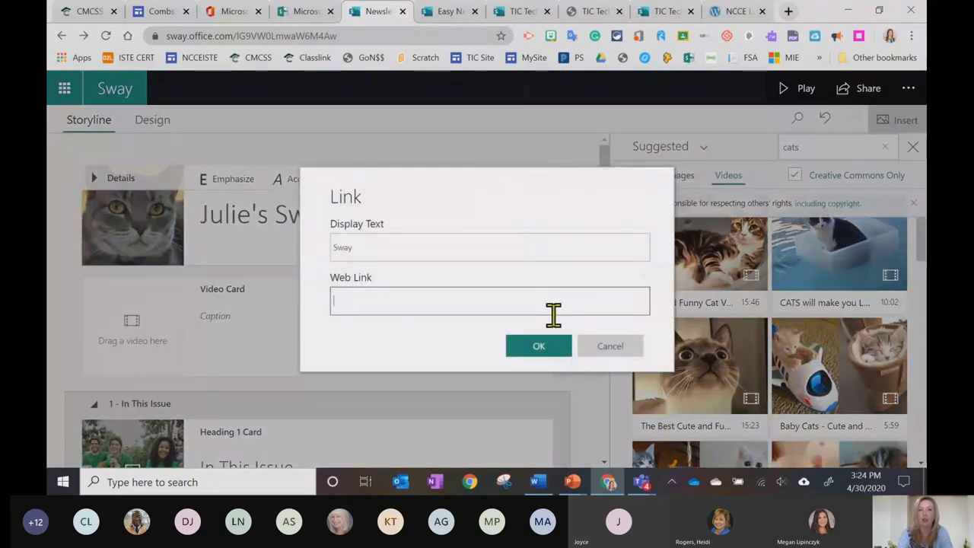
click(618, 348)
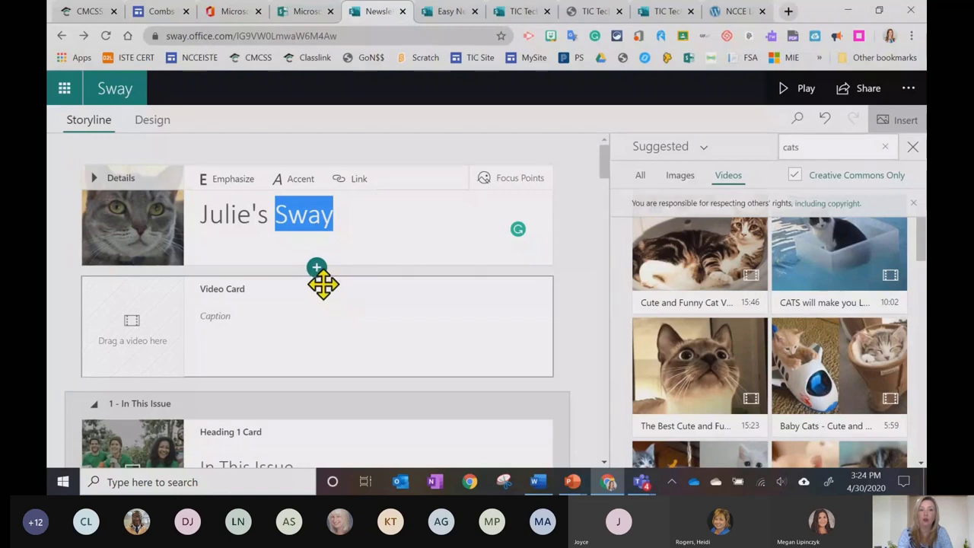
Select the video card's empty placeholder and show the list of available content sources.
click(152, 343)
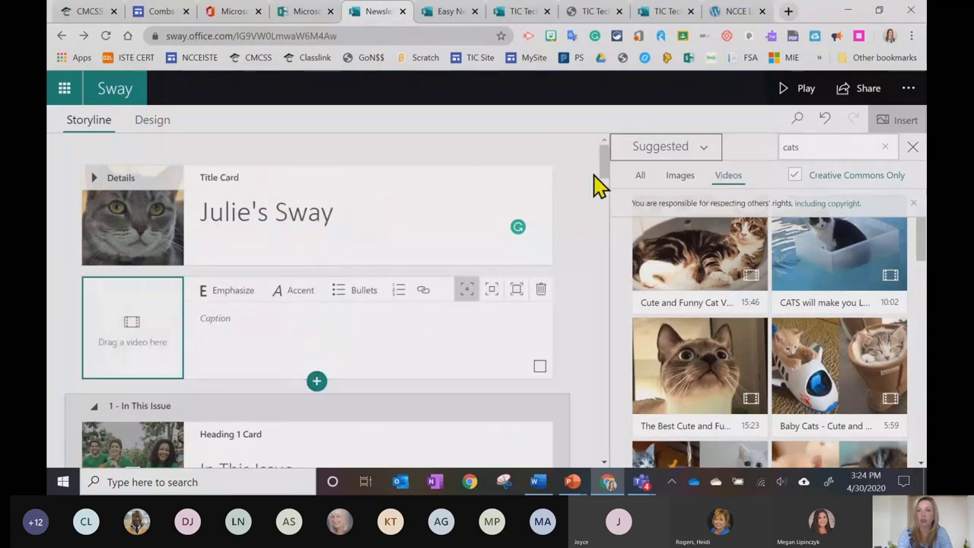
click(652, 152)
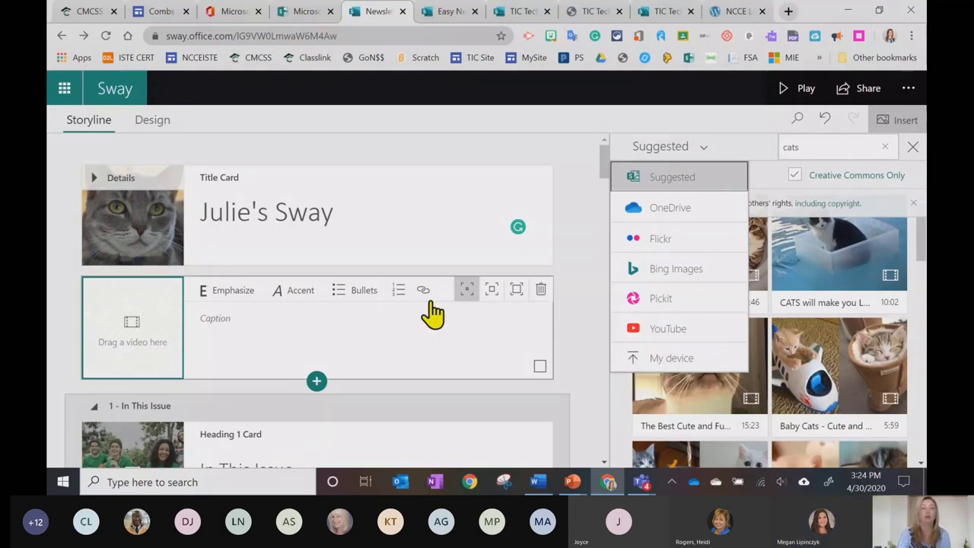
Browse the full Sway template gallery and start editing a new Sway from the Presentation template.
click(310, 13)
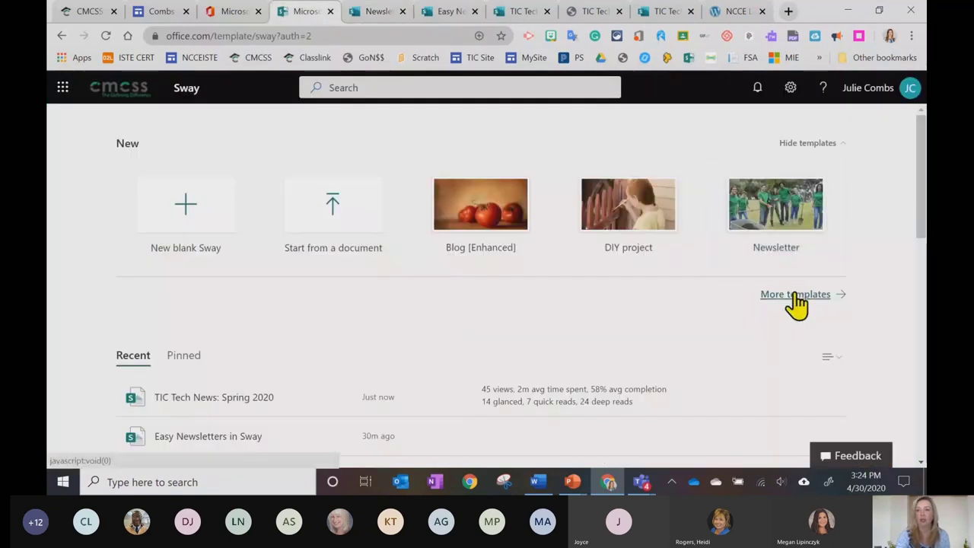
click(795, 296)
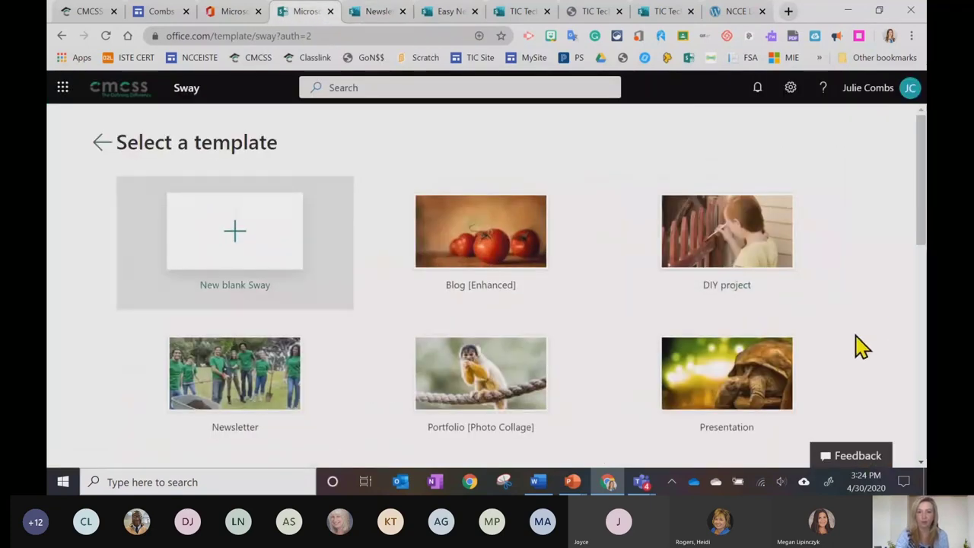
scroll(859, 343, down, 2)
scroll(859, 346, down, 3)
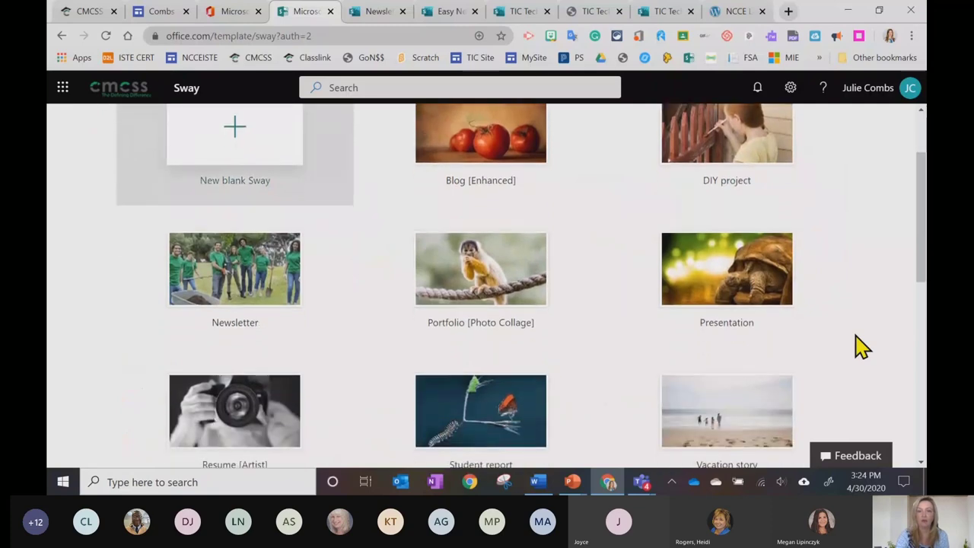
scroll(859, 346, down, 1)
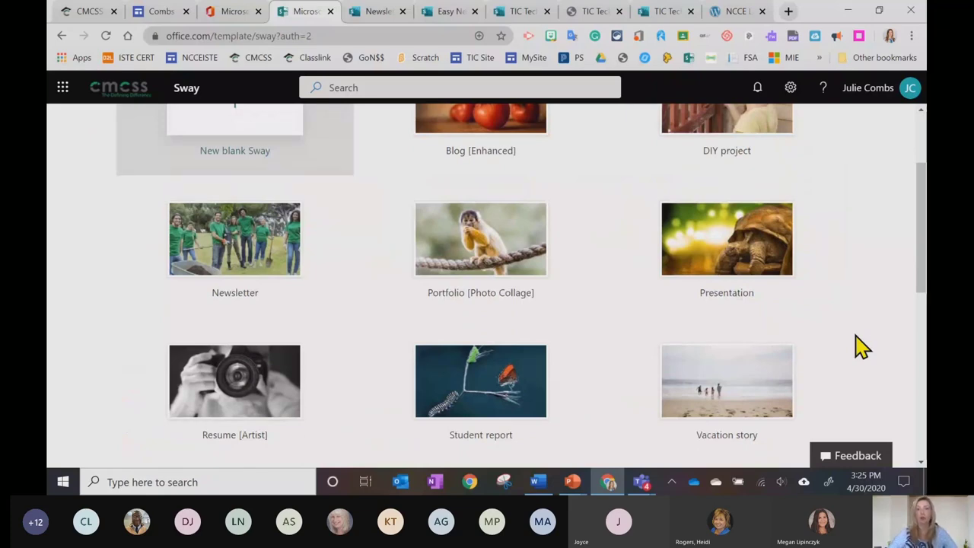
click(721, 259)
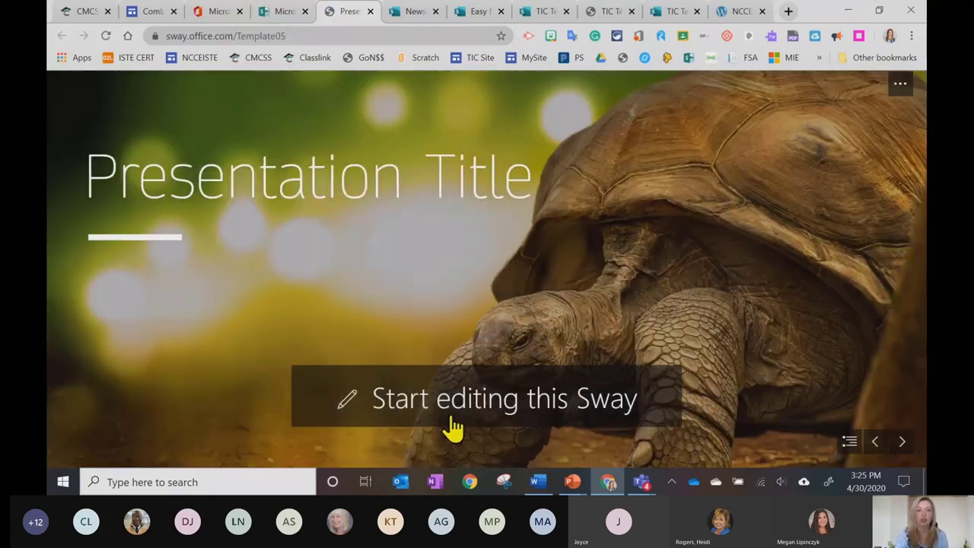
click(442, 416)
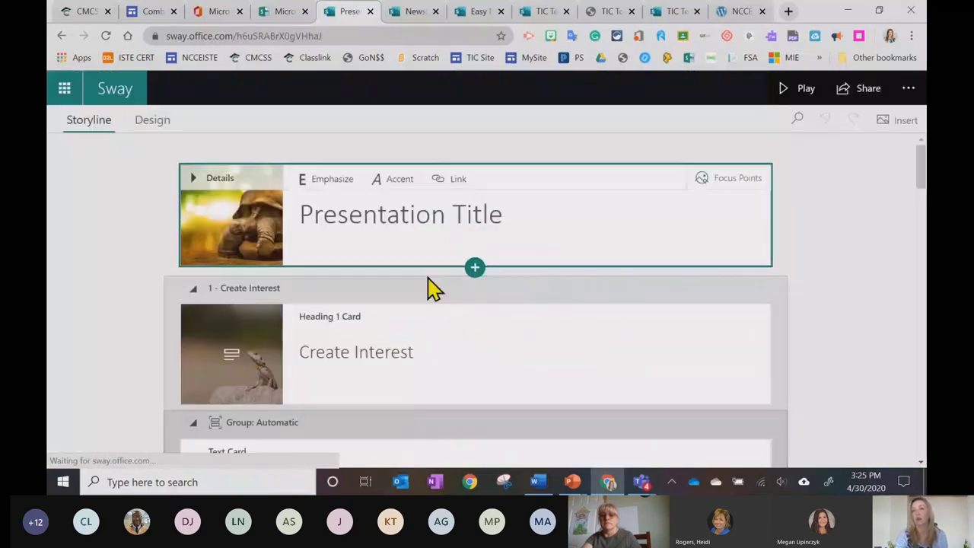
Delete the tortoise background image from the heading of the presentation and add an empty background placeholder.
scroll(565, 353, down, 1)
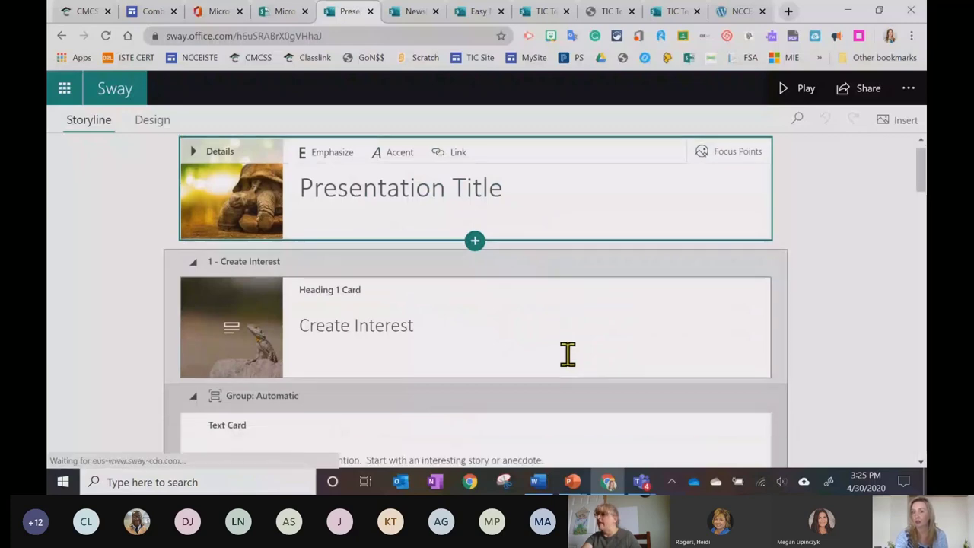
scroll(567, 354, up, 1)
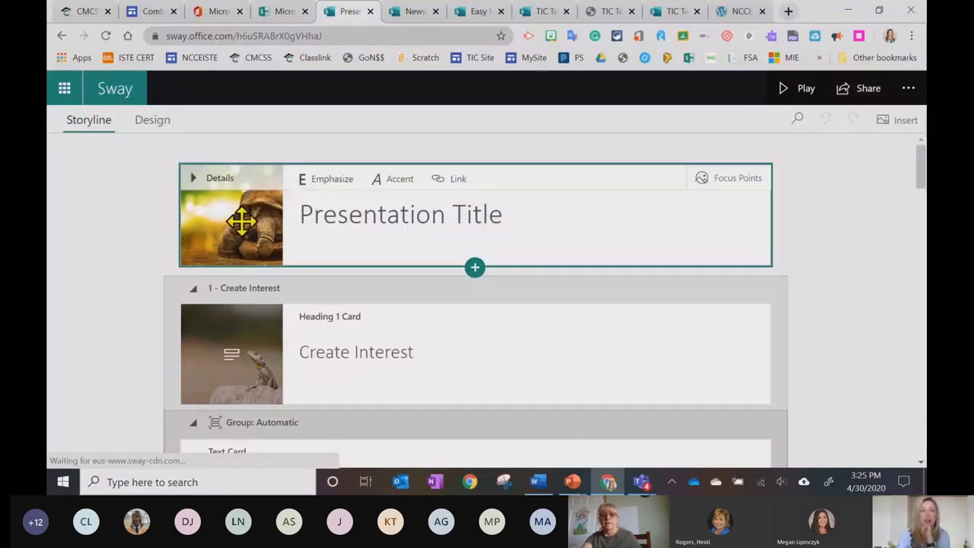
click(191, 179)
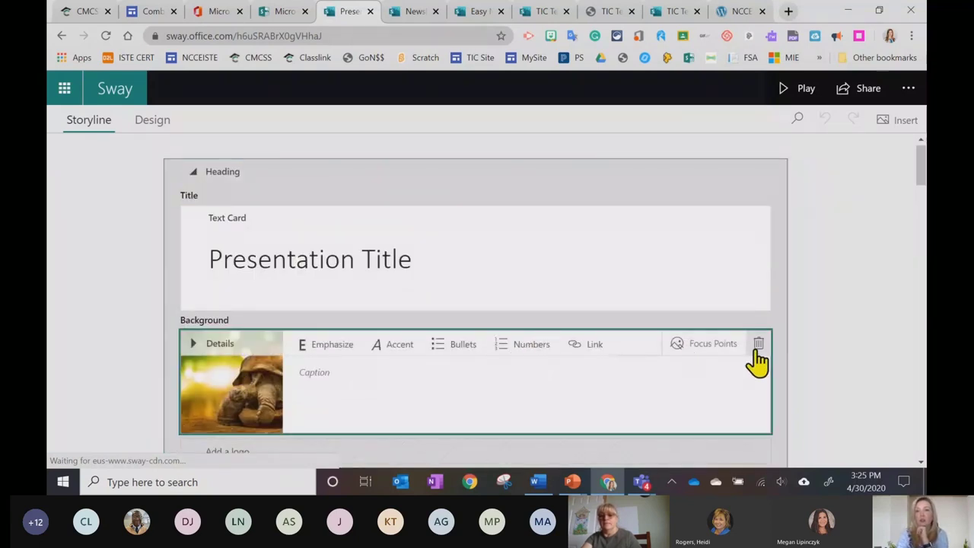
click(756, 346)
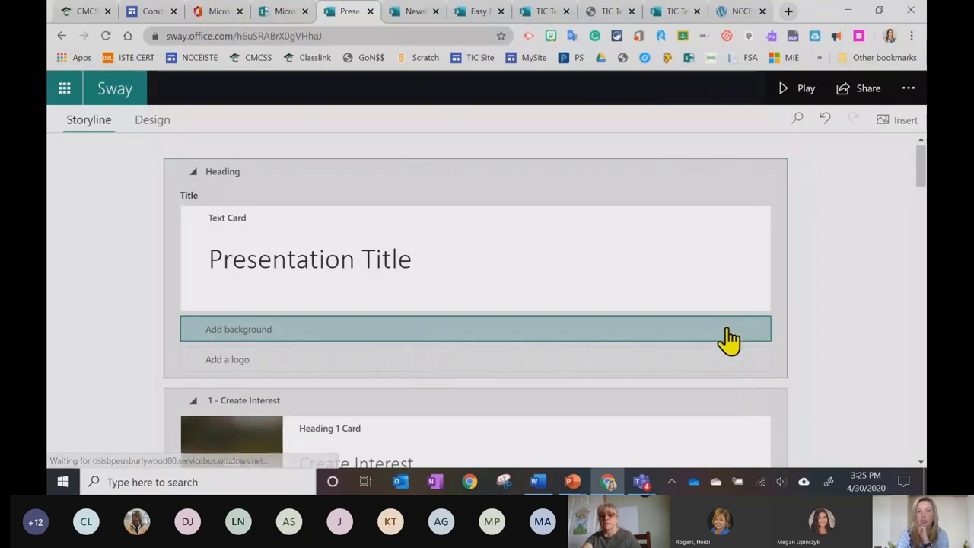
click(726, 330)
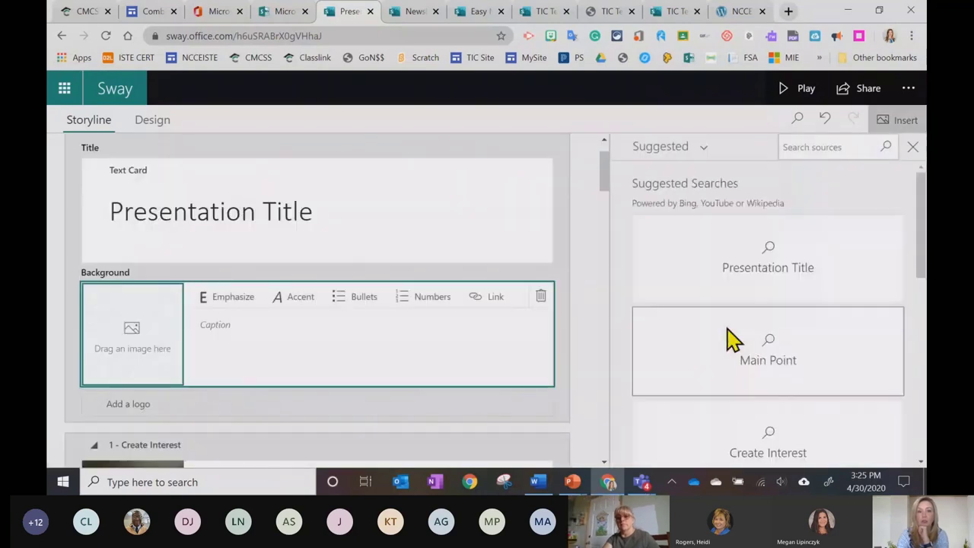
Search the suggested sources for "volcanos" to find a background for the title.
click(829, 147)
text(vo)
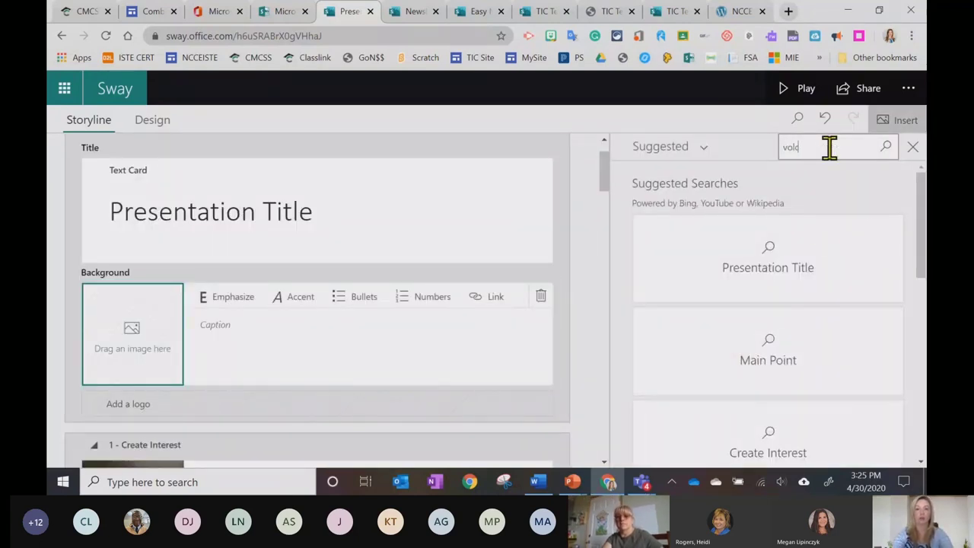
text(lcano)
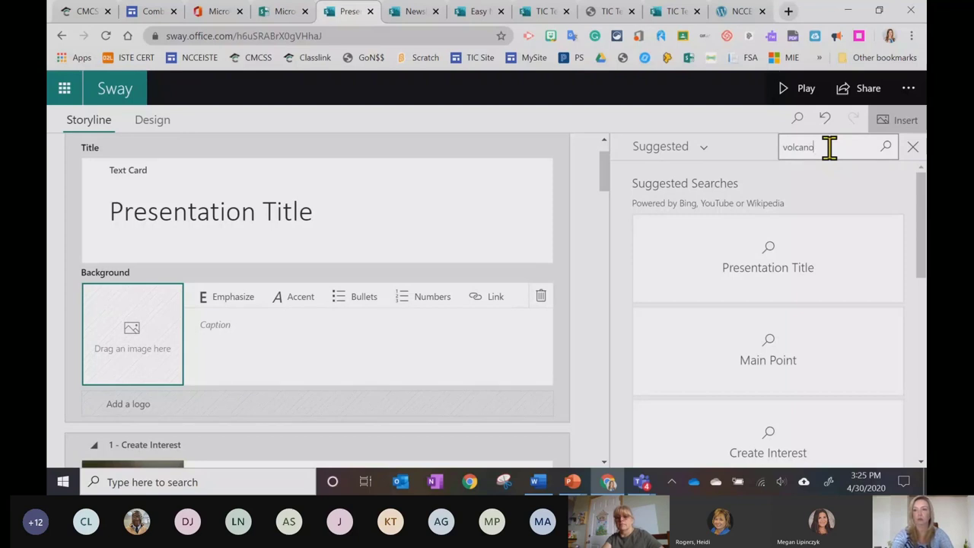
text(s)
key(Return)
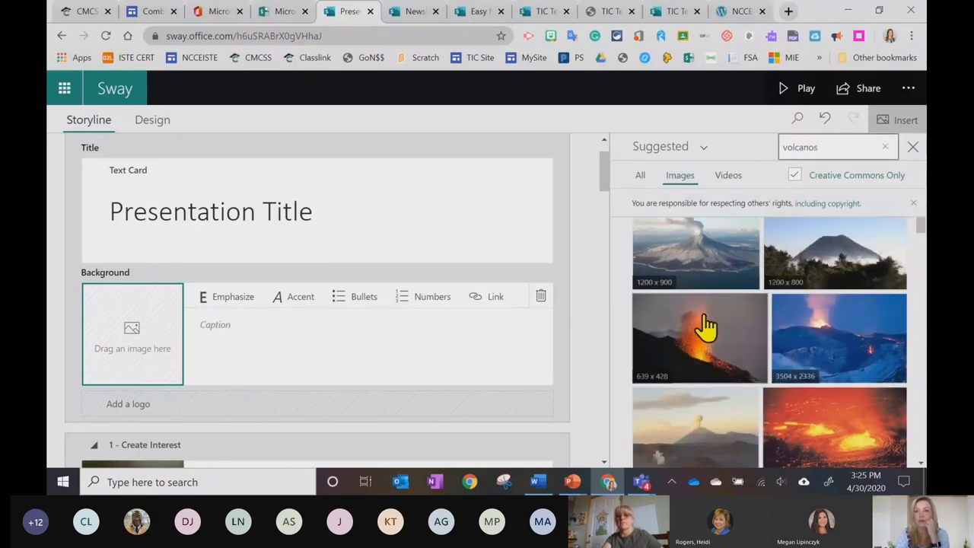
Examine the volcano image and video results and return to the Sway template gallery.
scroll(706, 327, down, 3)
scroll(706, 326, down, 2)
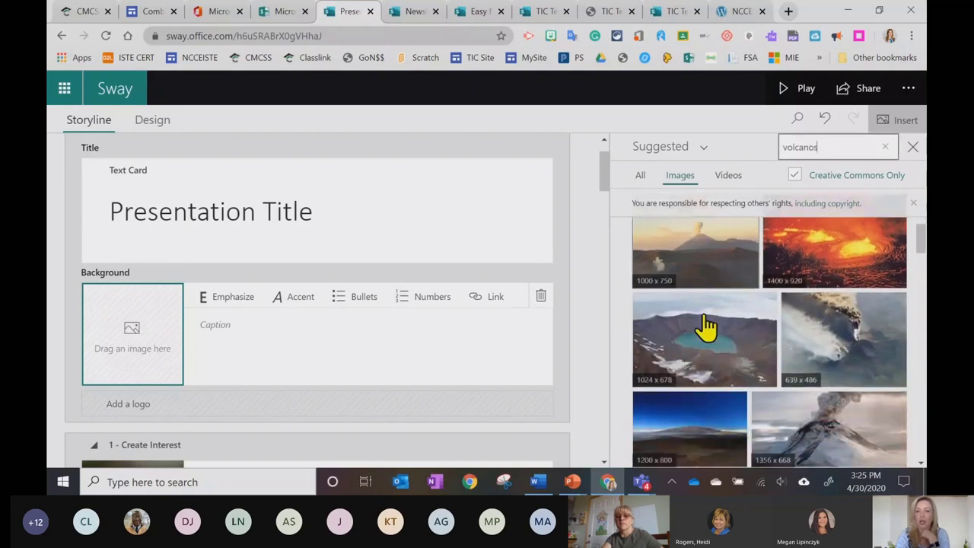
scroll(707, 327, down, 2)
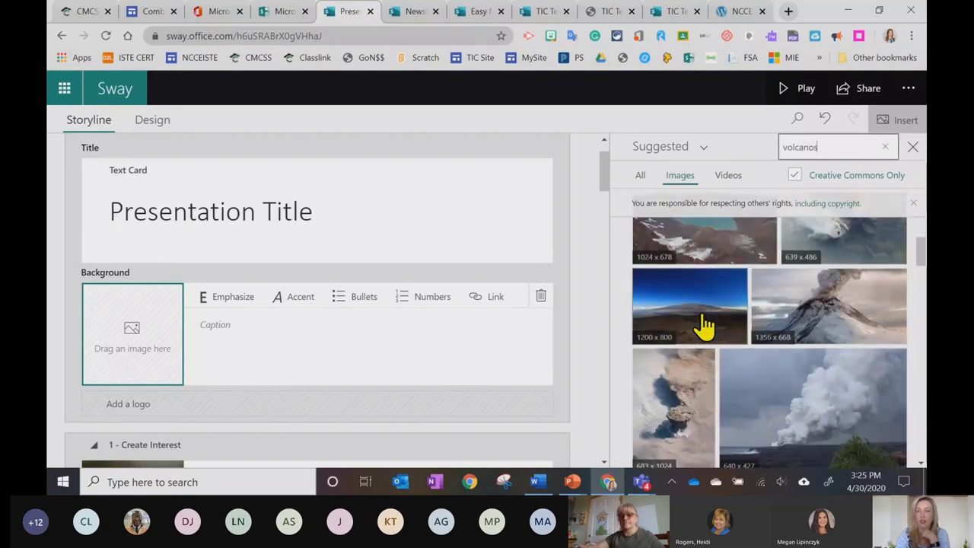
scroll(704, 320, up, 2)
click(726, 177)
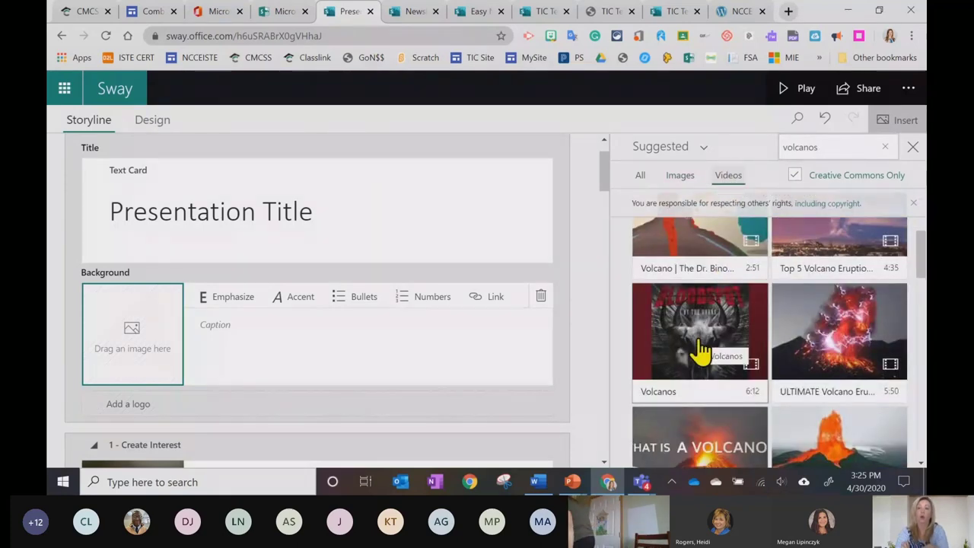
scroll(701, 352, up, 3)
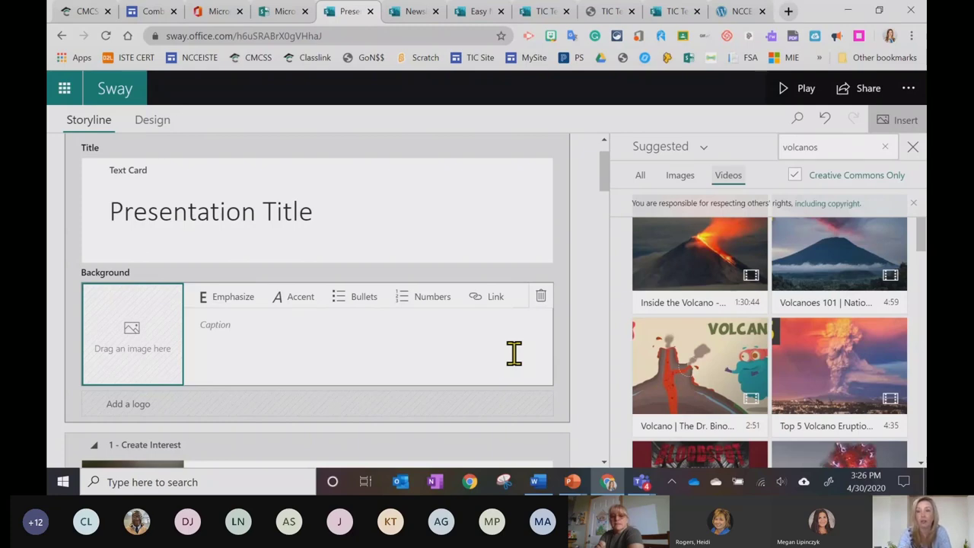
click(297, 24)
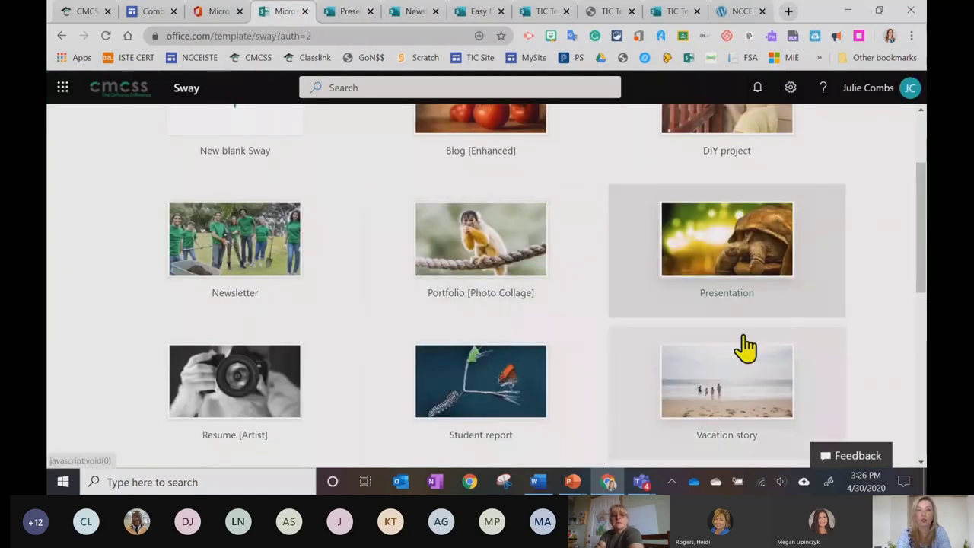
Look through the available Sway templates in the gallery, including the resume, student report and vacation story templates.
scroll(879, 323, down, 1)
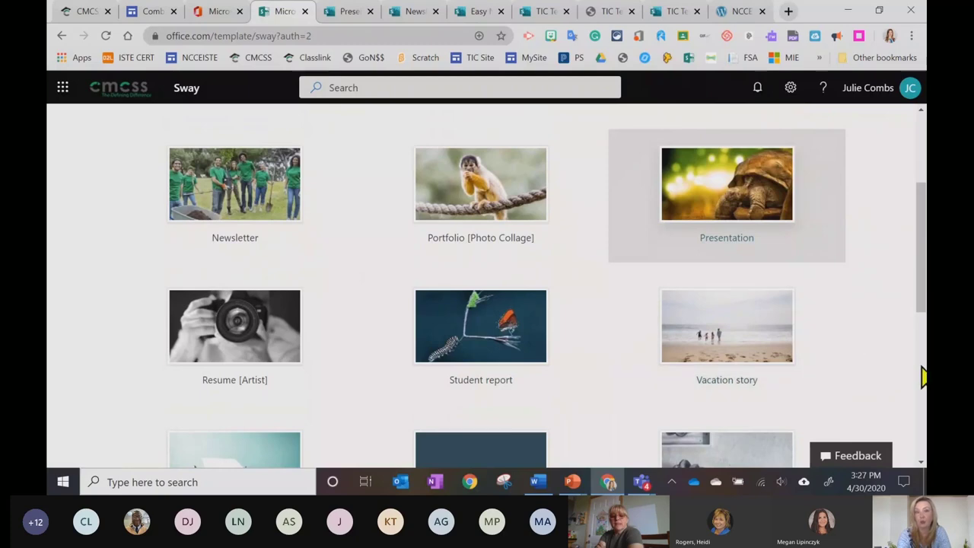
scroll(868, 354, down, 2)
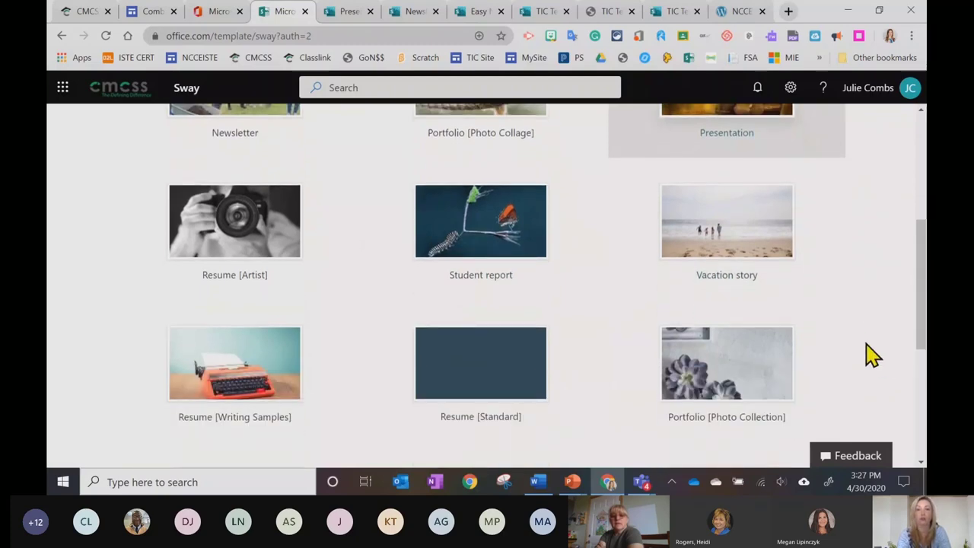
scroll(871, 354, down, 4)
scroll(870, 354, up, 6)
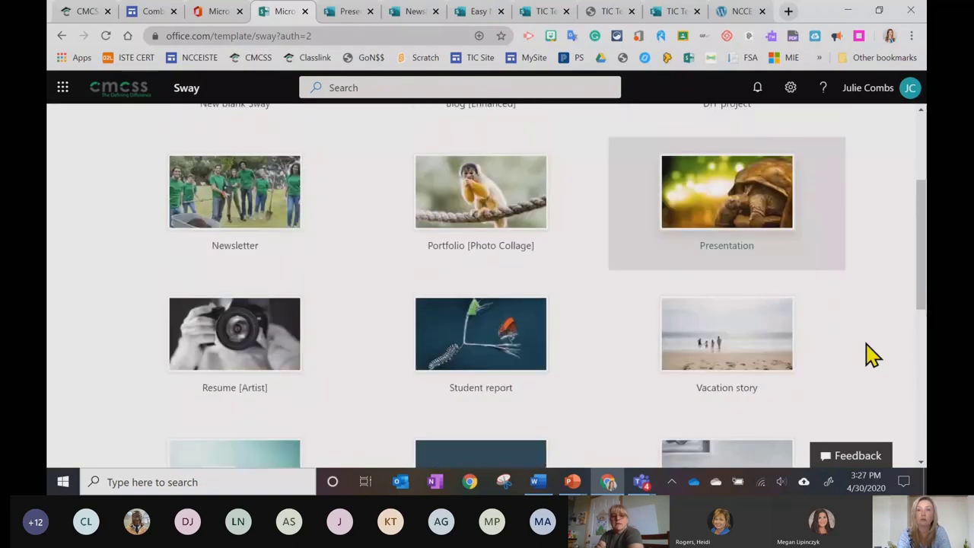
scroll(871, 355, up, 3)
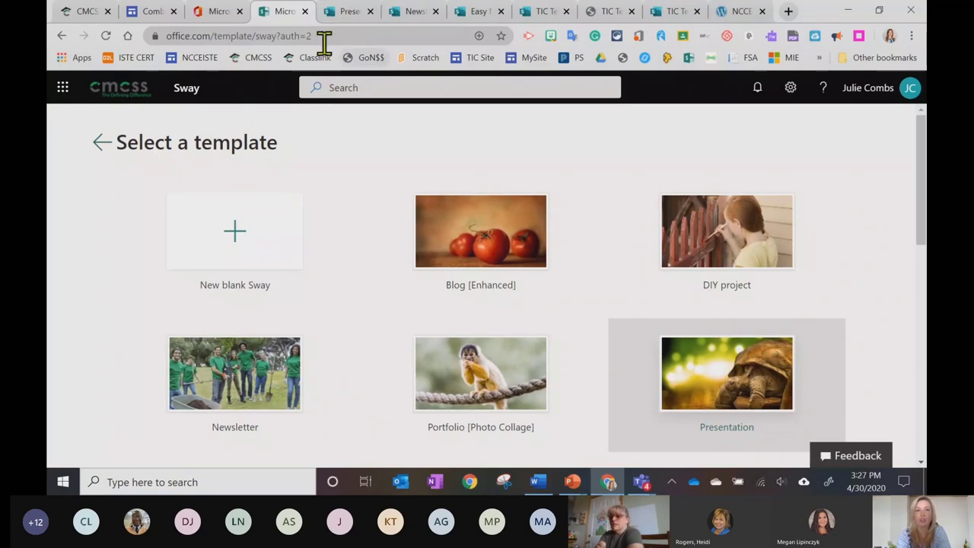
Set the presentation Sway's organization sharing link to invite people to edit, select the link, and review the additional sharing options.
click(352, 14)
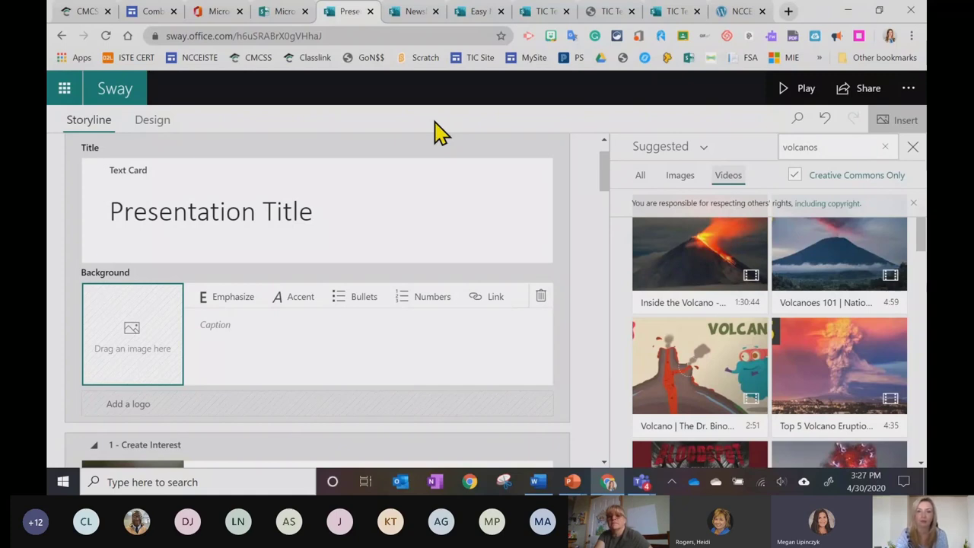
click(850, 99)
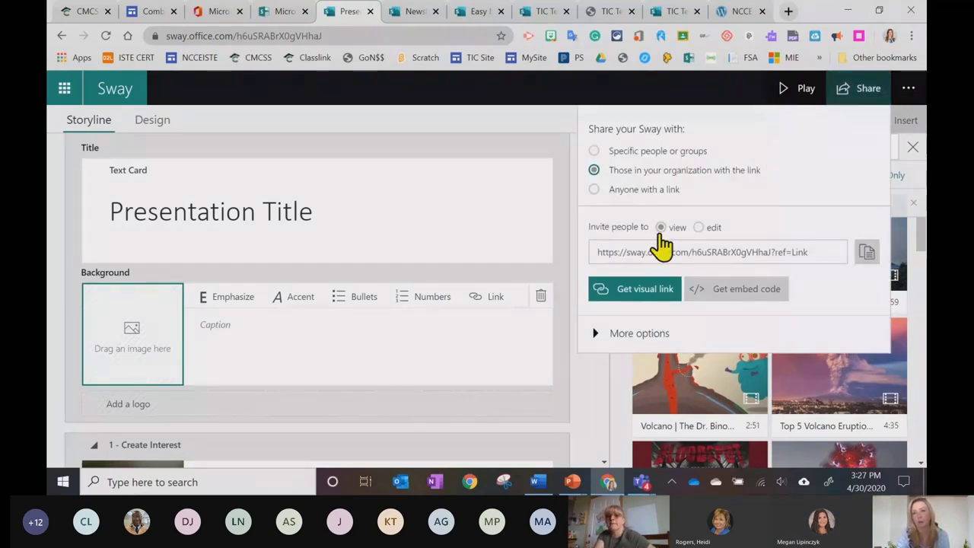
click(698, 228)
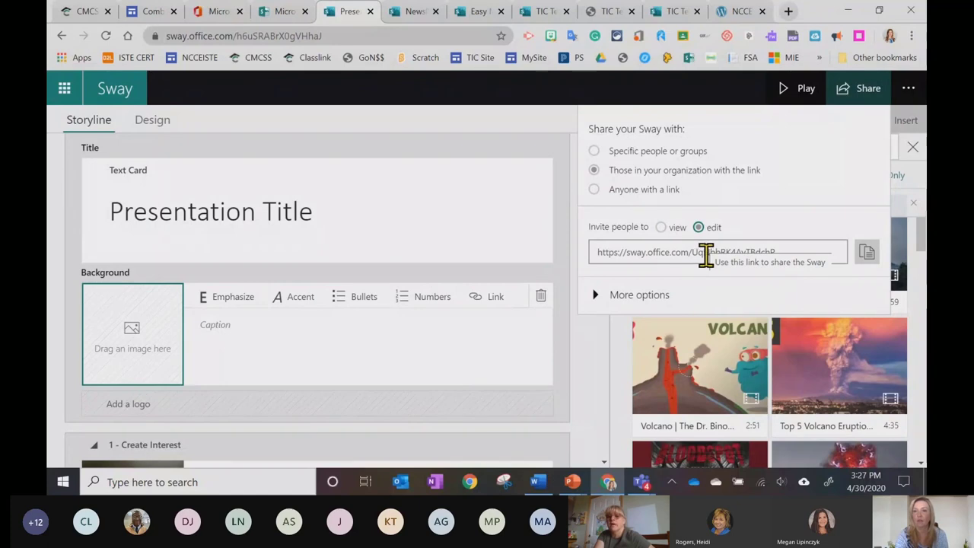
click(706, 252)
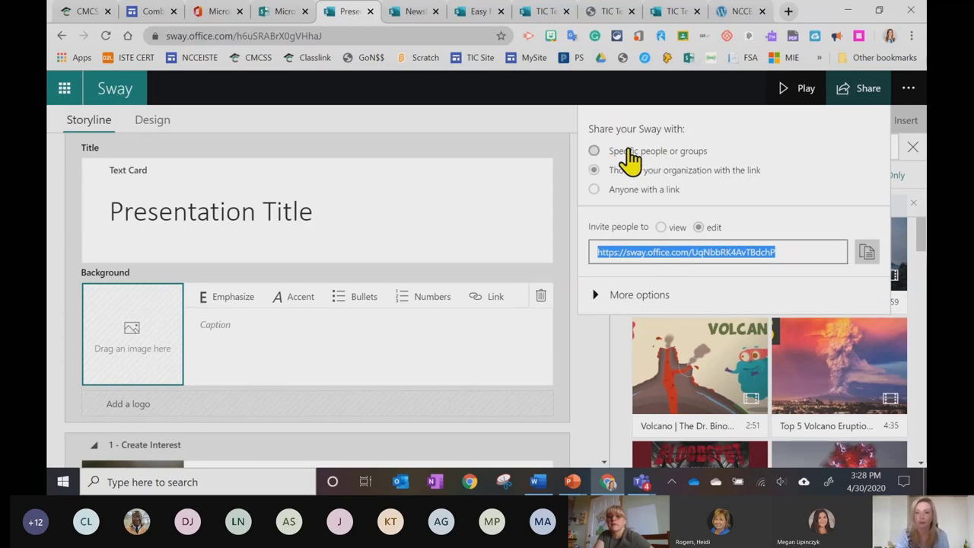
click(597, 296)
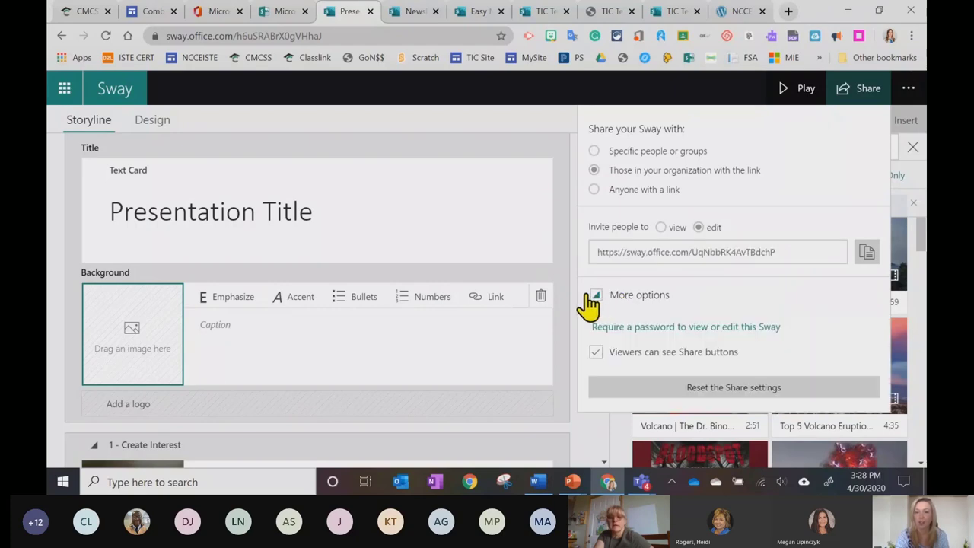
click(597, 296)
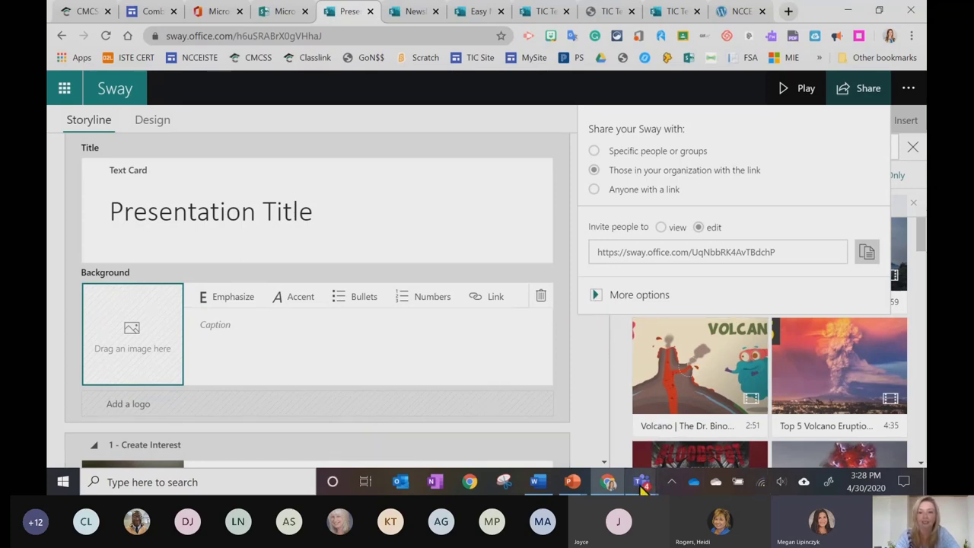
Switch to the Microsoft Teams call window.
mouse_move(637, 482)
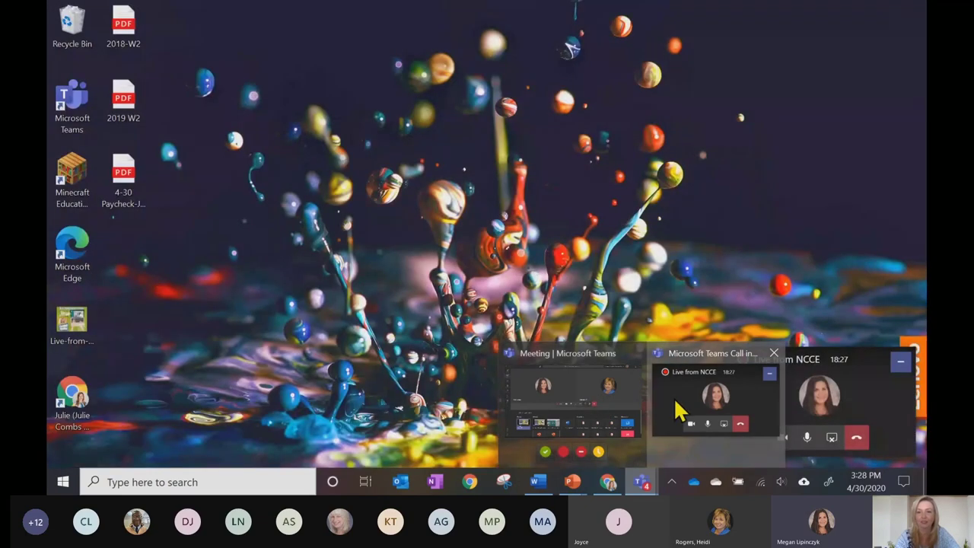
click(680, 409)
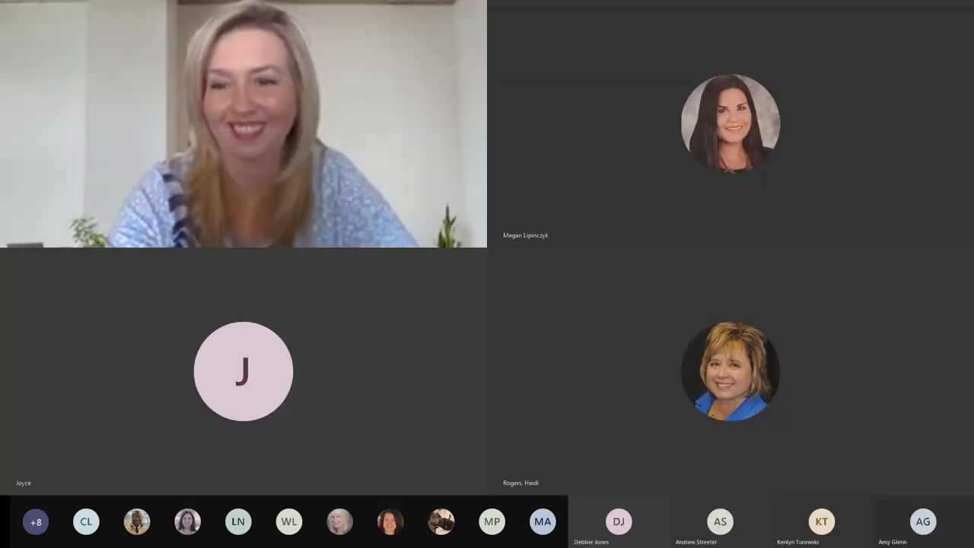